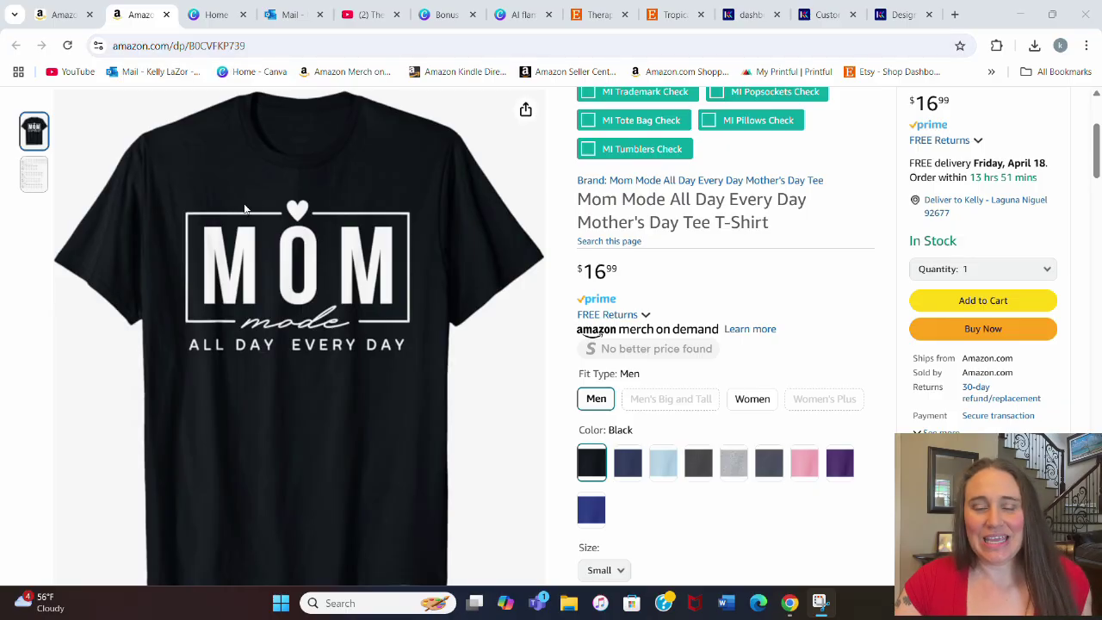
Create a new custom-size design at 4500 × 5400 px from the Canva home page.
left_click(211, 15)
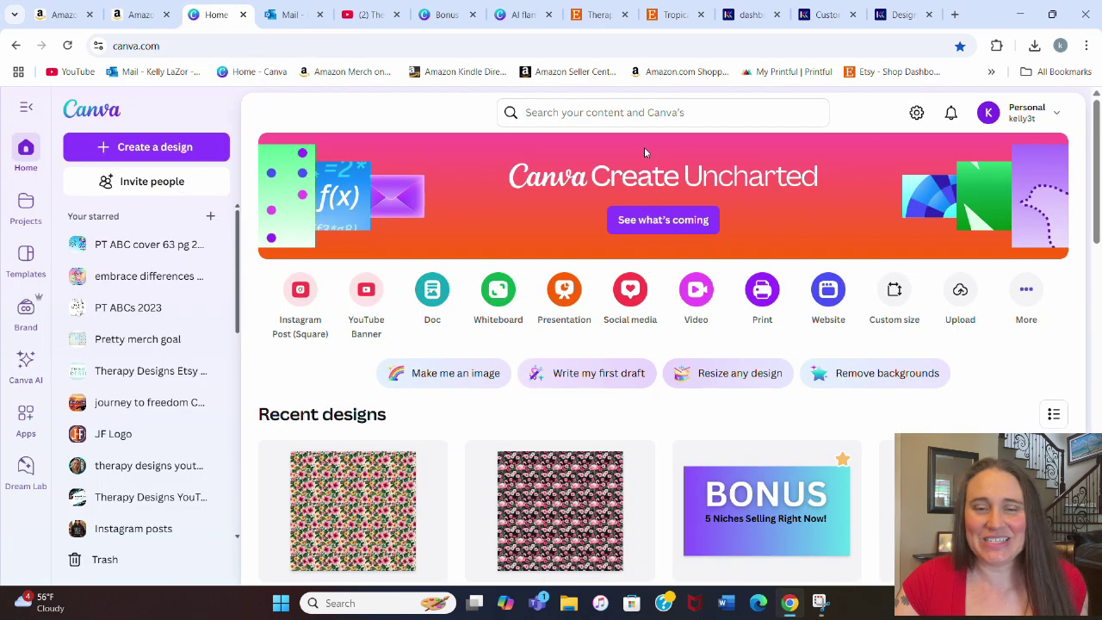
left_click(904, 303)
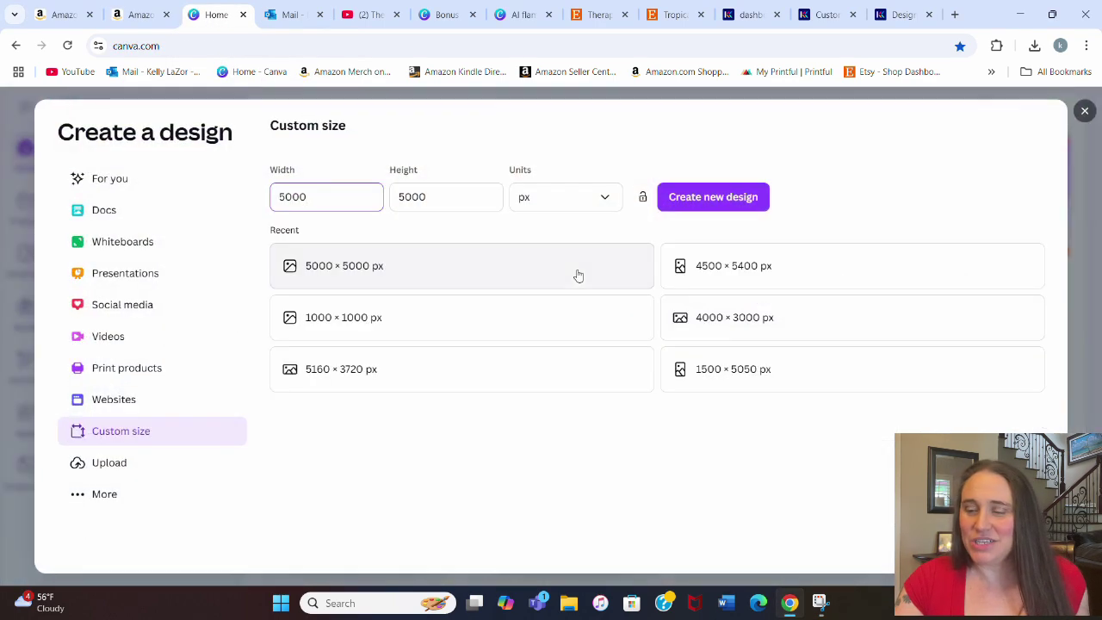
left_click(710, 265)
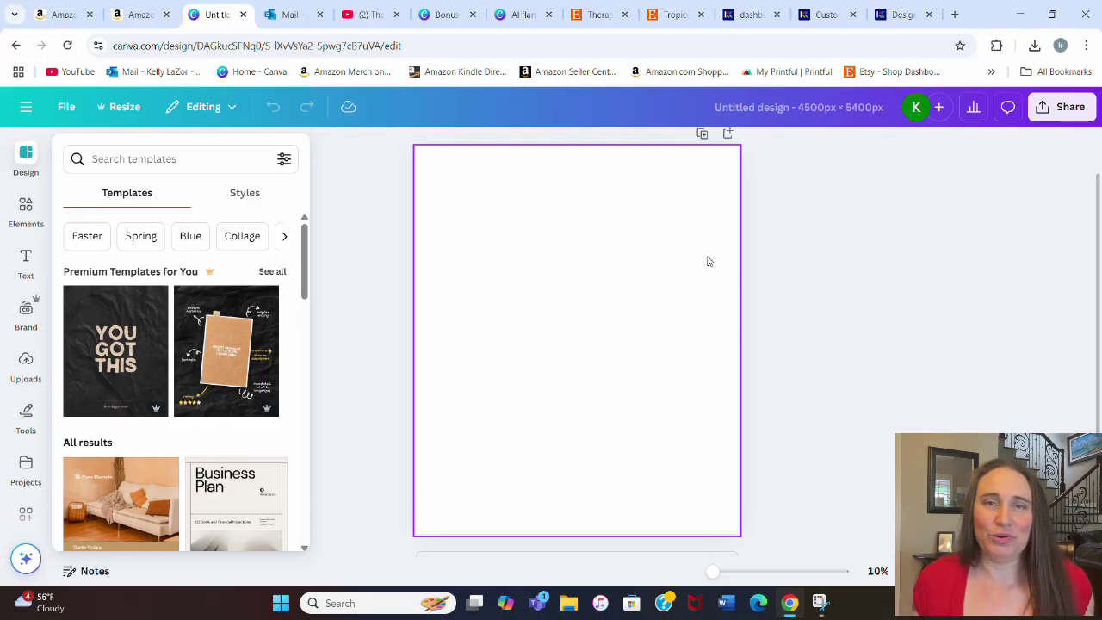
Fill the page background with solid black.
left_click(667, 265)
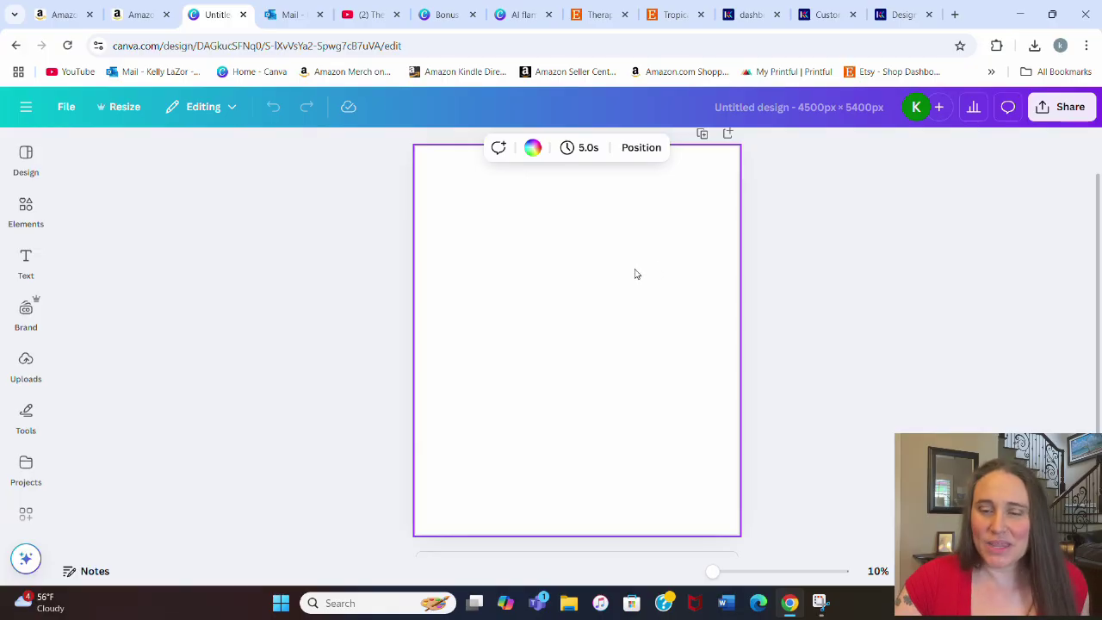
left_click(532, 147)
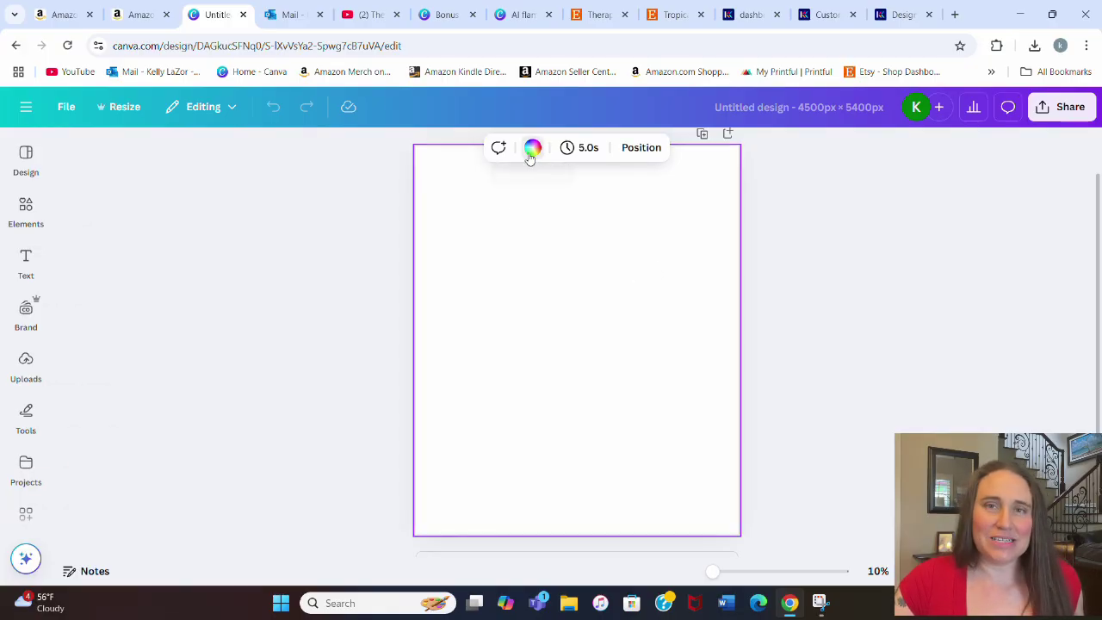
left_click(79, 440)
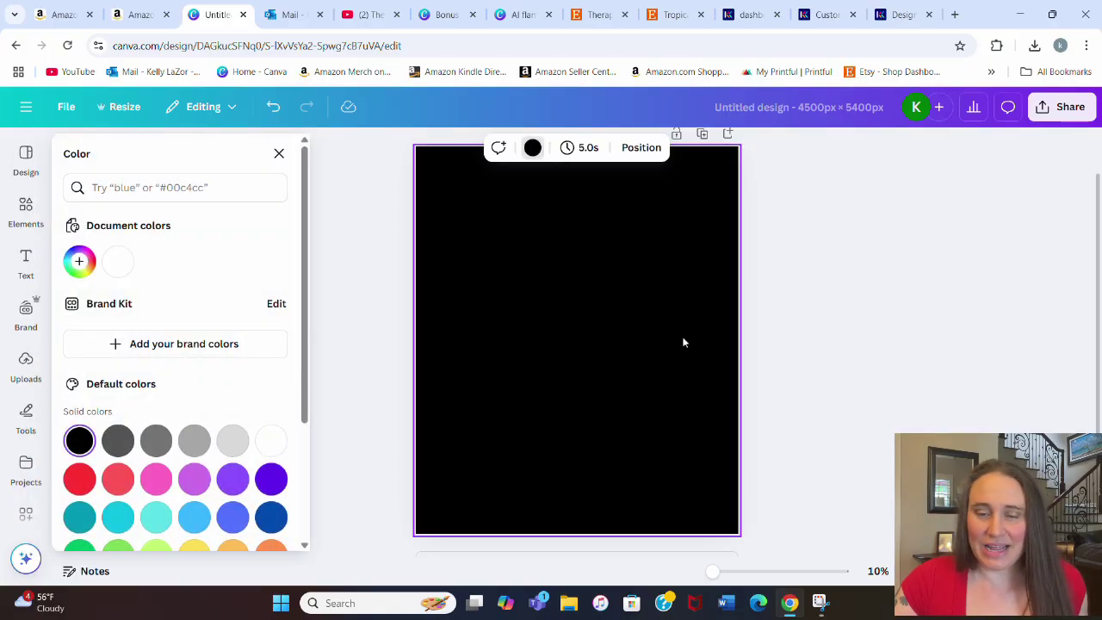
left_click(848, 274)
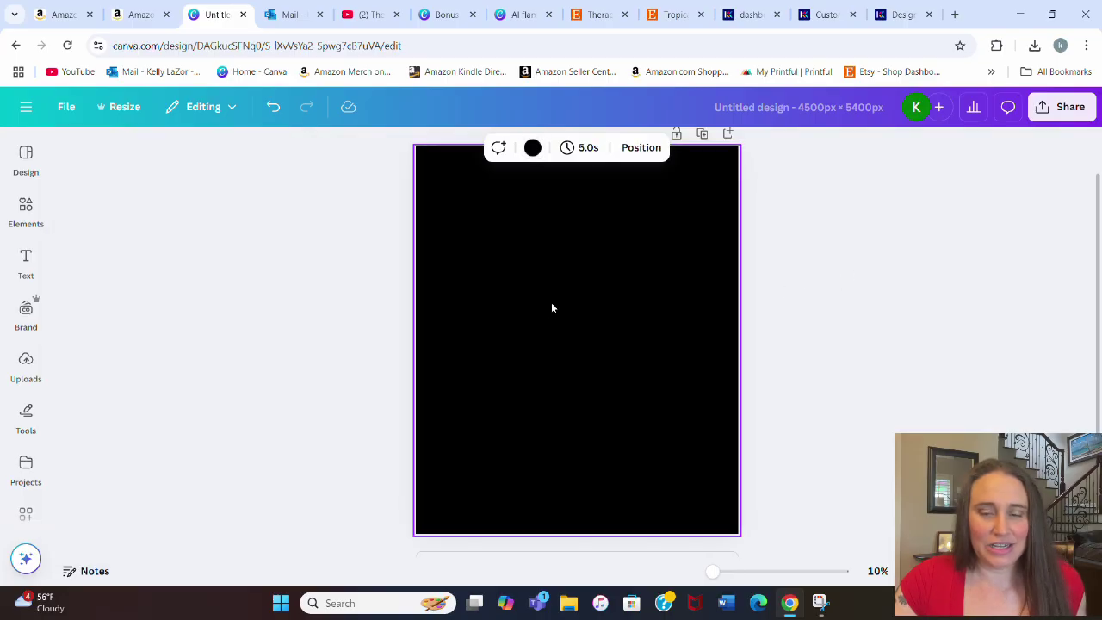
Add a 'MOM' text box, enlarge it to about size 966 and move it near the page top.
scroll(569, 336, "up", 1)
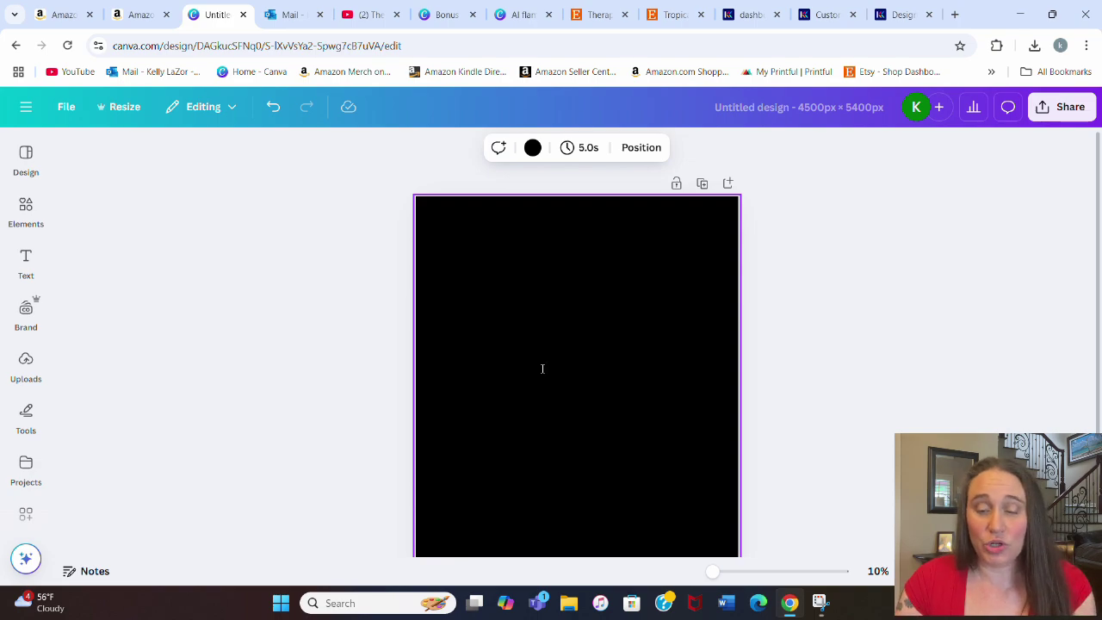
key("t")
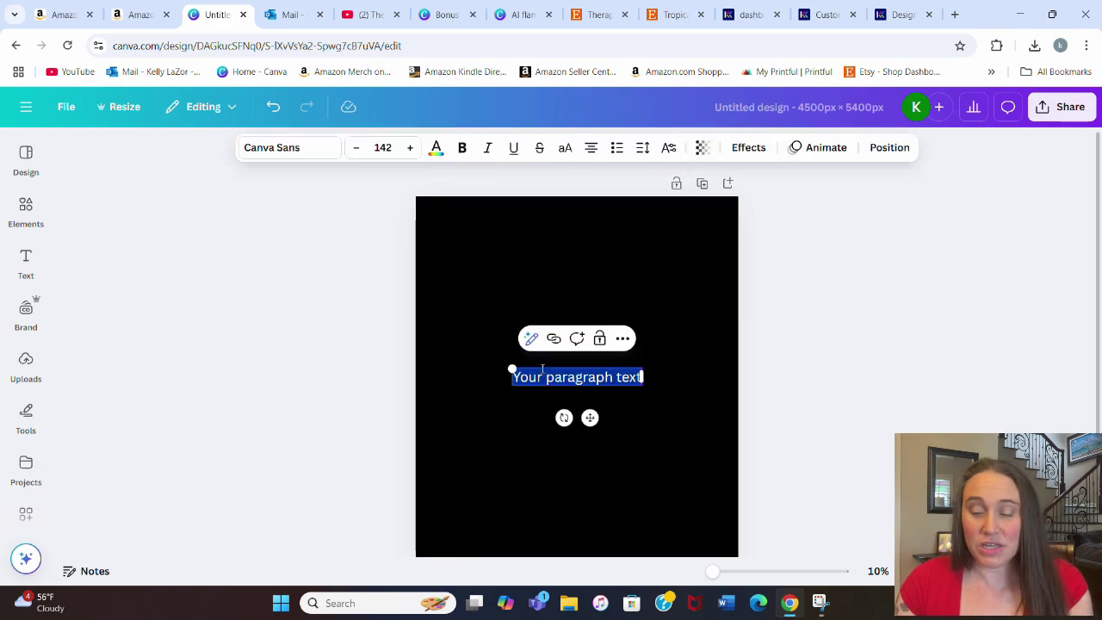
type("MOM")
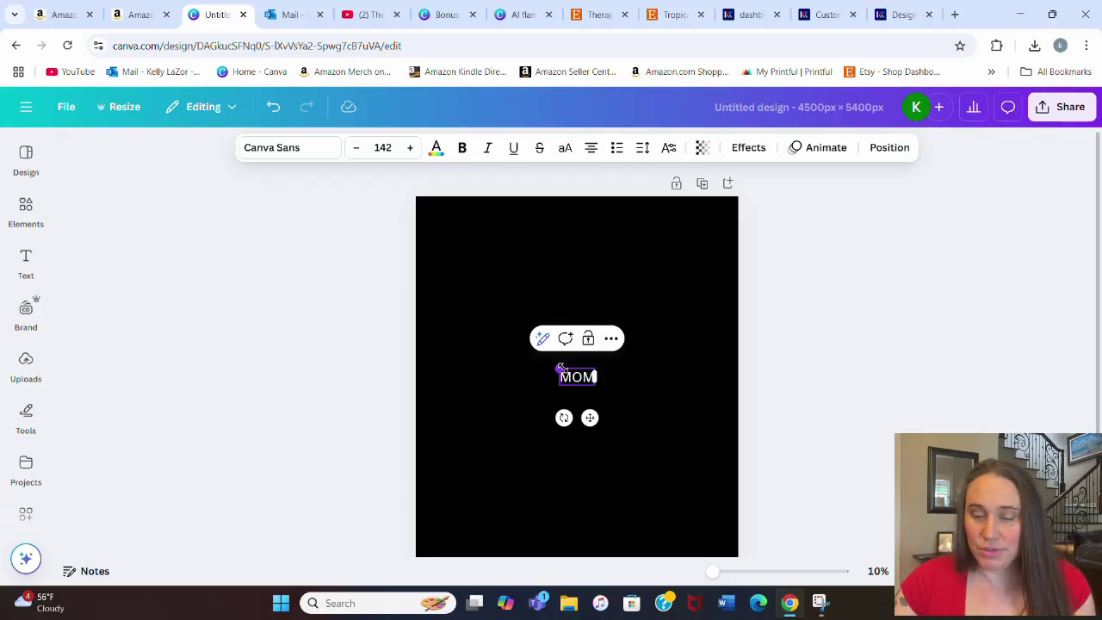
left_click_drag(561, 370, 462, 324)
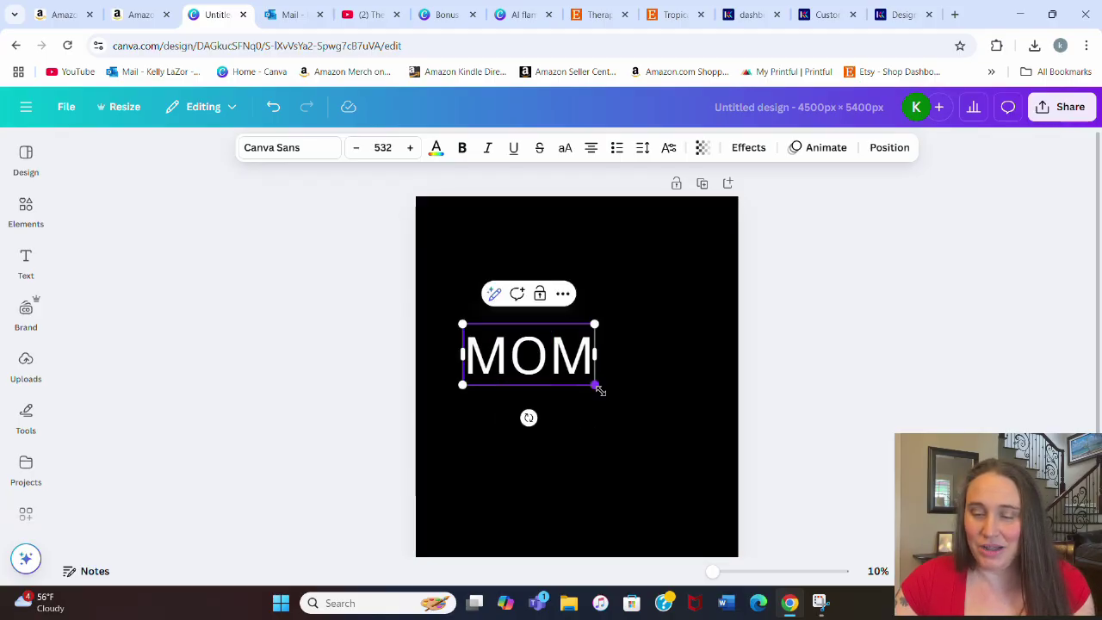
left_click_drag(595, 385, 683, 425)
left_click(667, 472)
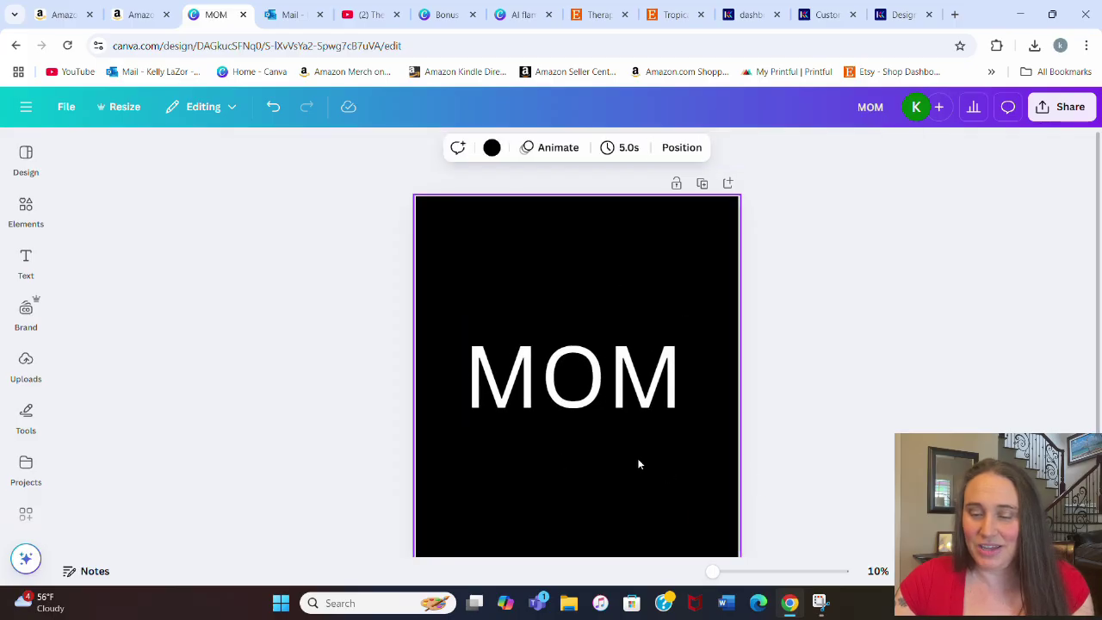
left_click_drag(603, 389, 601, 296)
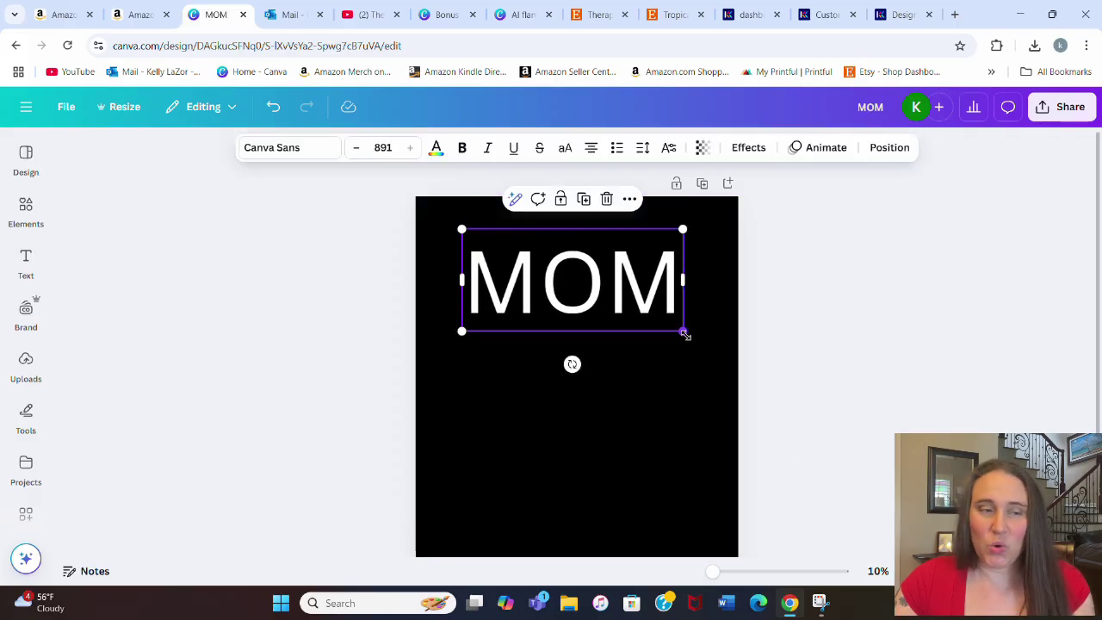
left_click_drag(684, 335, 699, 366)
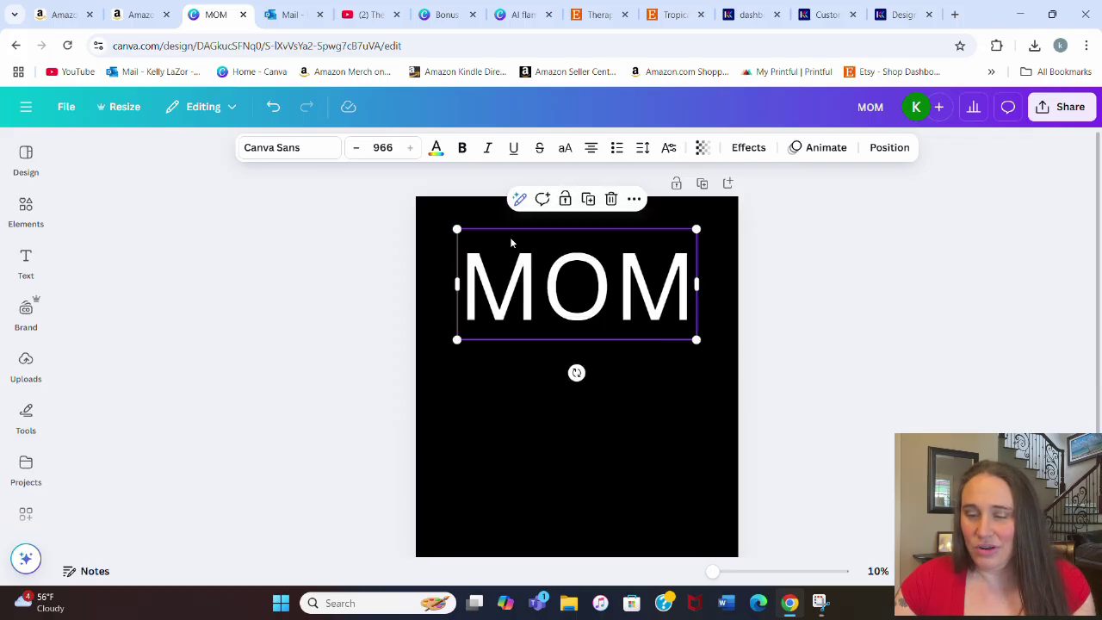
Change the MOM text font to Archivo Narrow, growing it to size 1277.
left_click(259, 147)
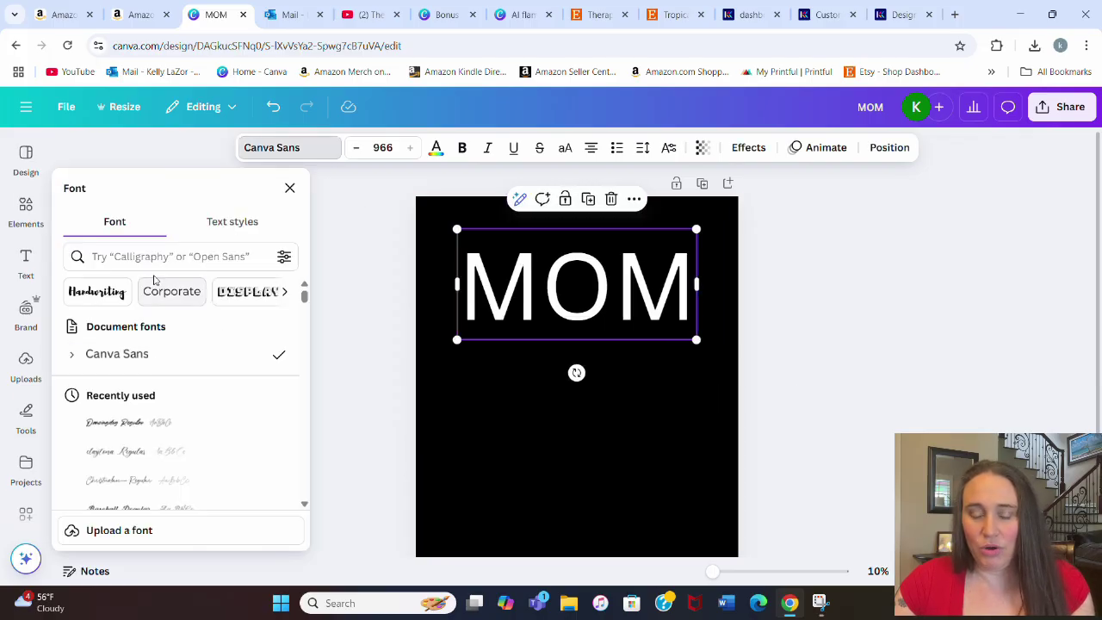
left_click(154, 260)
type("nar")
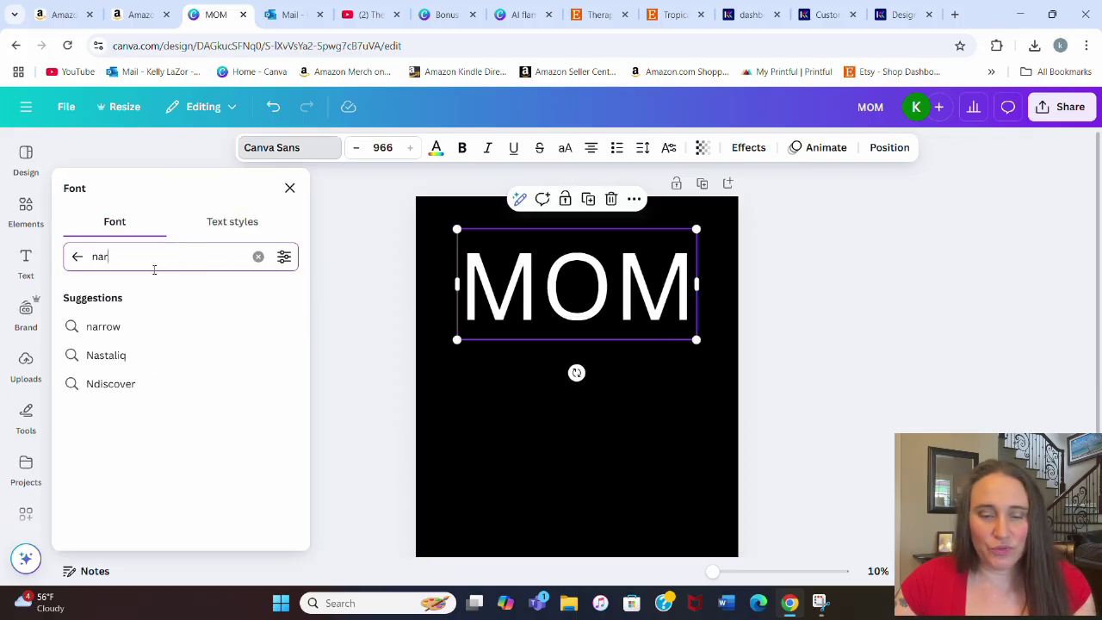
type("row")
left_click(129, 332)
left_click(552, 320)
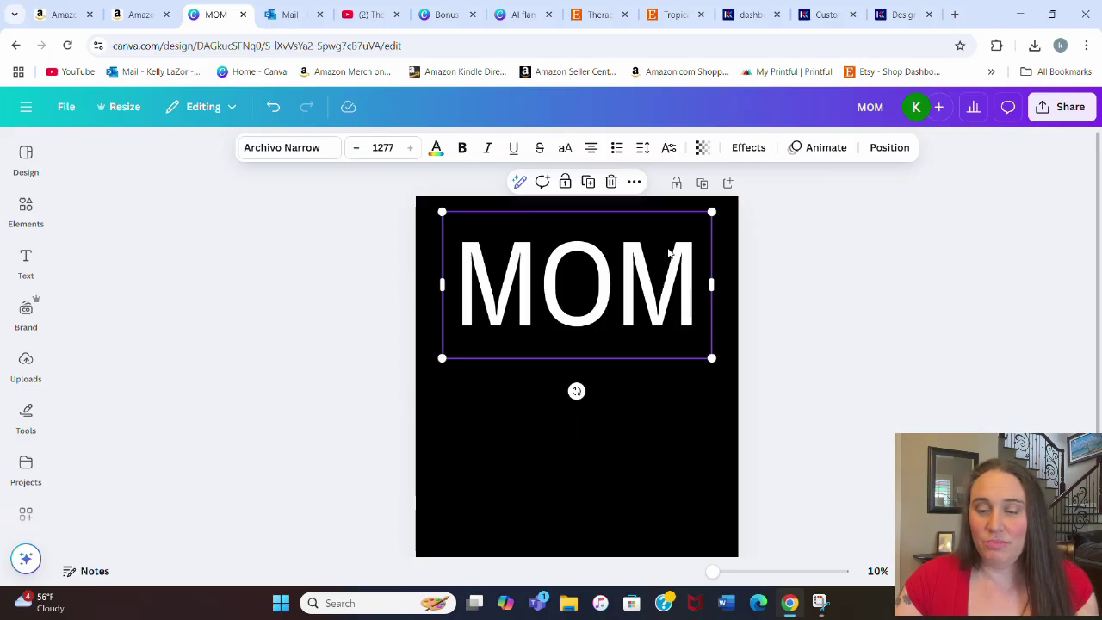
left_click(660, 430)
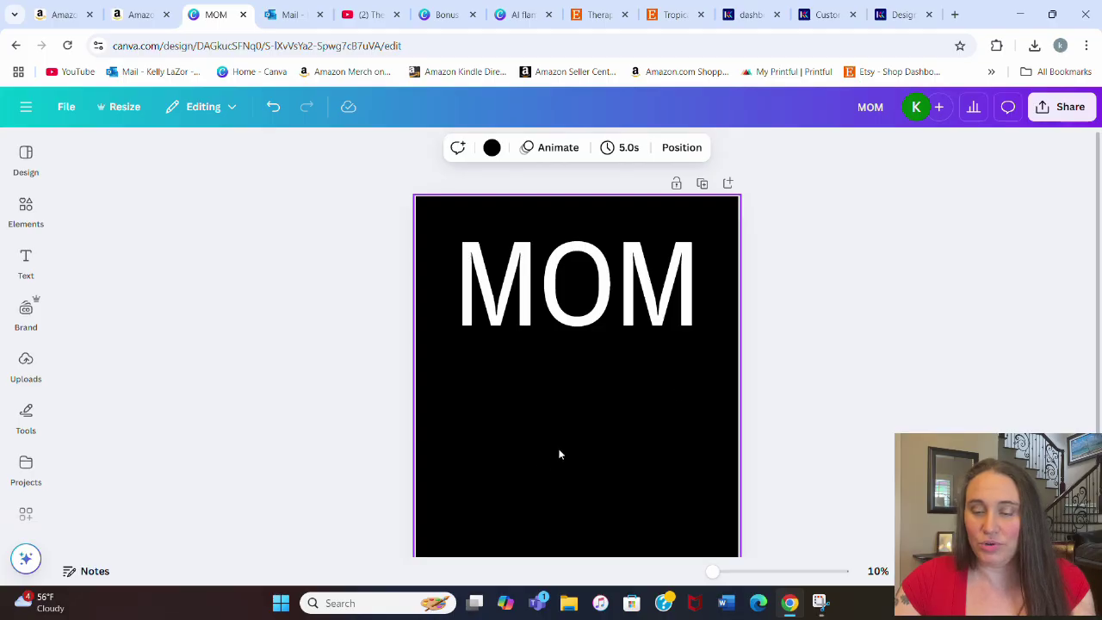
Add a 'mode' text line and centre it under MOM.
key("t")
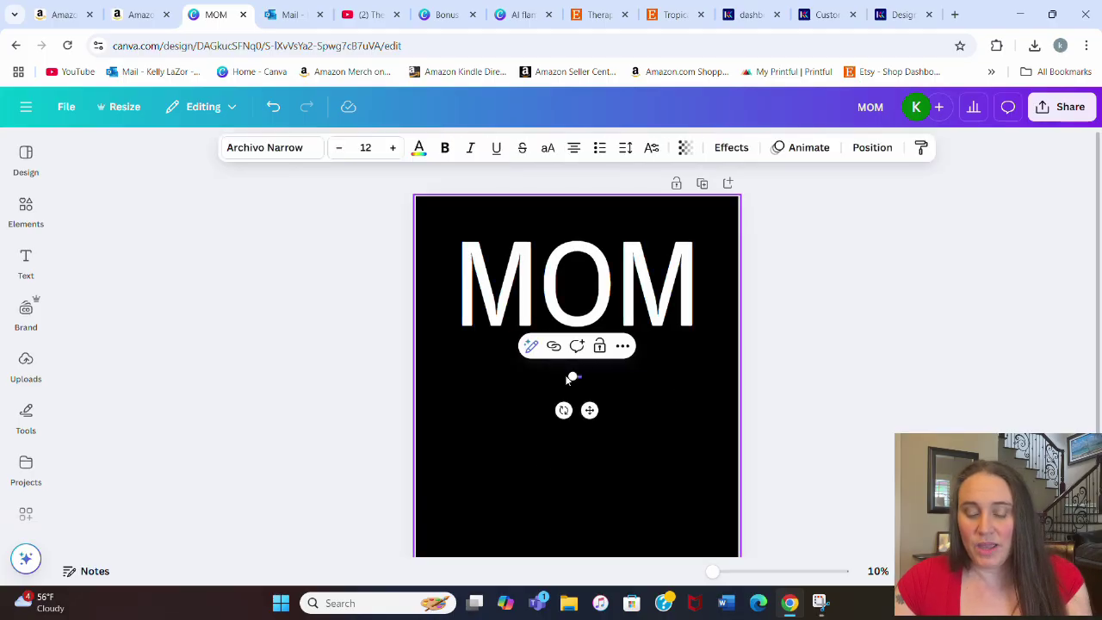
left_click_drag(573, 376, 442, 366)
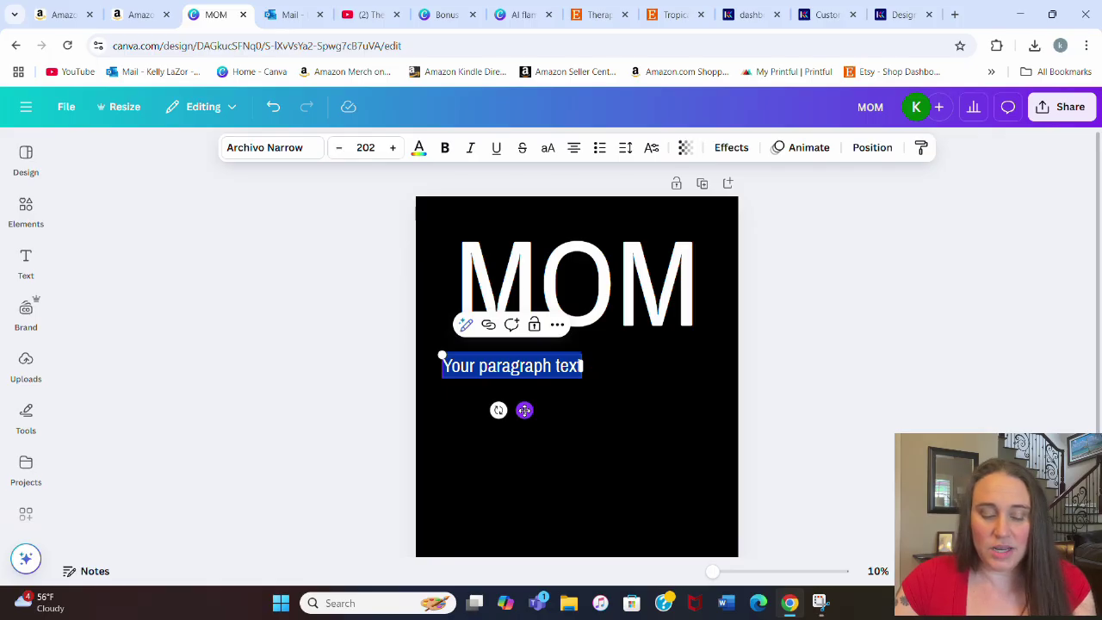
key("BackSpace")
type("mode")
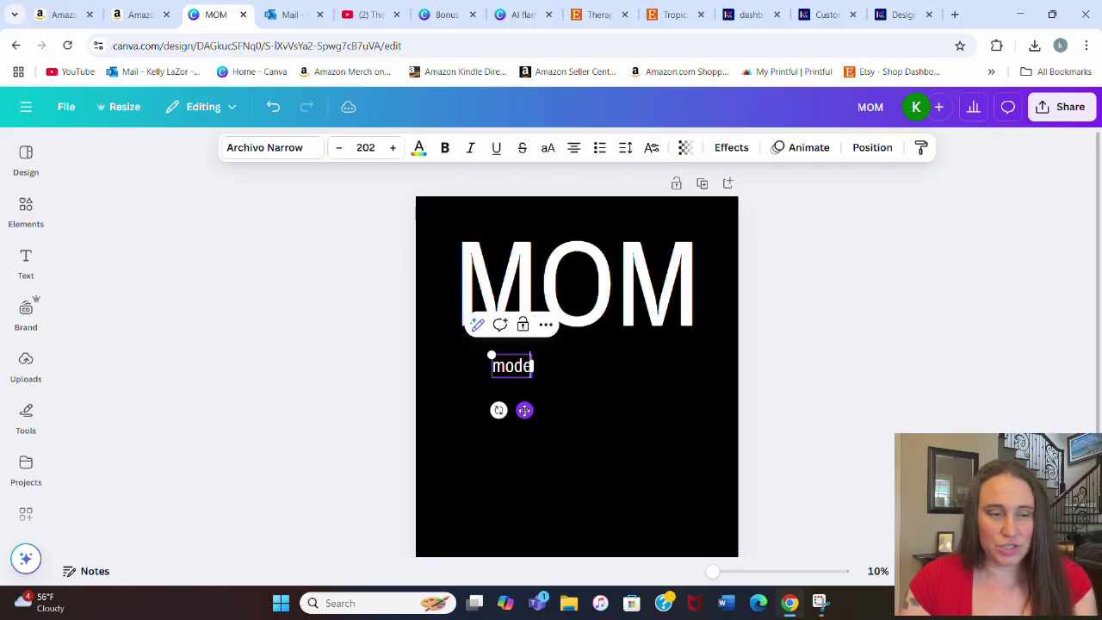
left_click(613, 397)
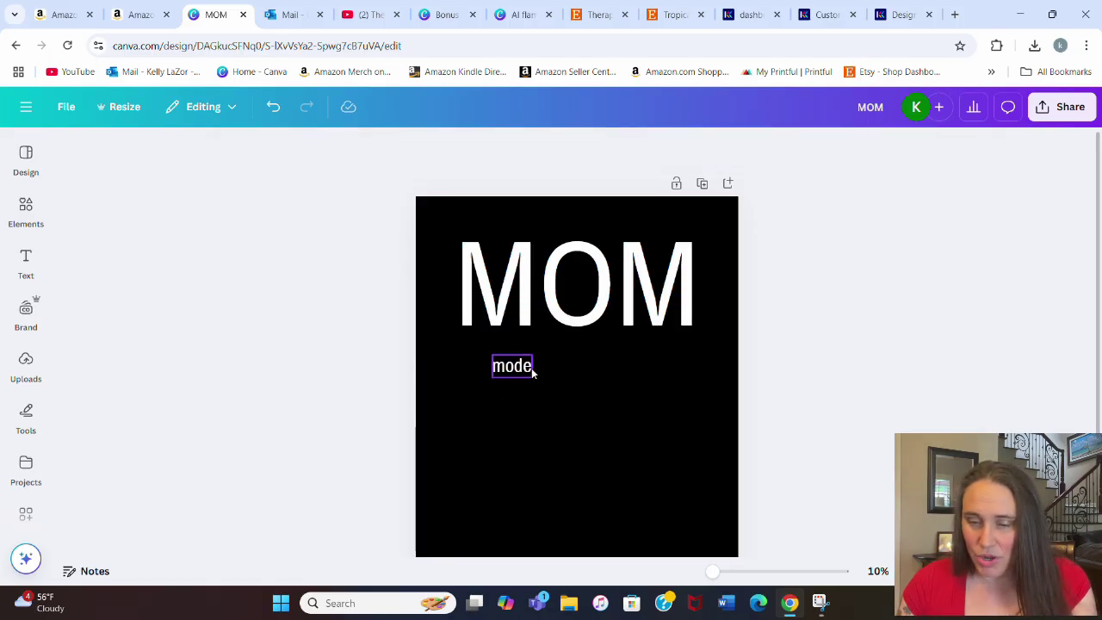
left_click_drag(533, 371, 591, 362)
left_click(591, 424)
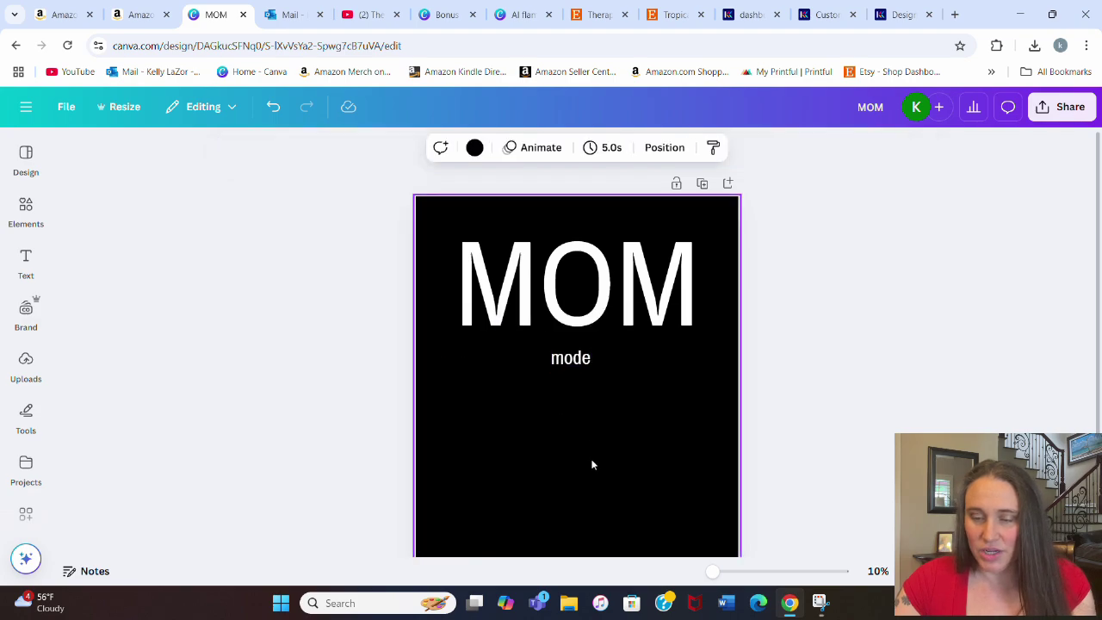
Add an 'ALL DAY EVERYDAY' text line at size 255 below mode.
key("t")
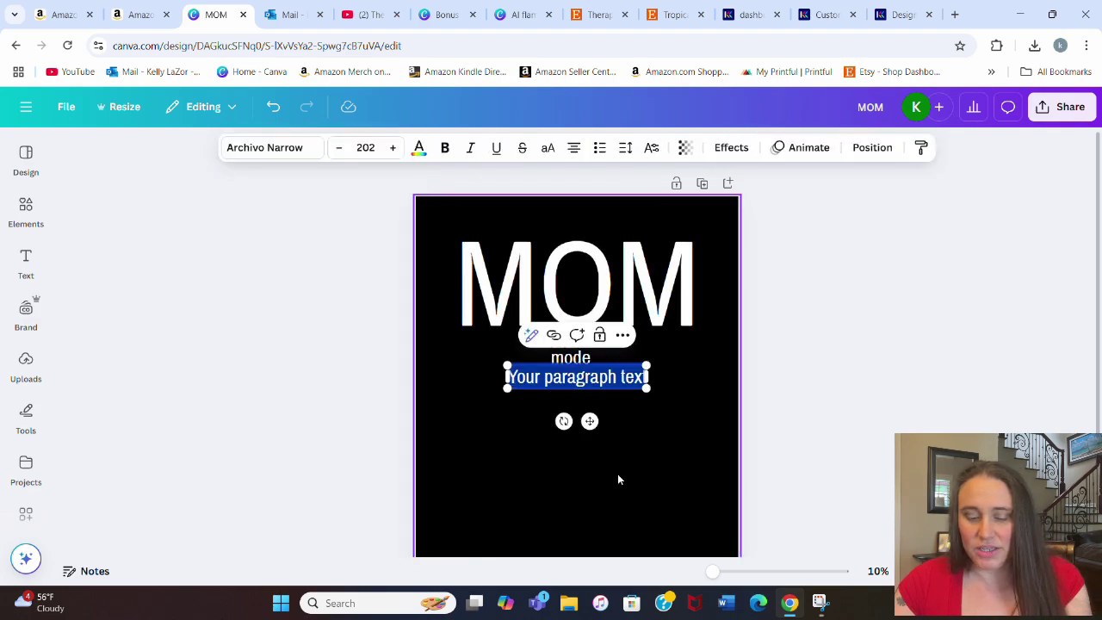
type("ALL DAY E")
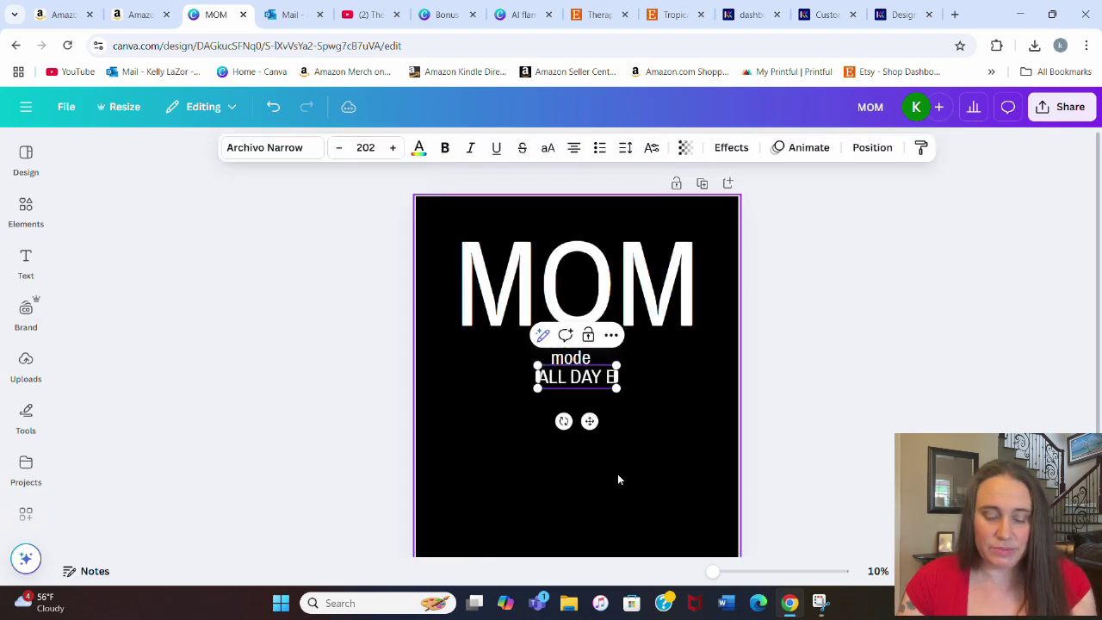
type("VERY D")
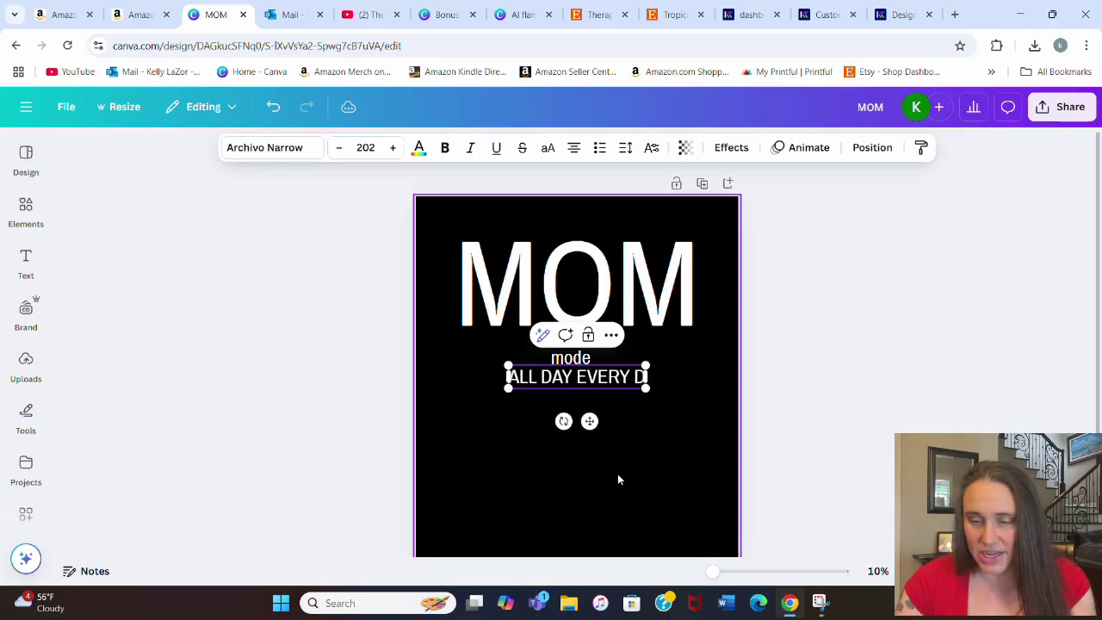
type("A")
key("BackSpace")
key("BackSpace")
key("BackSpace")
key("BackSpace")
type("YD")
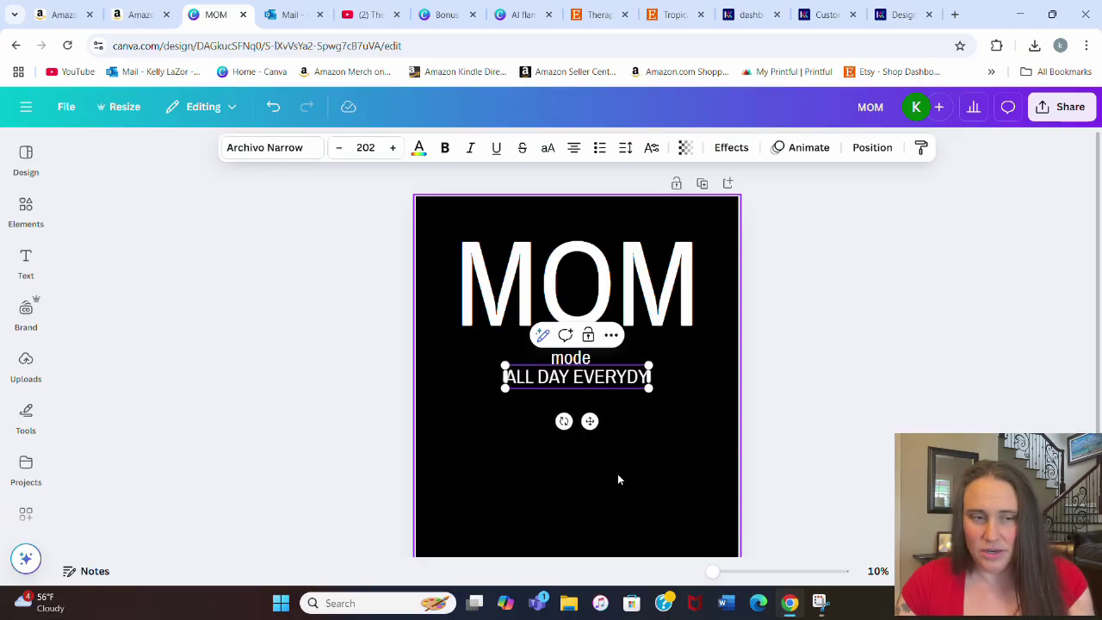
type("AY")
left_click(689, 465)
left_click_drag(590, 383, 673, 415)
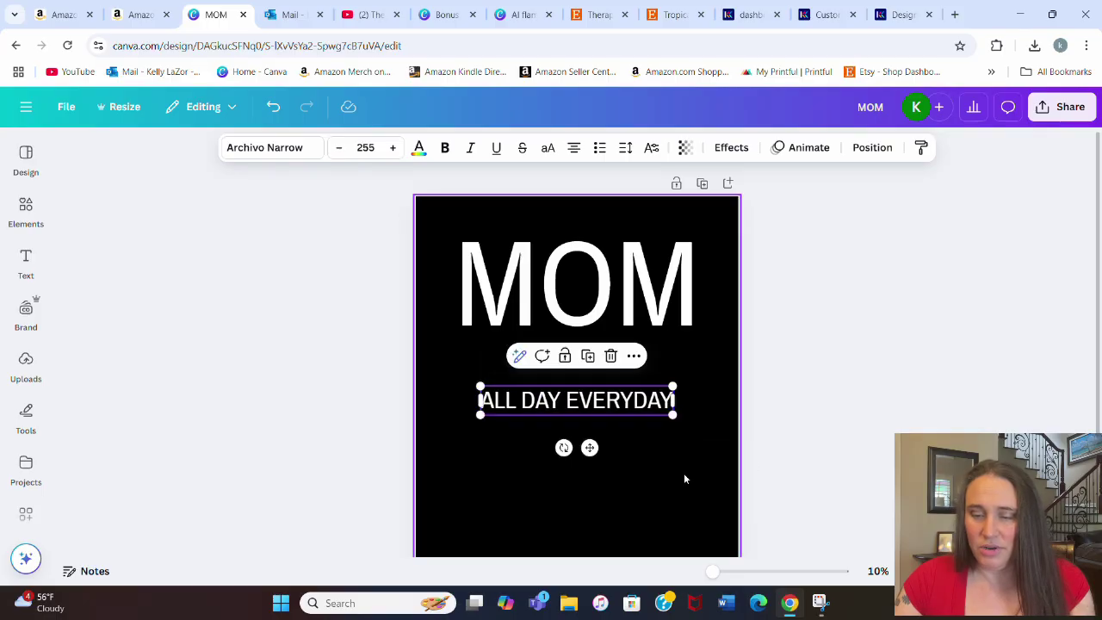
left_click(685, 479)
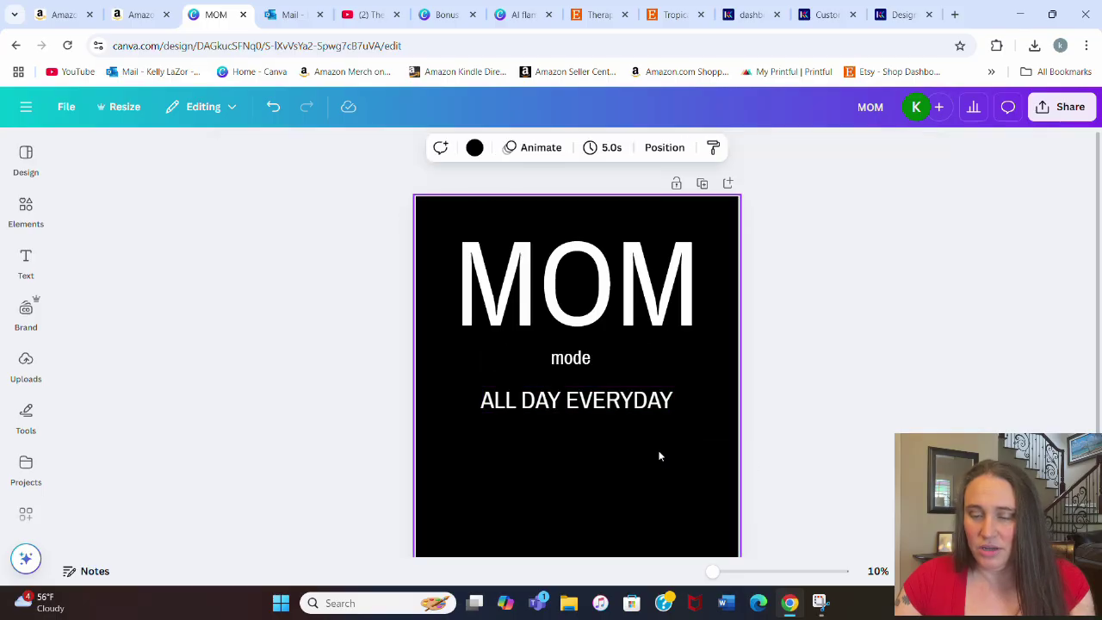
Change the ALL DAY EVERYDAY font to Betm rounded.
left_click(557, 411)
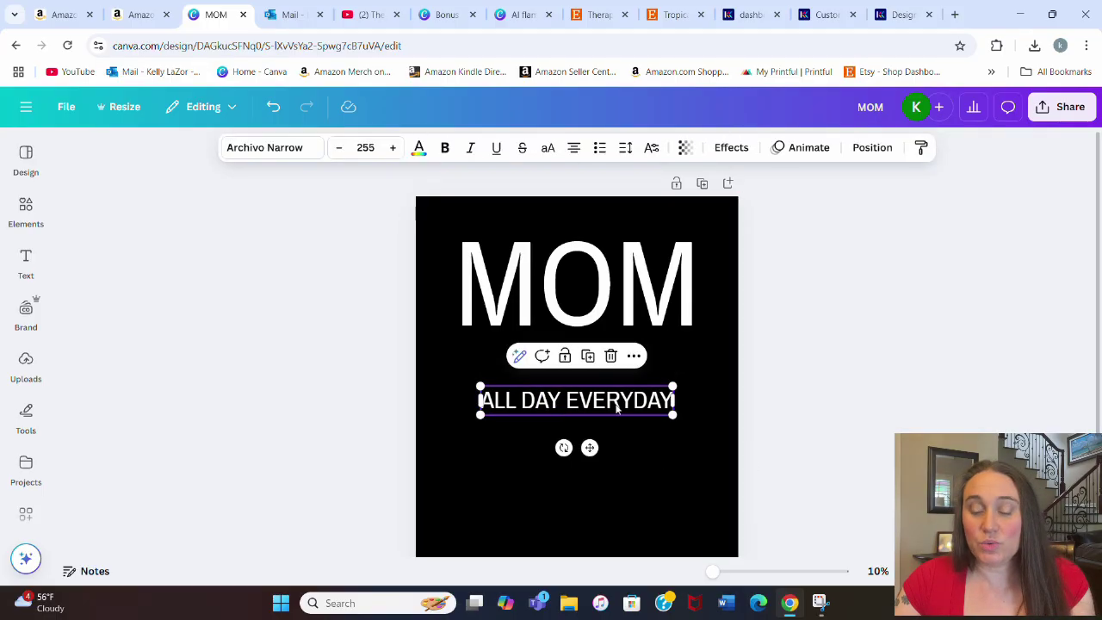
left_click(284, 155)
left_click(152, 256)
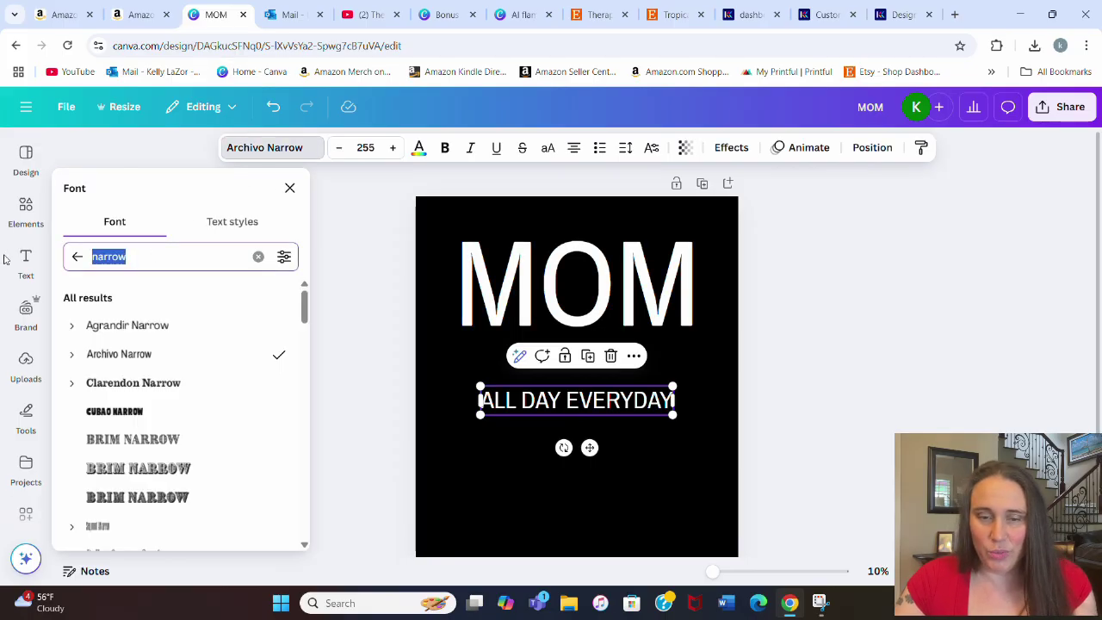
type("BETH")
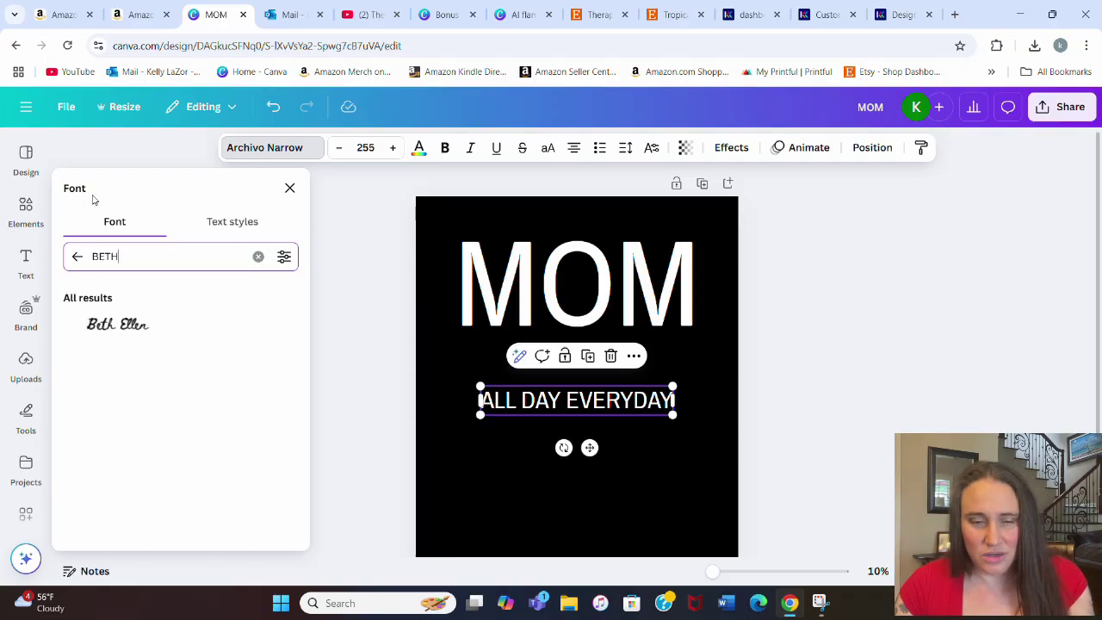
key("BackSpace")
type("M")
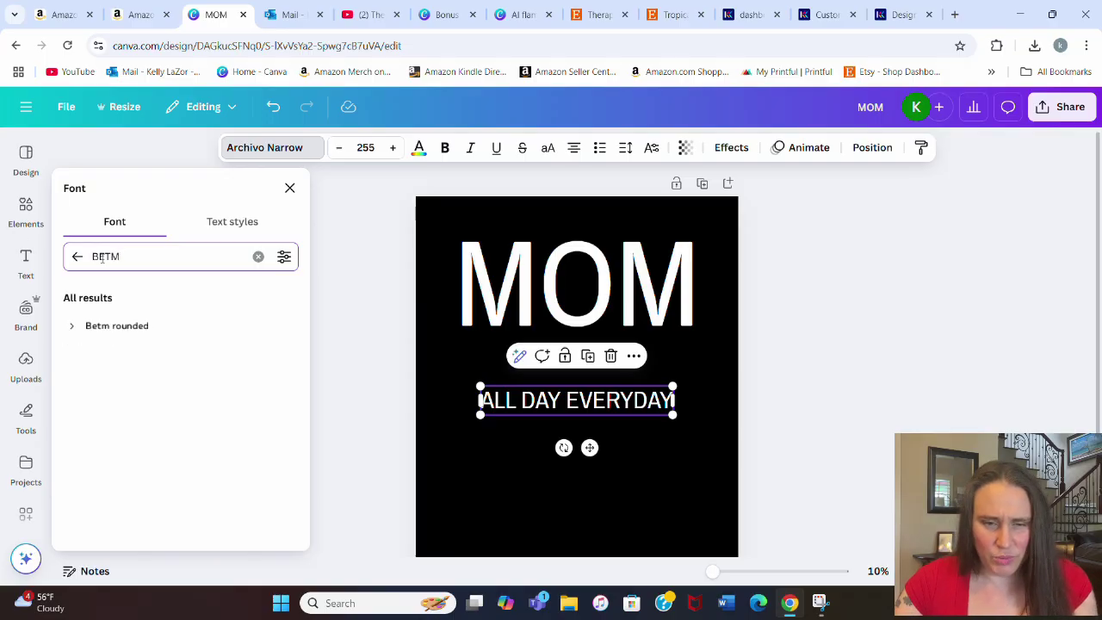
left_click(106, 332)
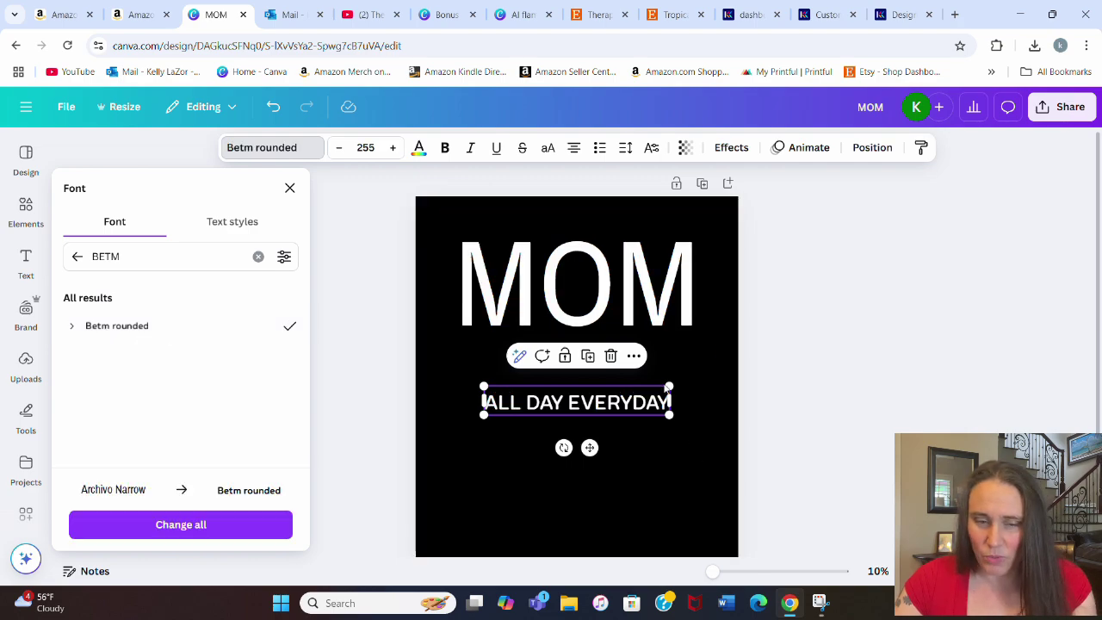
Enlarge ALL DAY EVERYDAY to size 377 and centre it beneath mode.
left_click_drag(670, 387, 739, 376)
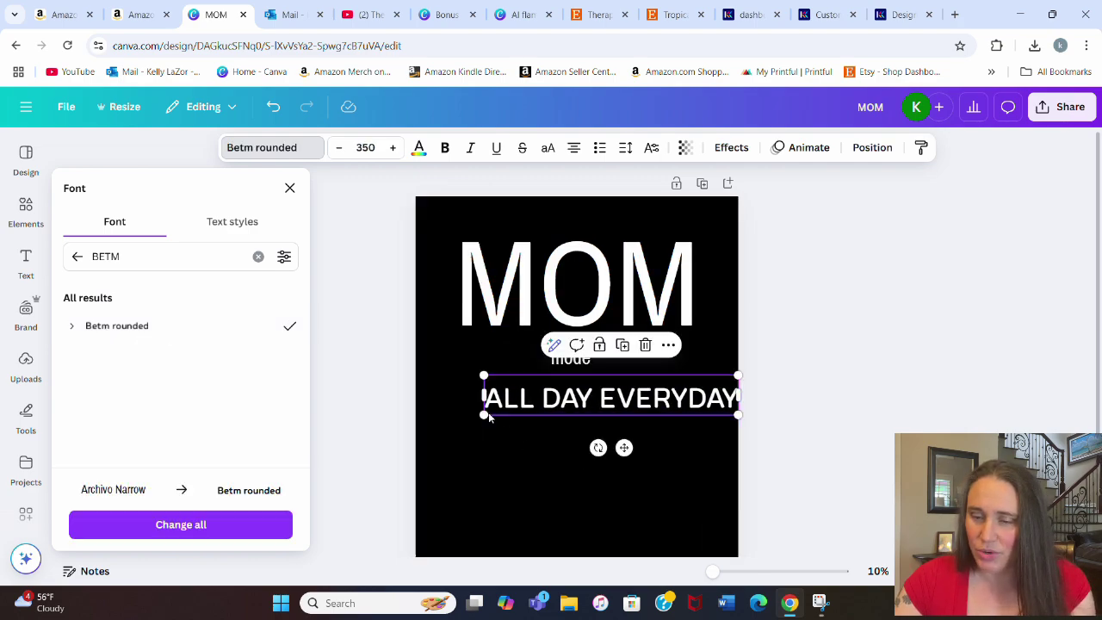
left_click_drag(484, 414, 448, 419)
left_click(646, 420)
left_click_drag(645, 415, 635, 411)
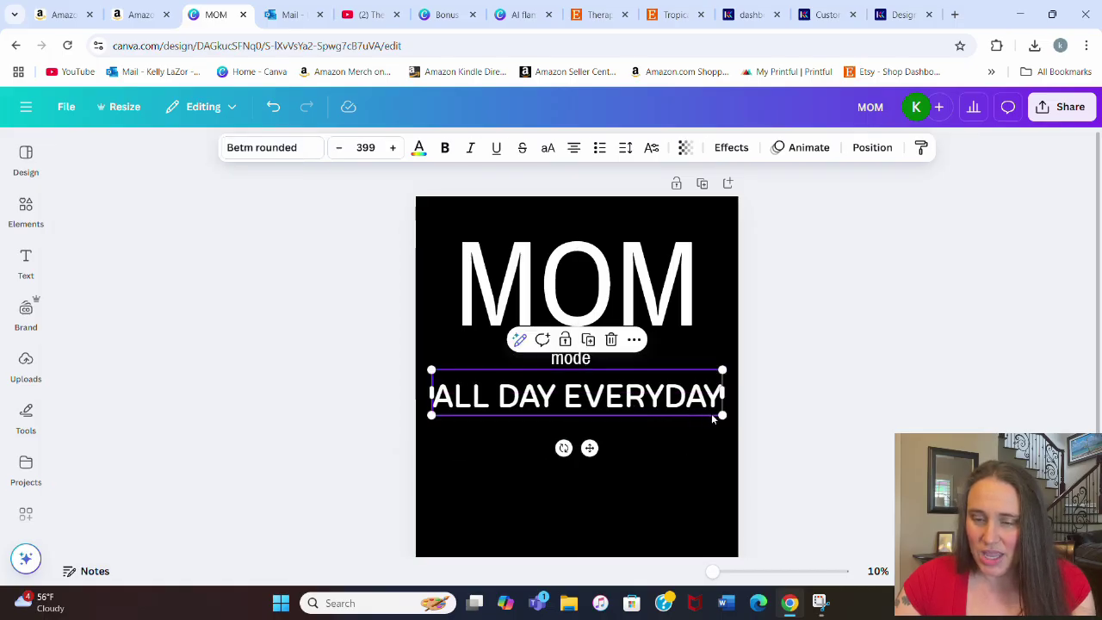
left_click_drag(719, 416, 707, 413)
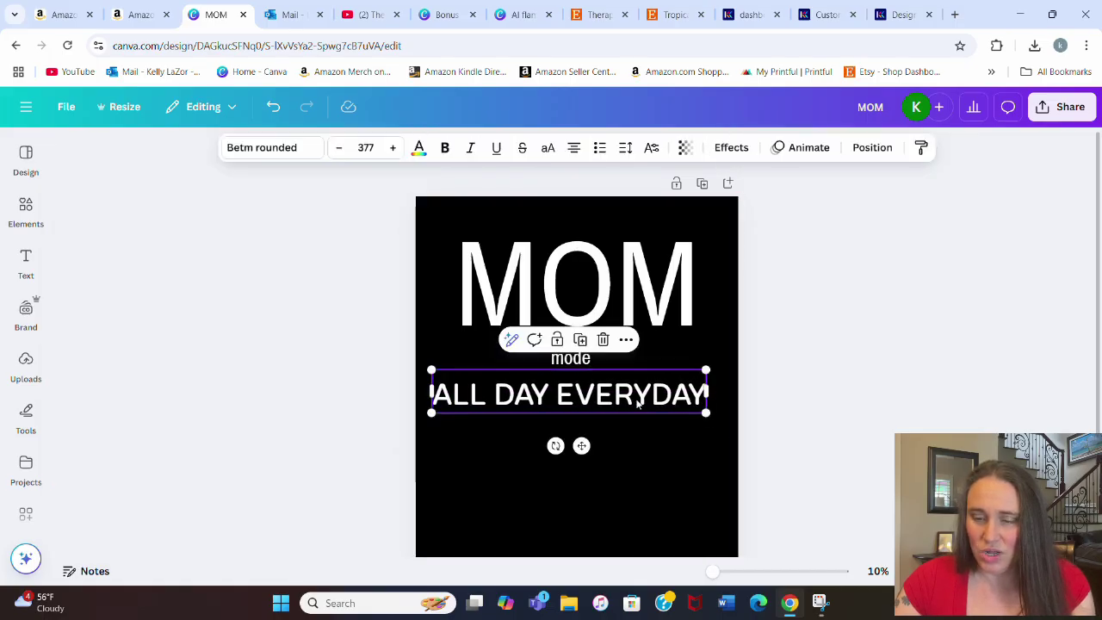
left_click(639, 474)
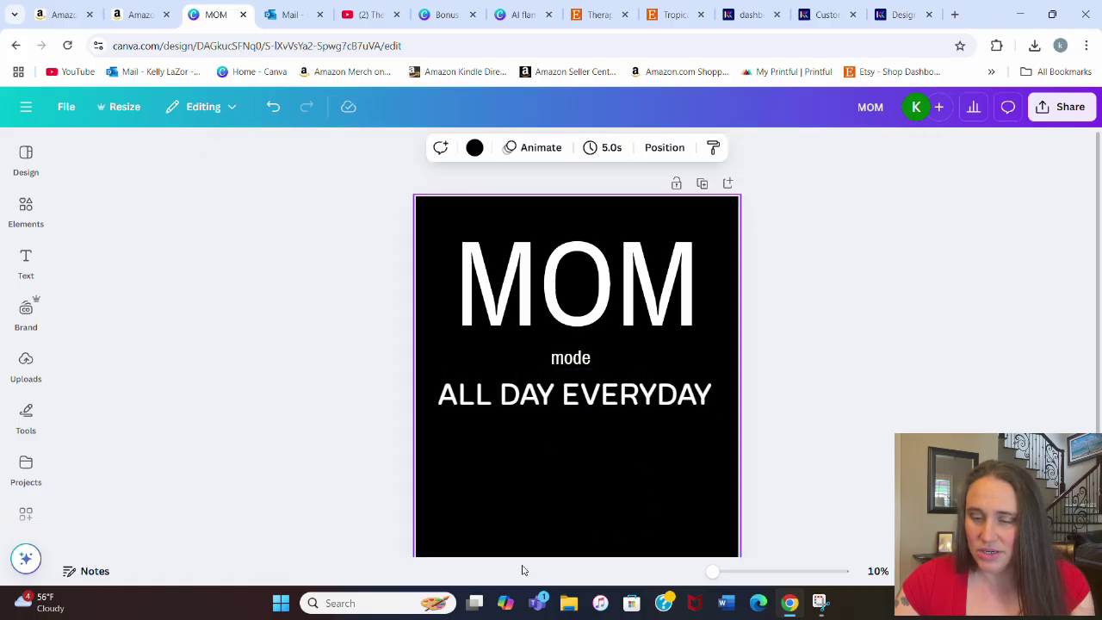
Try script fonts on 'mode': Burgues Script, Distillery Script, then Le Jour Script.
left_click(571, 362)
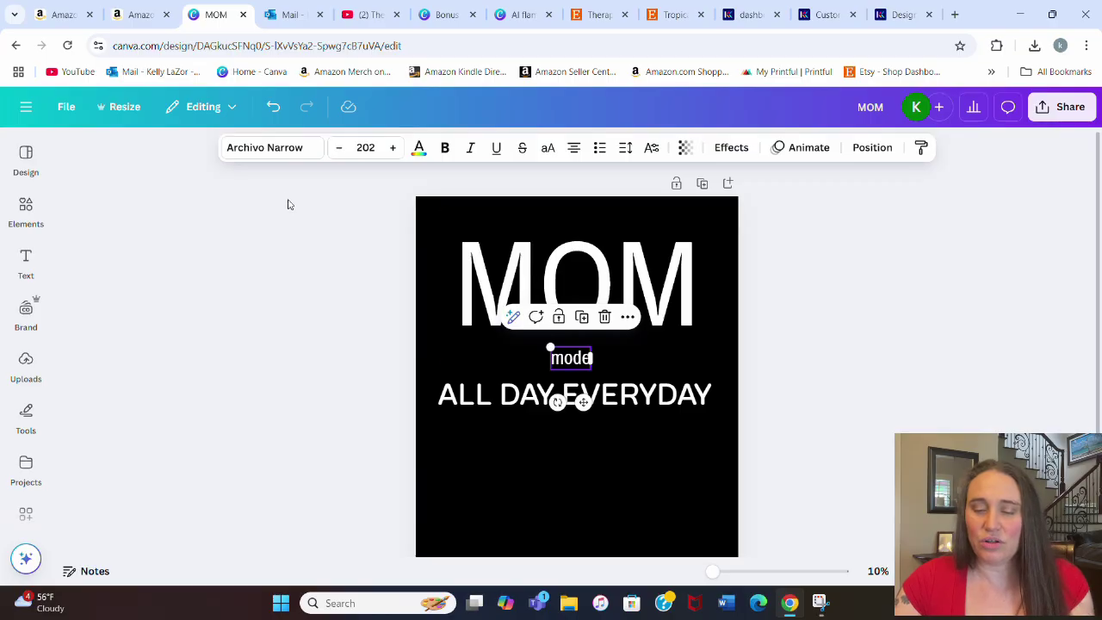
left_click(307, 148)
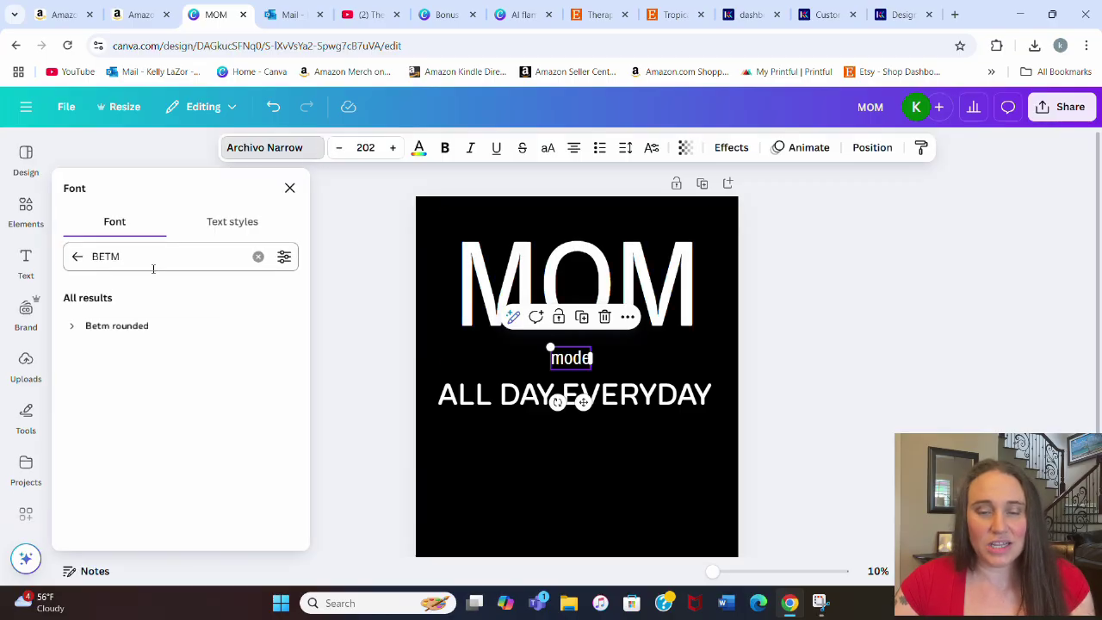
left_click_drag(121, 257, 65, 264)
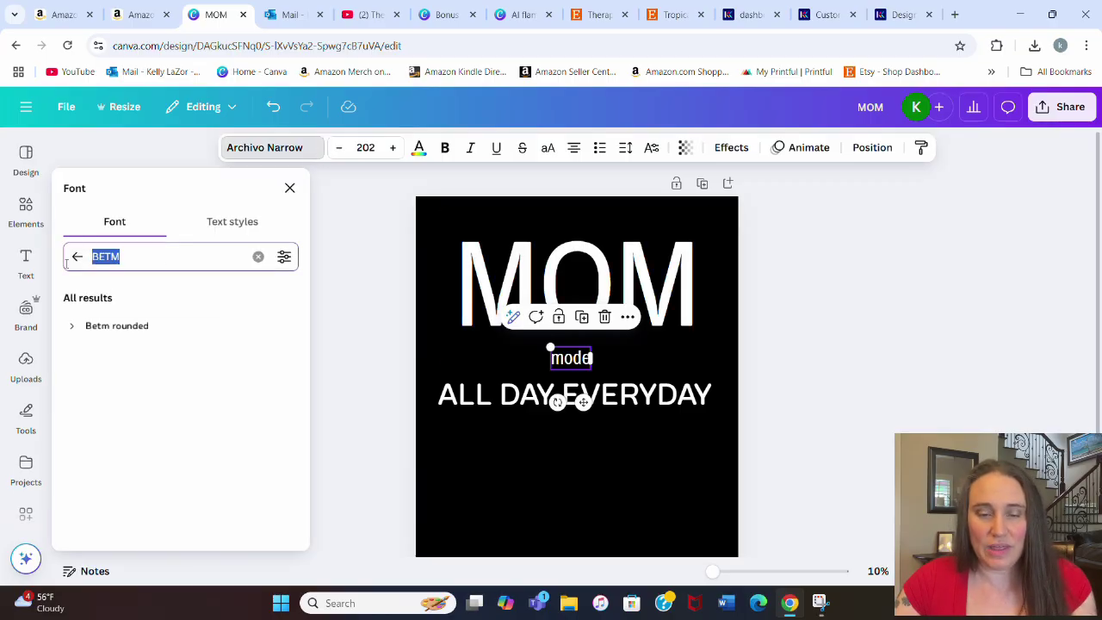
type("SR")
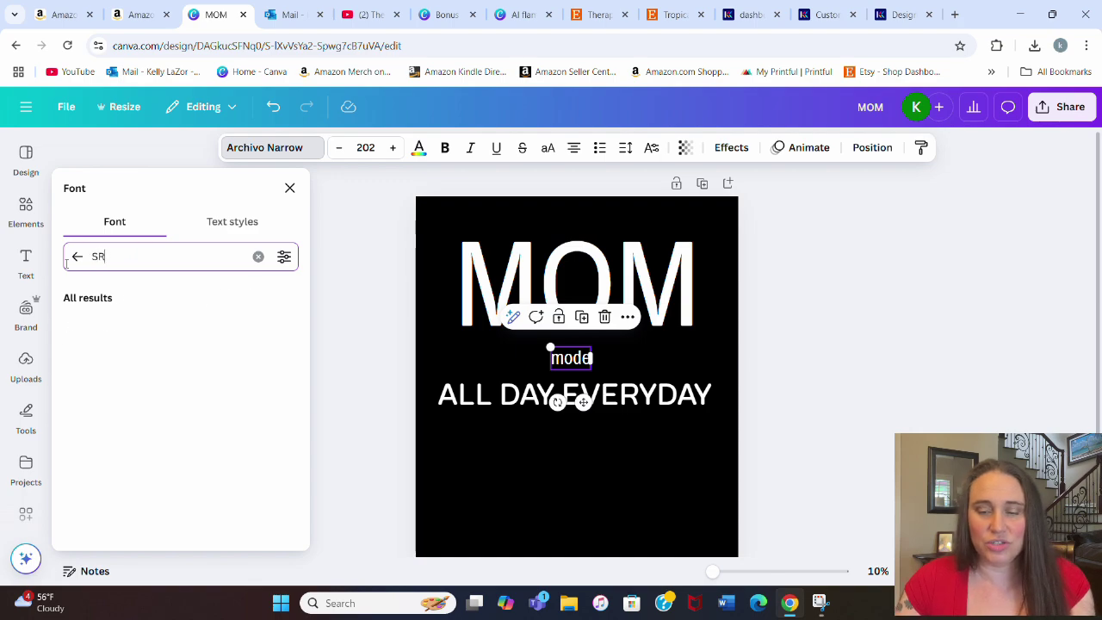
type("IPT")
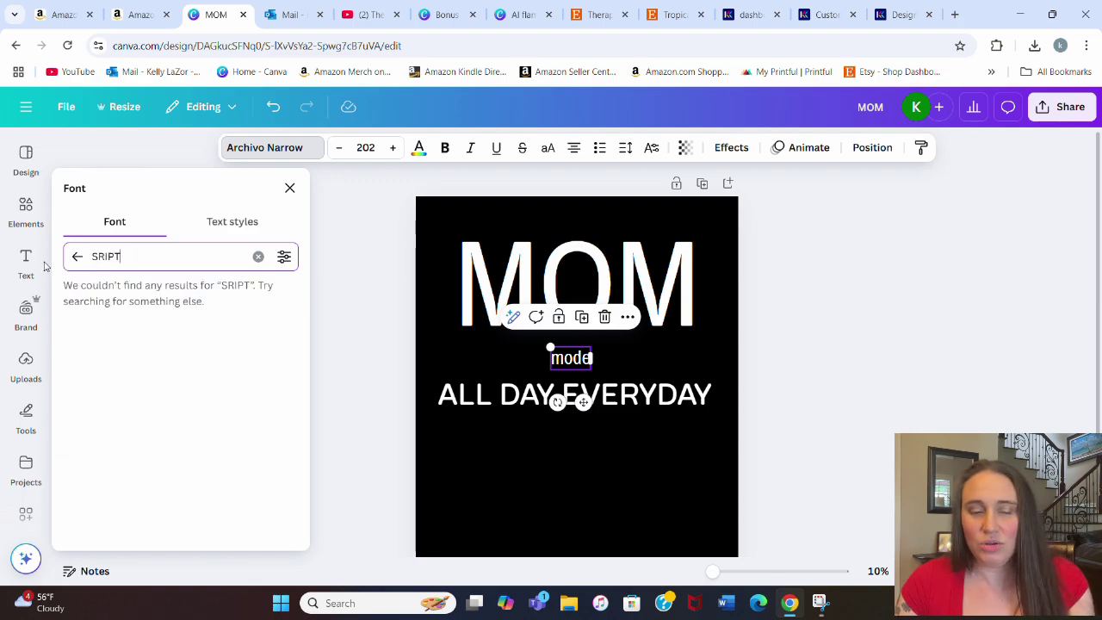
double_click(135, 255)
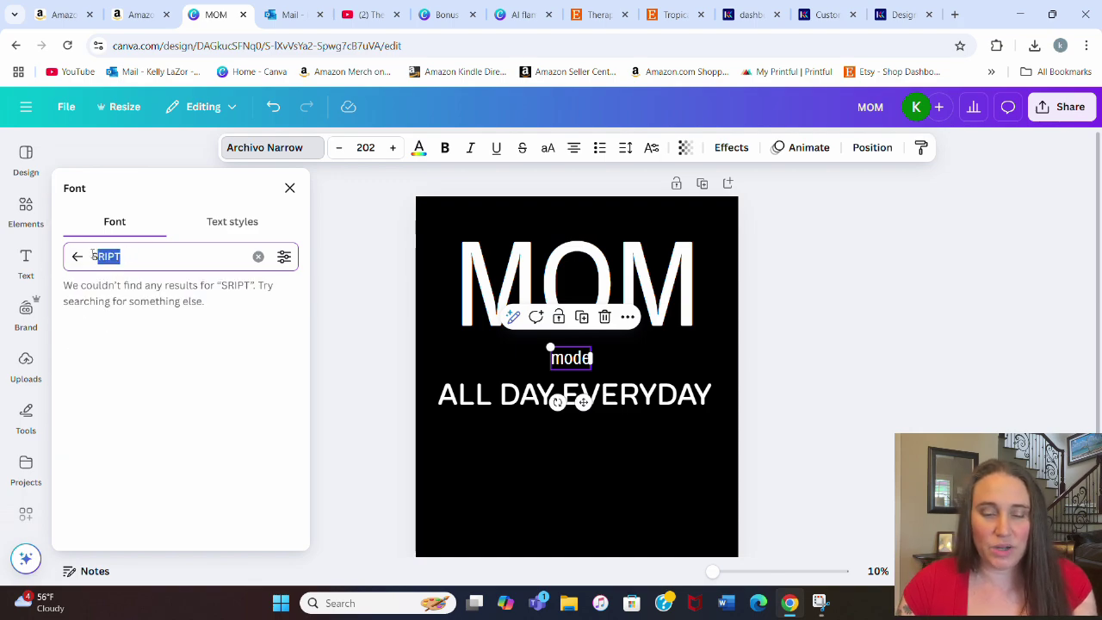
type("script")
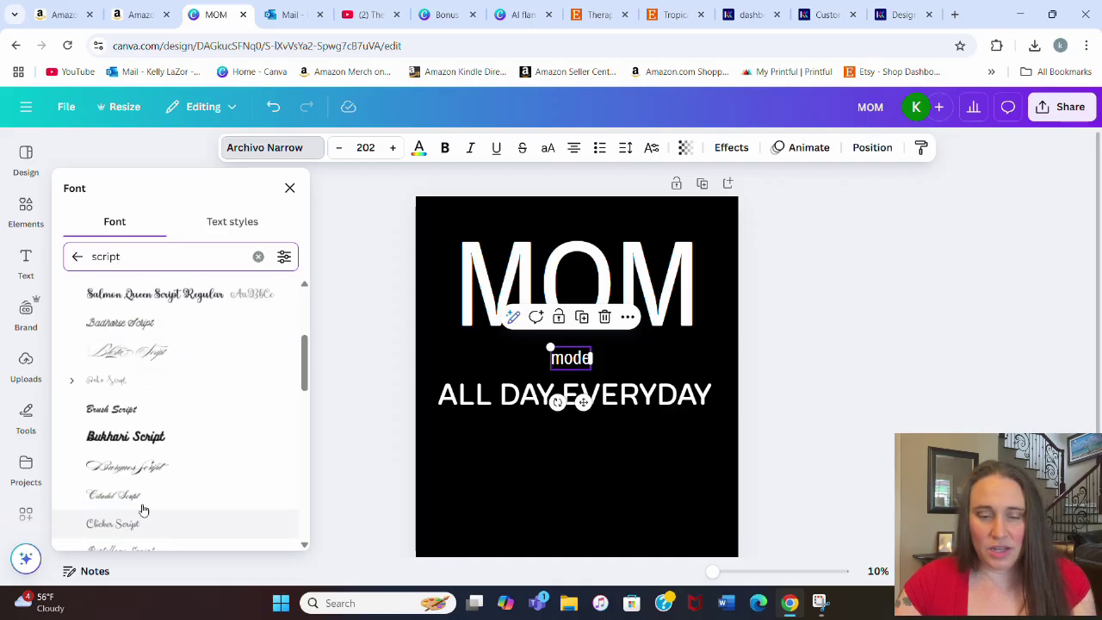
left_click(139, 469)
scroll(148, 414, "down", 3)
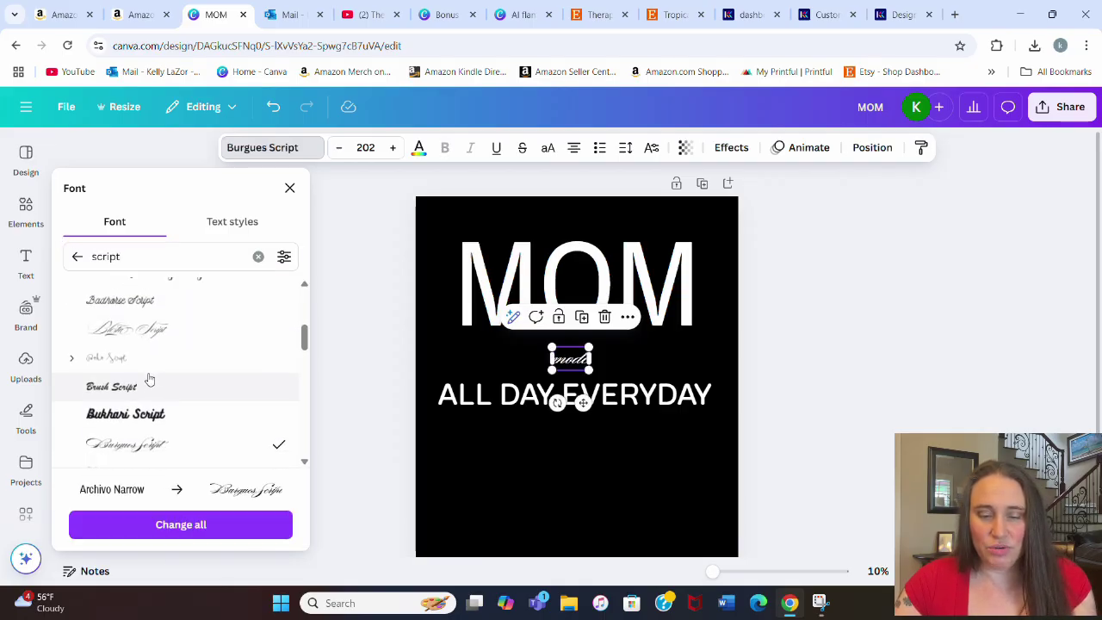
left_click(135, 411)
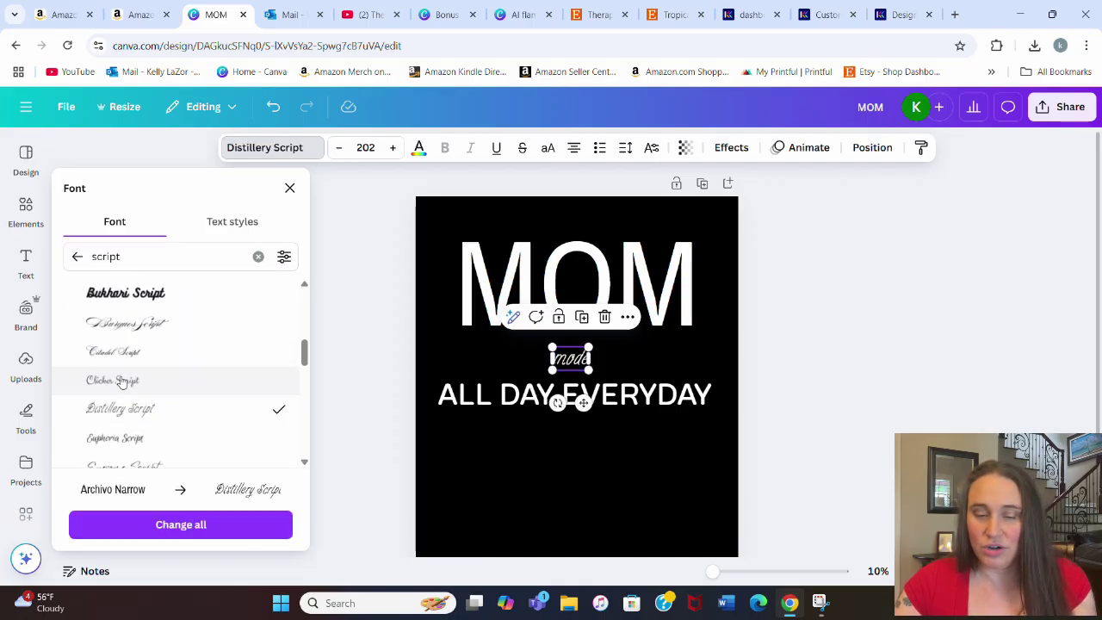
scroll(117, 366, "down", 3)
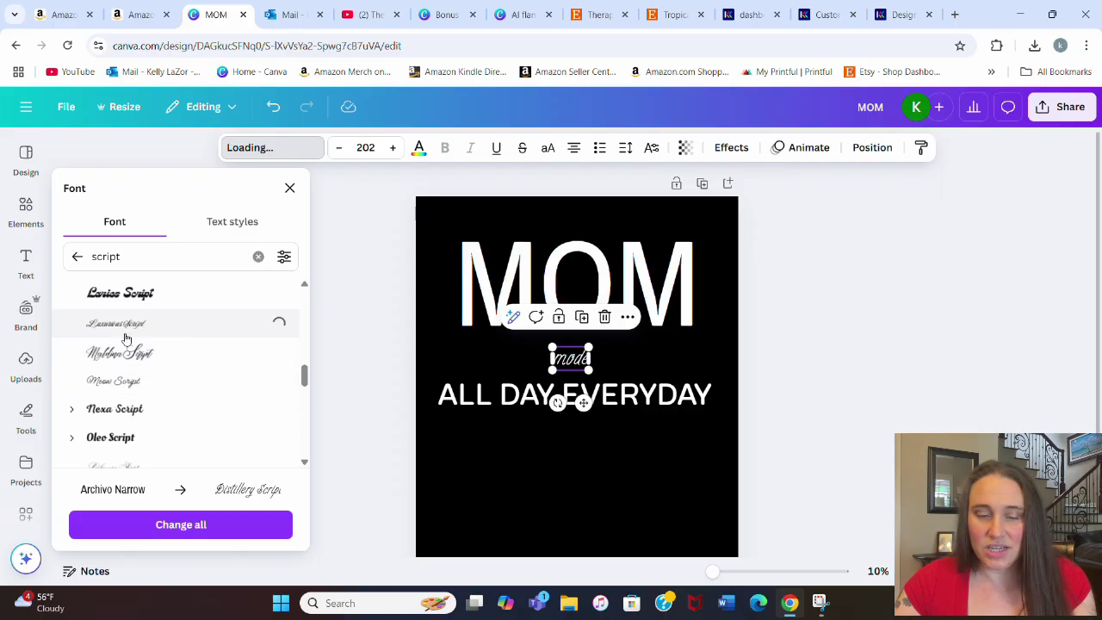
scroll(121, 358, "down", 3)
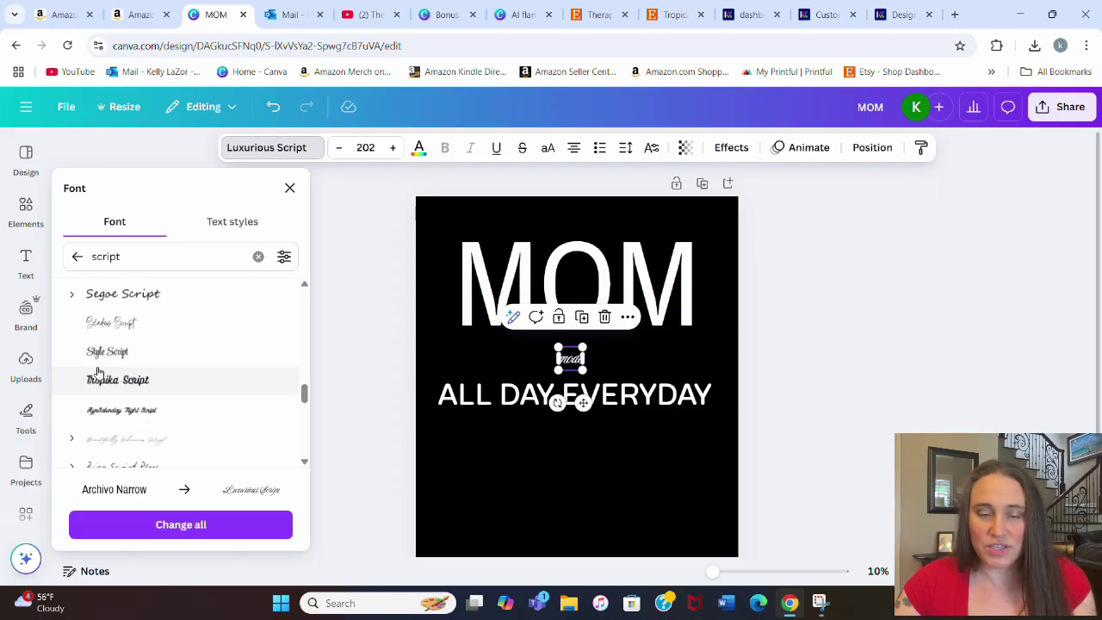
scroll(99, 372, "down", 5)
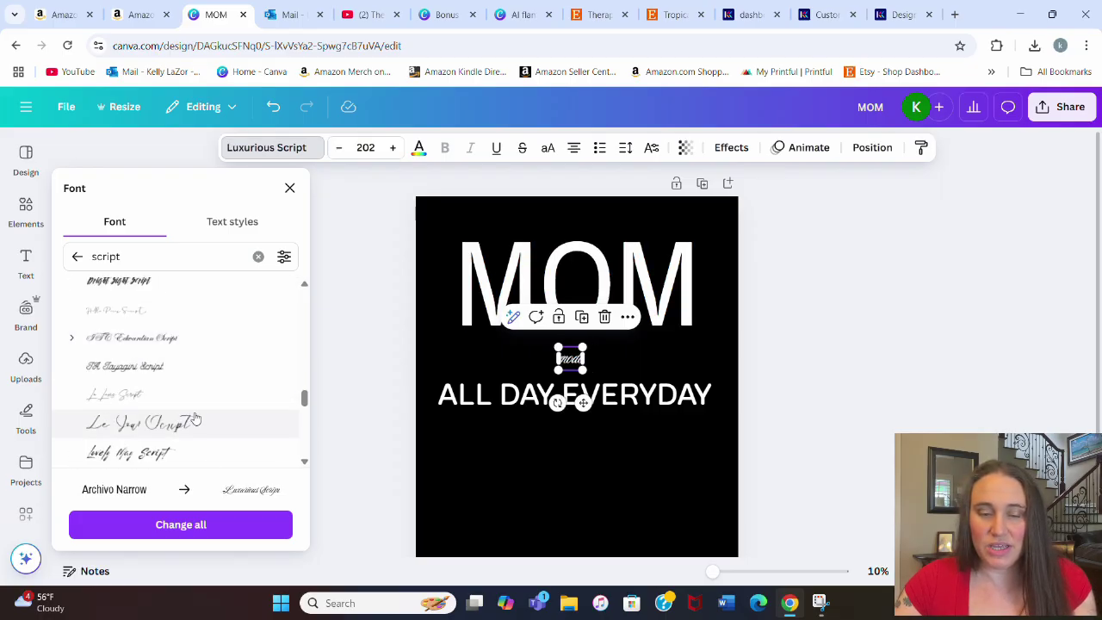
left_click(189, 421)
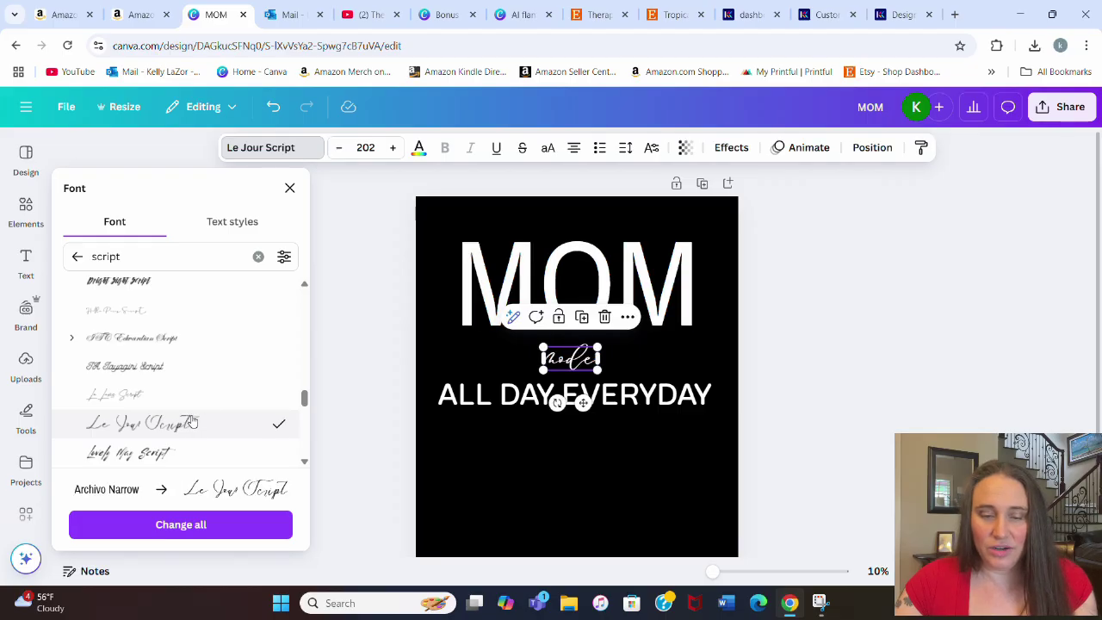
scroll(197, 410, "down", 2)
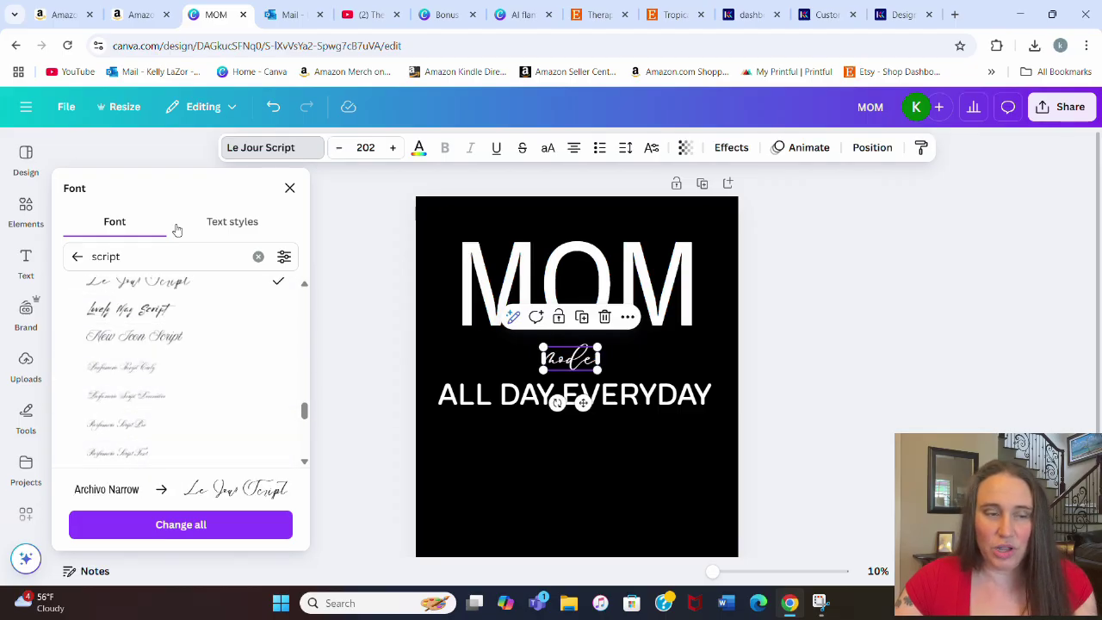
Set 'mode' in the Hello January script font.
left_click(129, 257)
key("ctrl+a")
type("h")
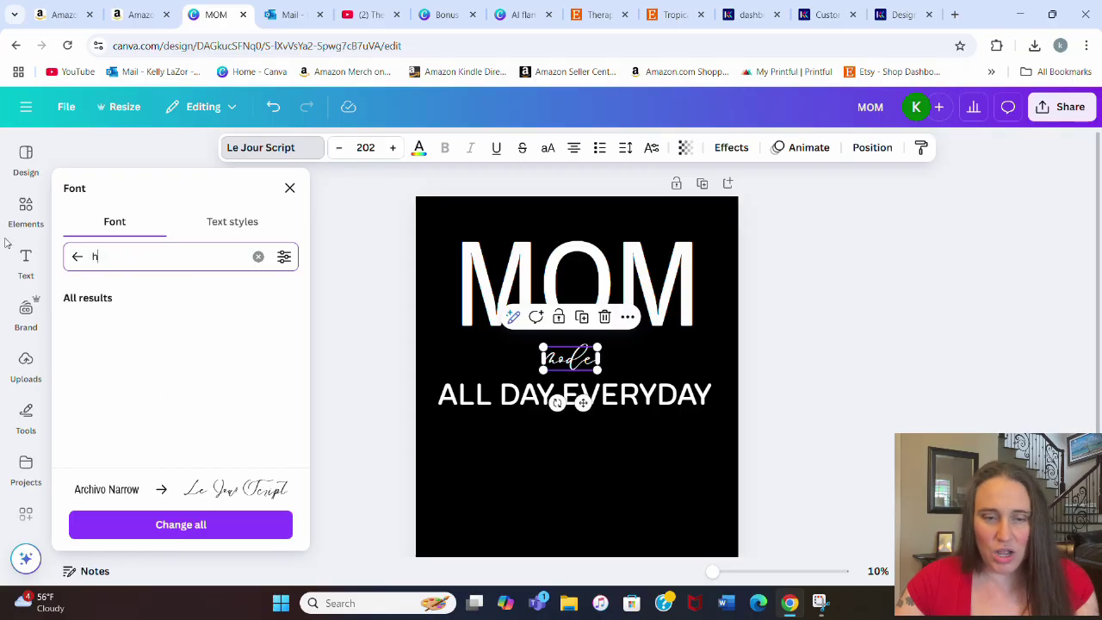
type("ello")
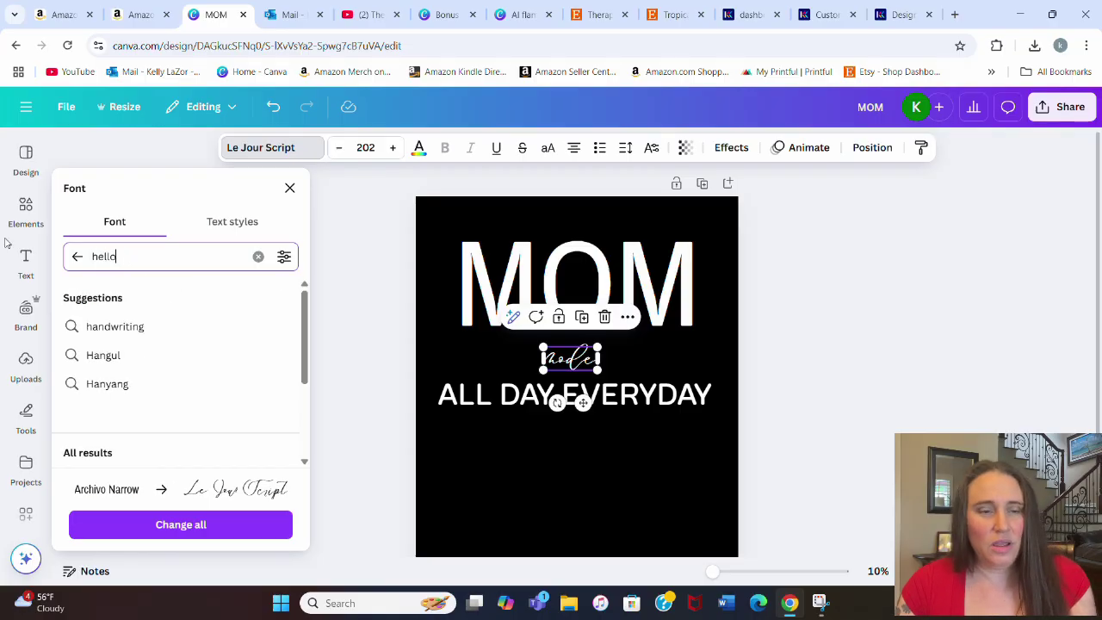
type(" jan")
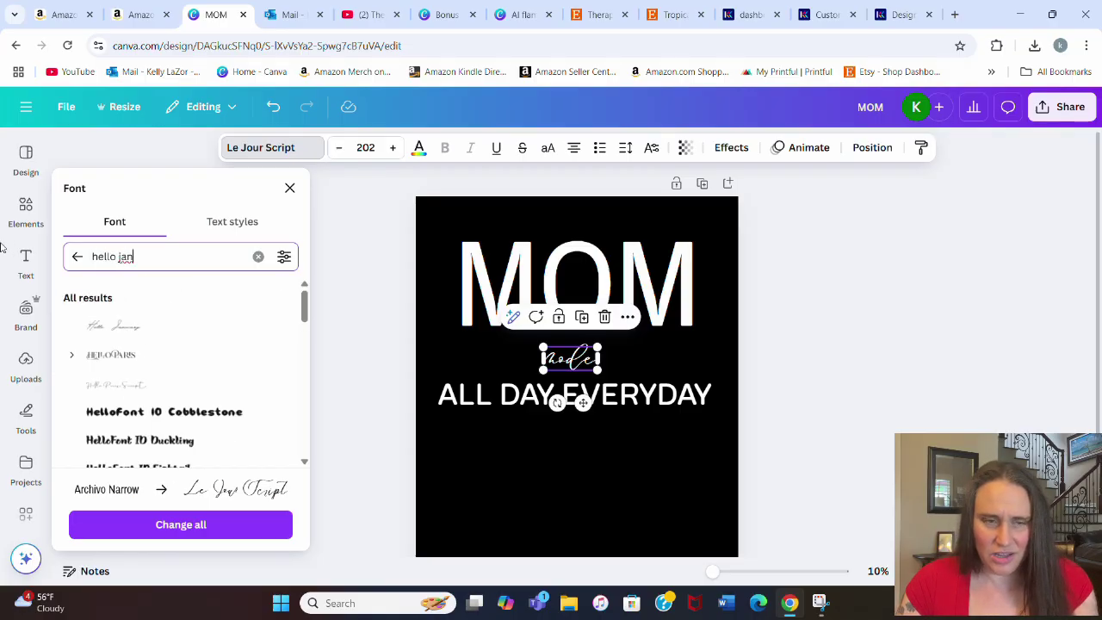
left_click(95, 326)
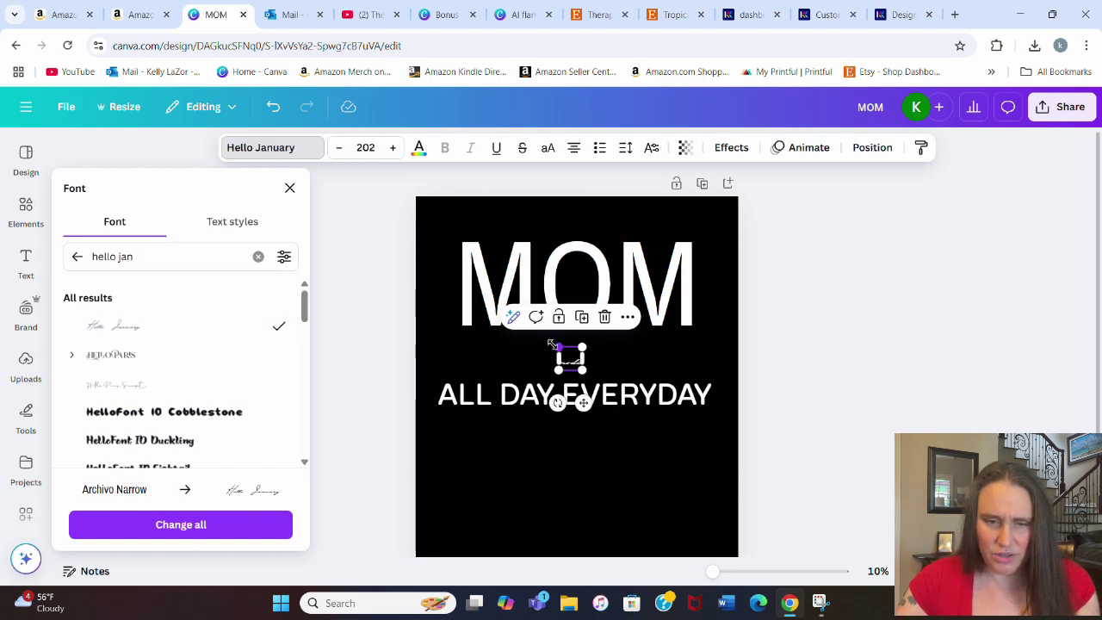
Enlarge mode to size 985, centre it under MOM and nudge the MOM group up slightly.
left_click_drag(558, 346, 370, 343)
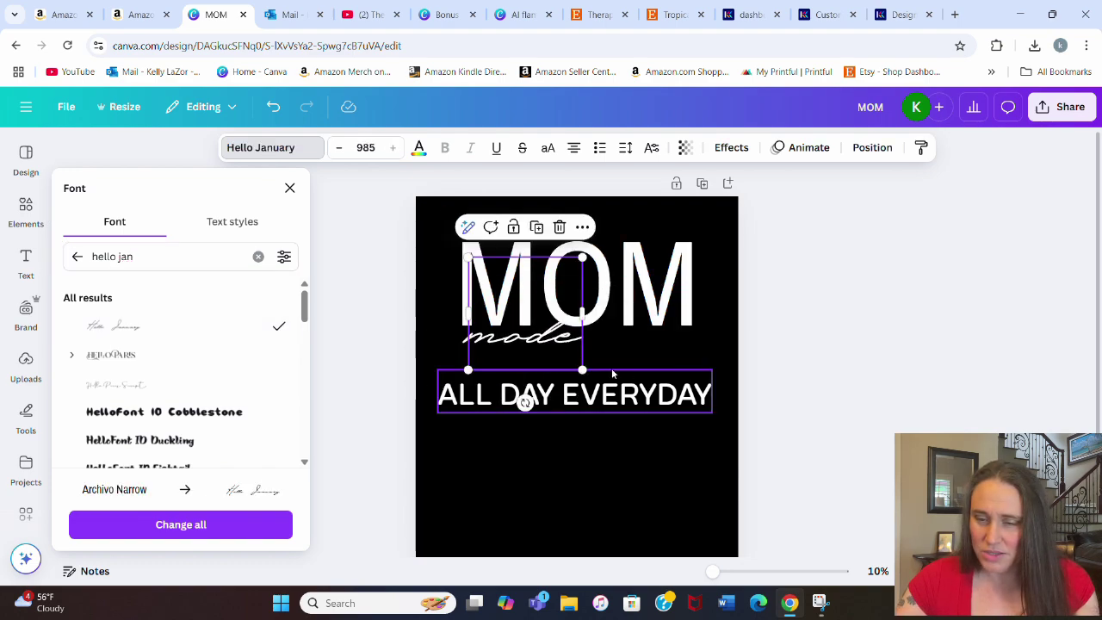
left_click(725, 512)
left_click_drag(536, 356, 581, 350)
left_click(702, 440)
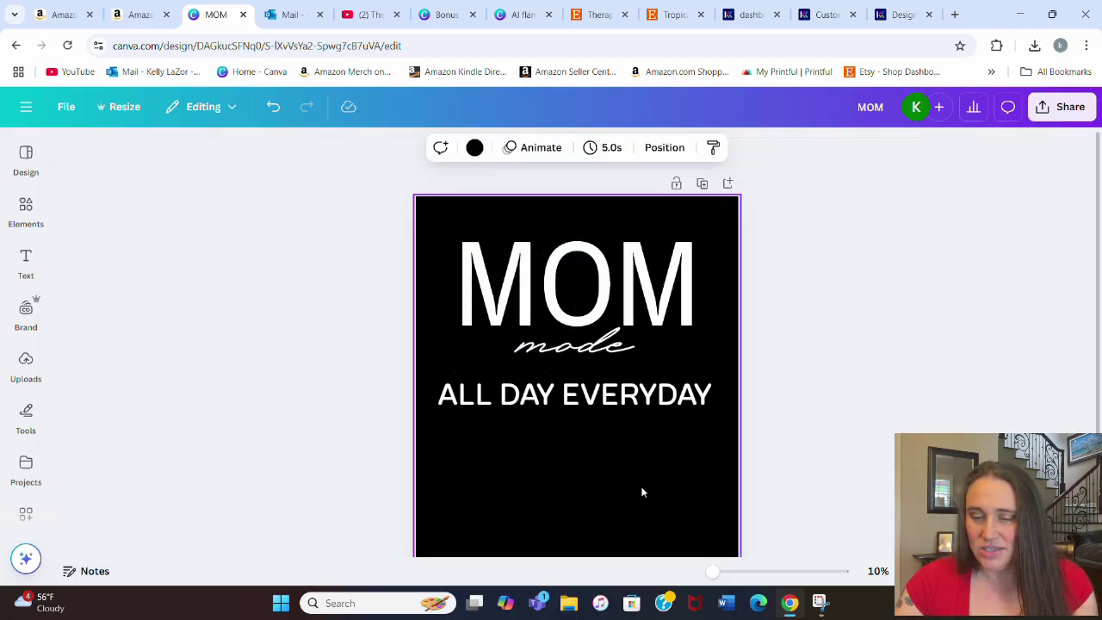
left_click(675, 303)
left_click_drag(675, 303, 676, 296)
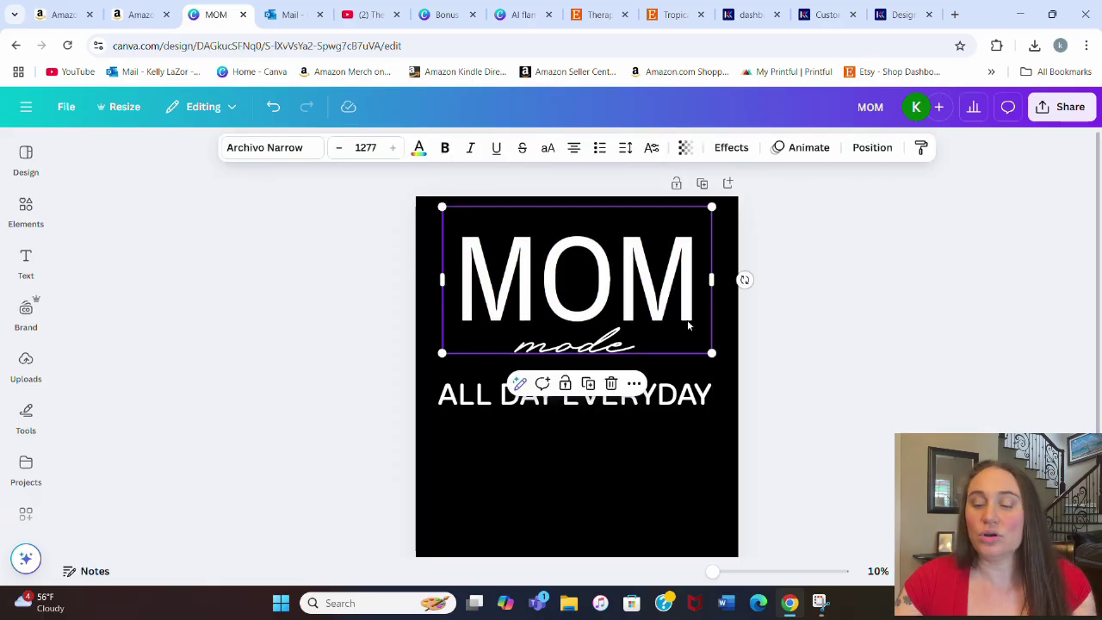
left_click(699, 534)
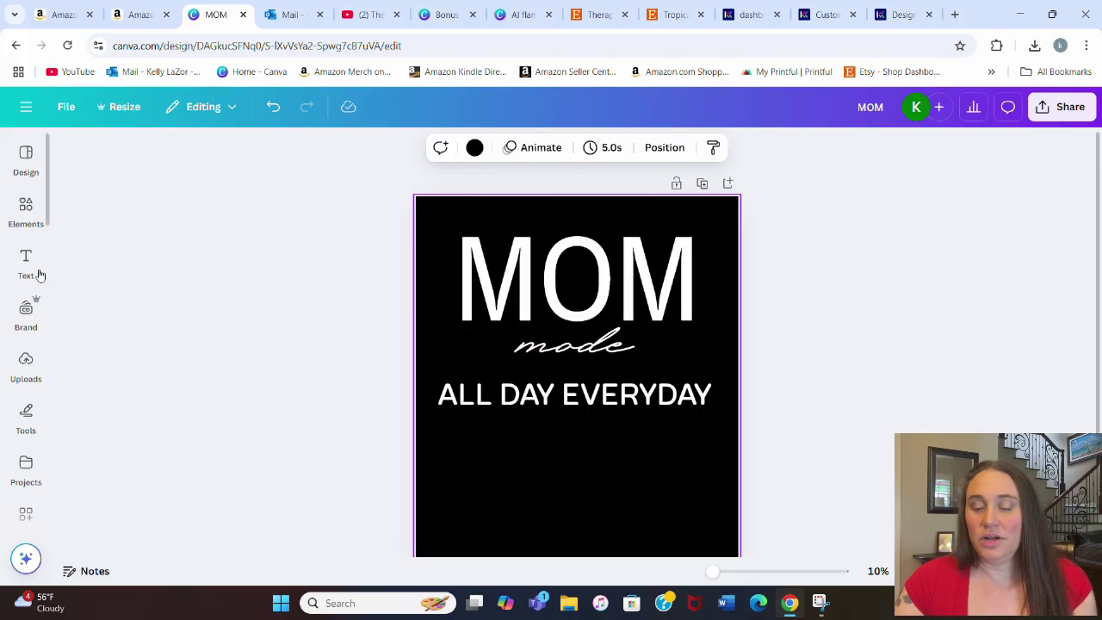
Search the elements for 'heart', add the red heart graphic and make it white.
left_click(32, 215)
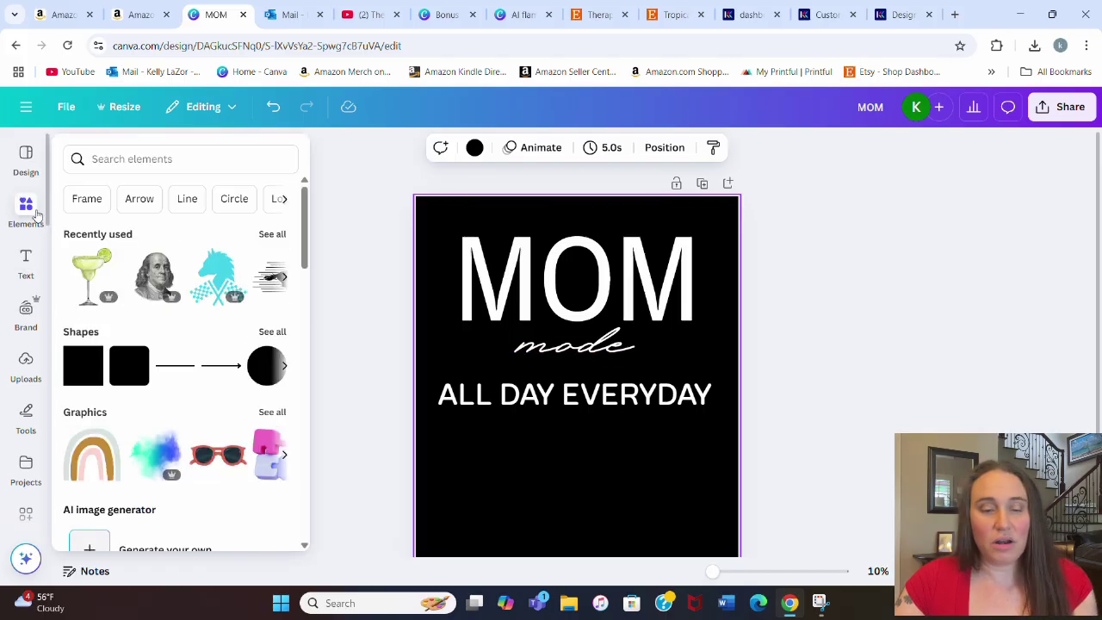
left_click(112, 153)
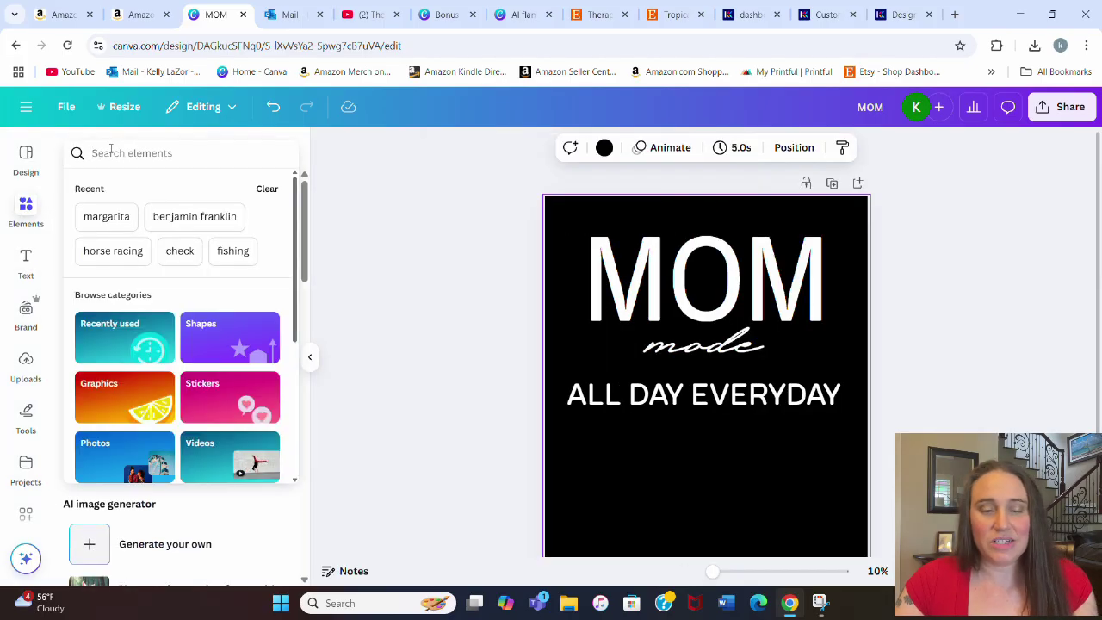
type("heart")
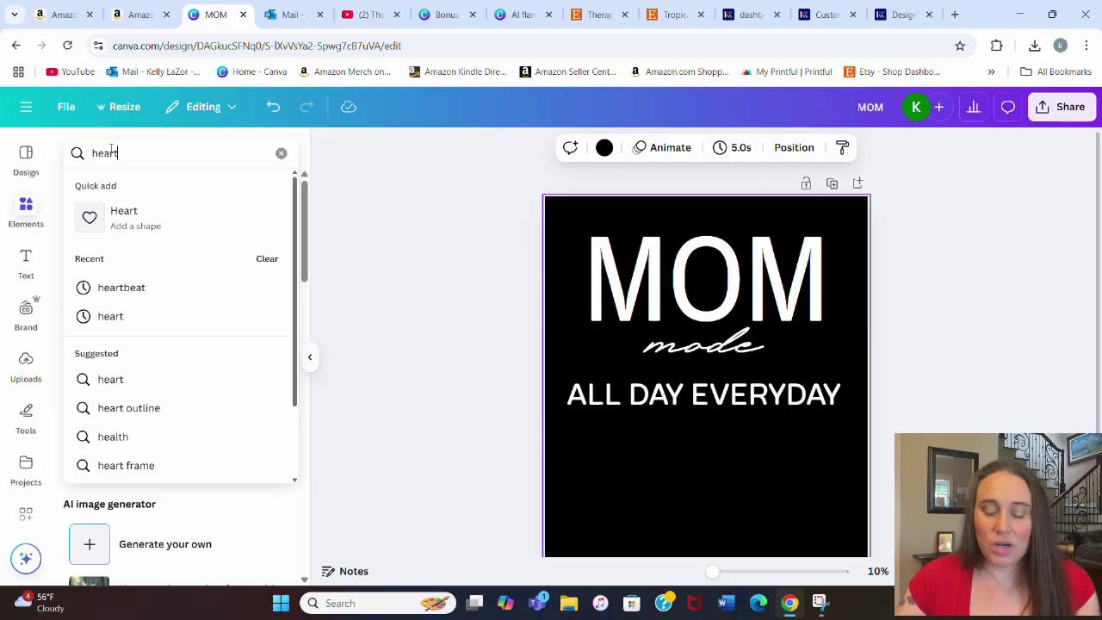
key("Return")
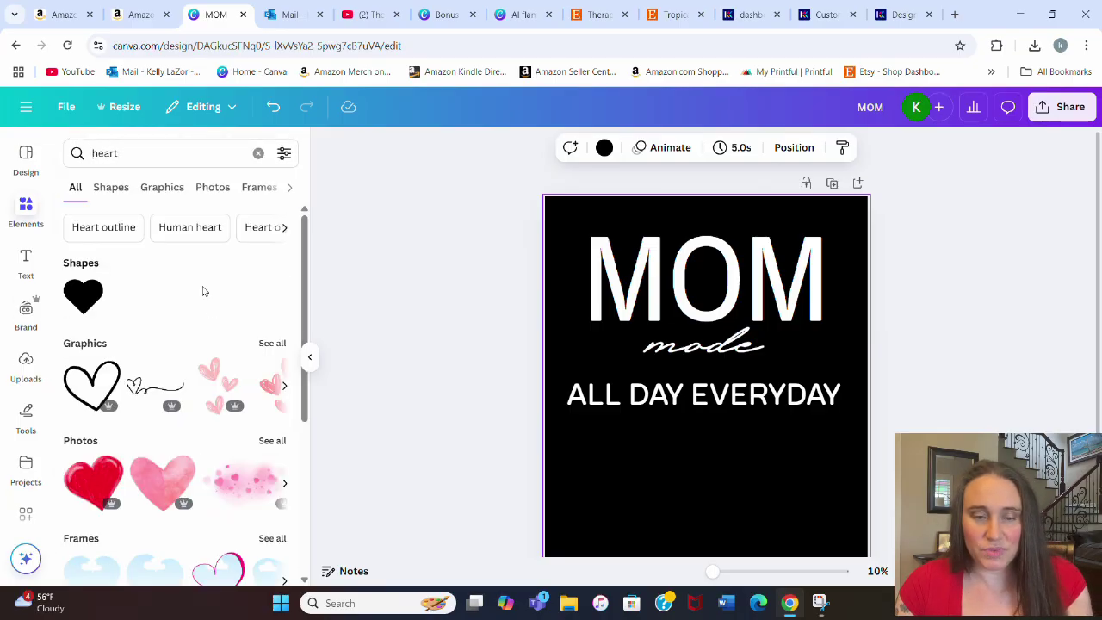
left_click(272, 344)
scroll(249, 403, "down", 2)
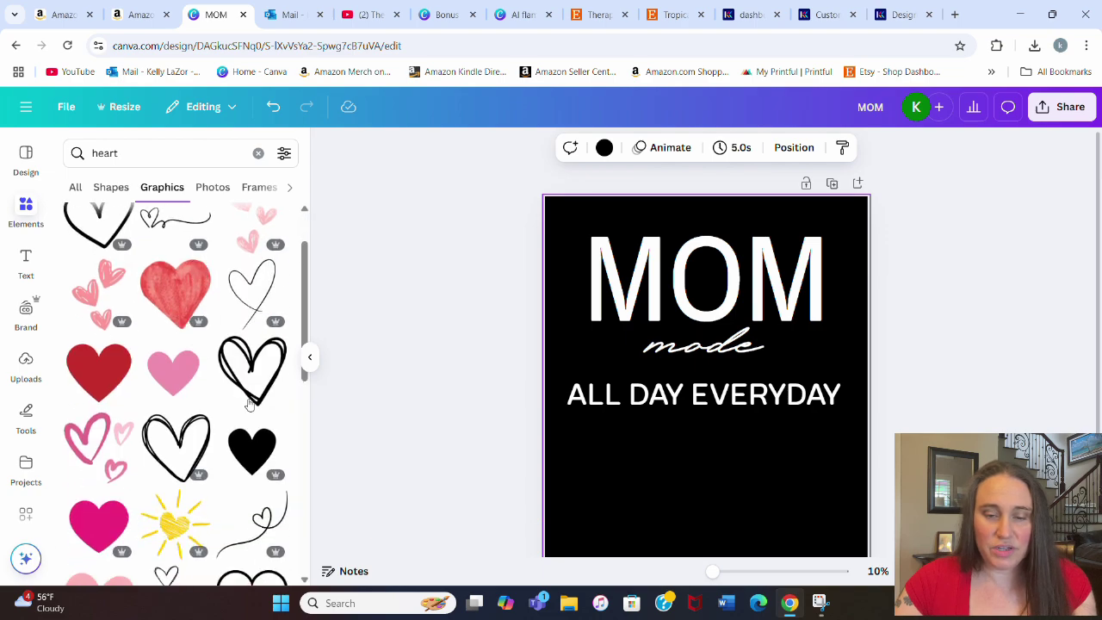
left_click(102, 369)
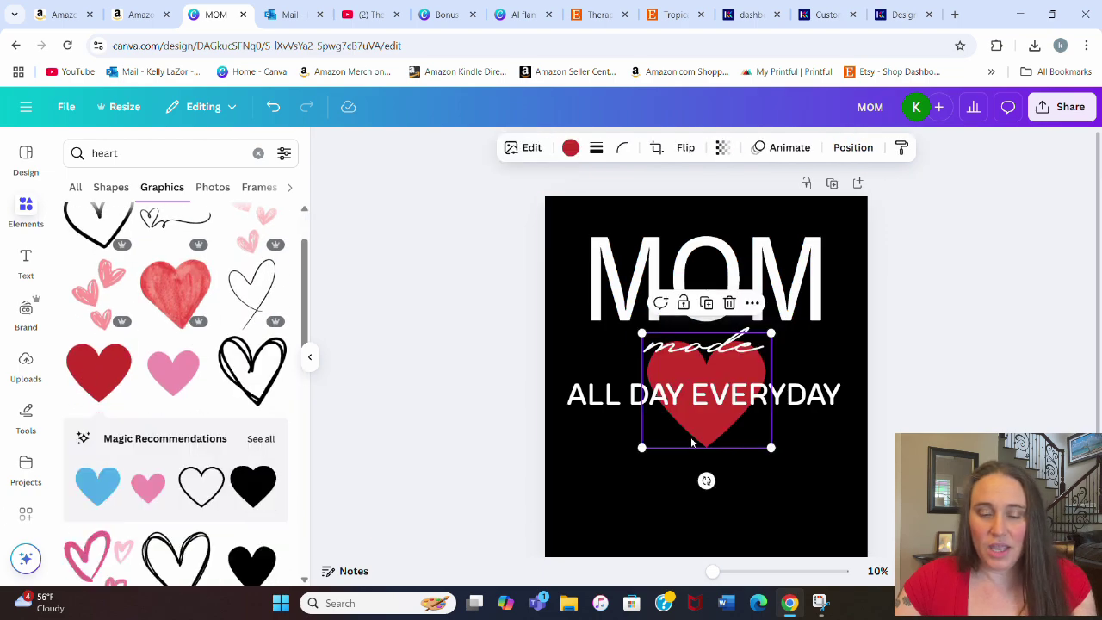
left_click(570, 147)
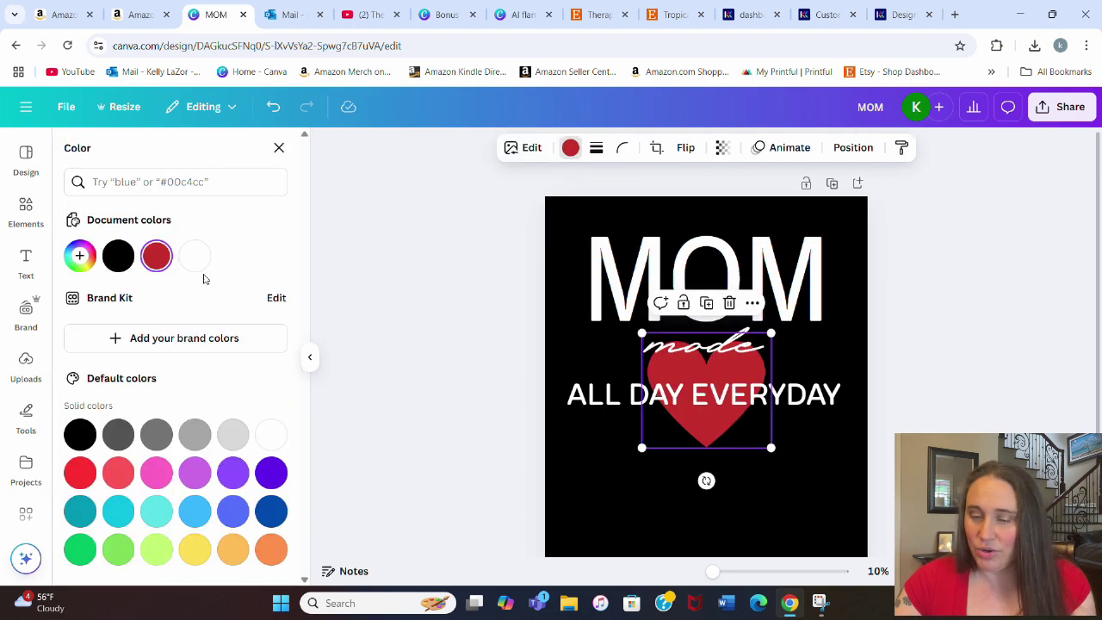
left_click(194, 256)
Shrink the white heart and place it centred above MOM.
left_click_drag(771, 448, 655, 387)
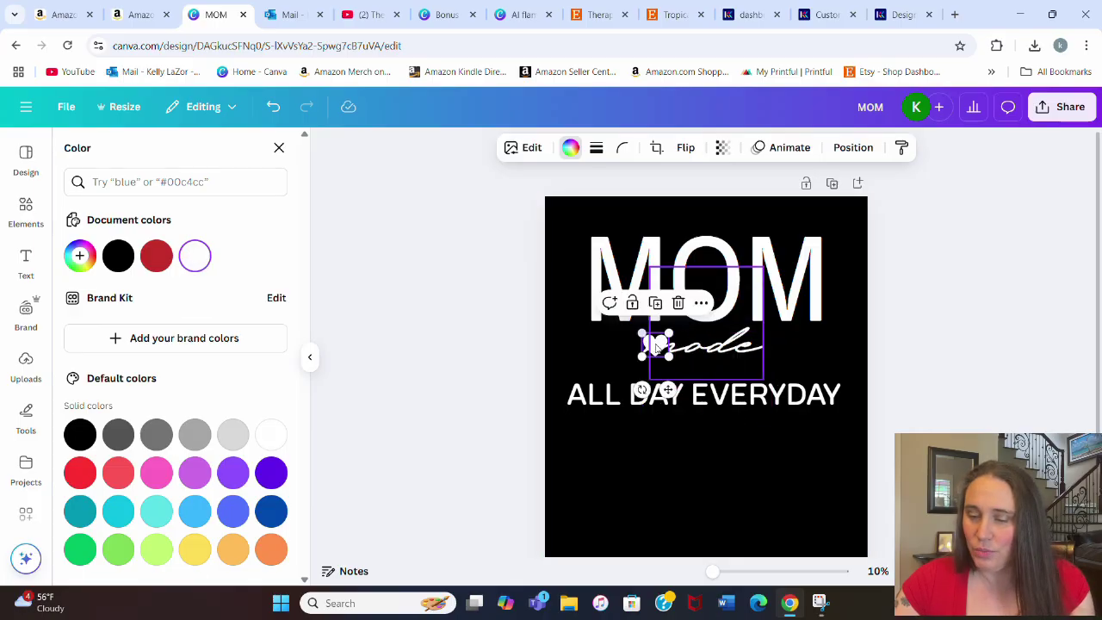
left_click(671, 484)
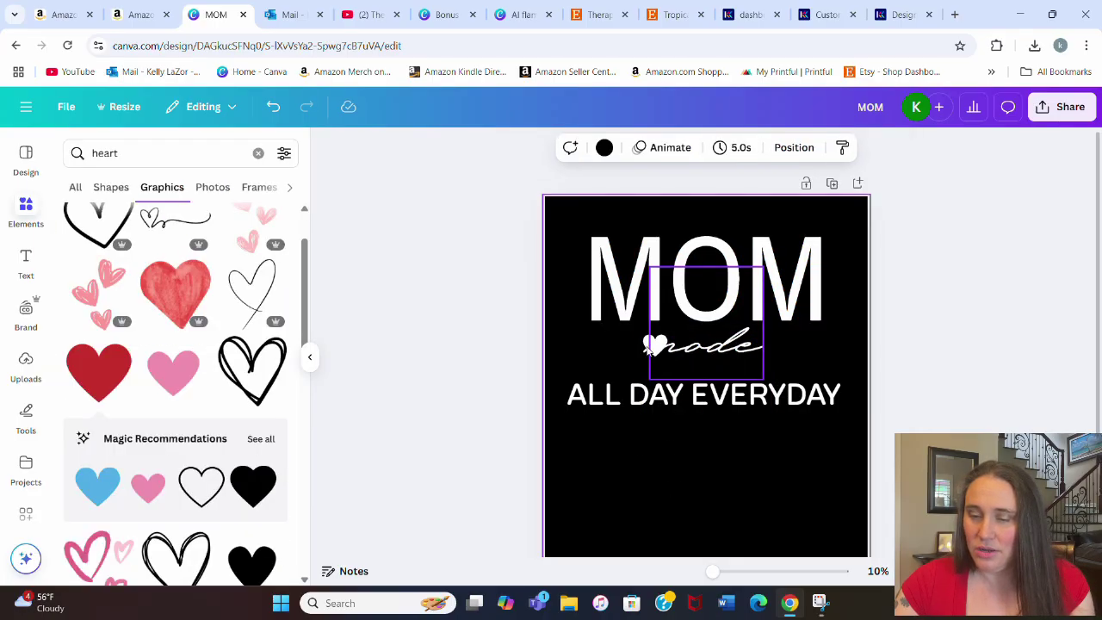
left_click(653, 346)
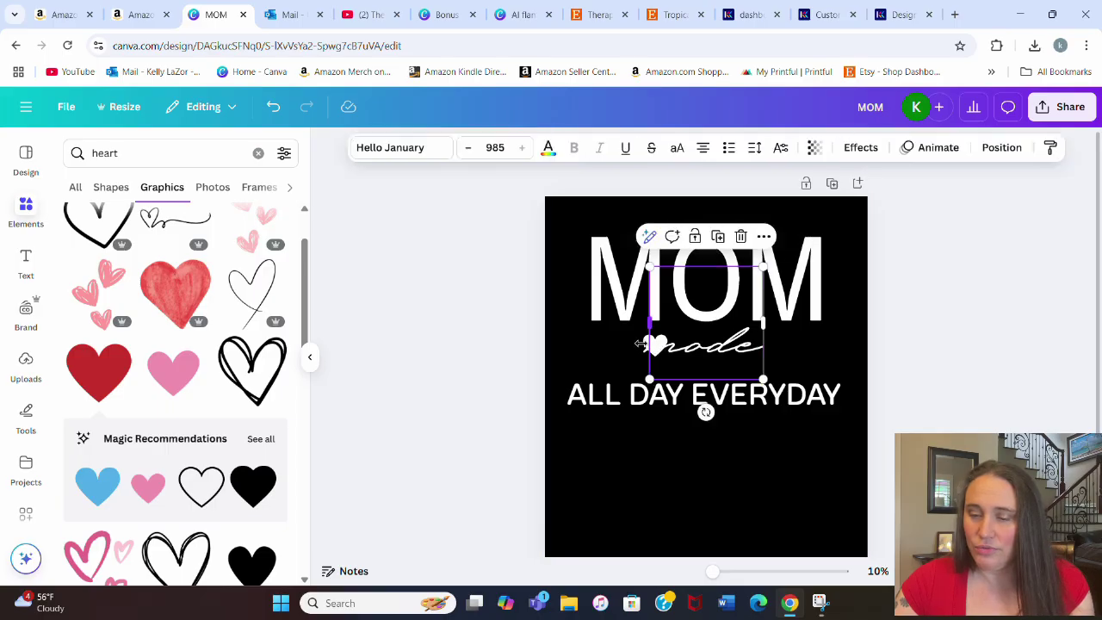
left_click(722, 360)
left_click_drag(654, 344, 703, 220)
left_click(1030, 358)
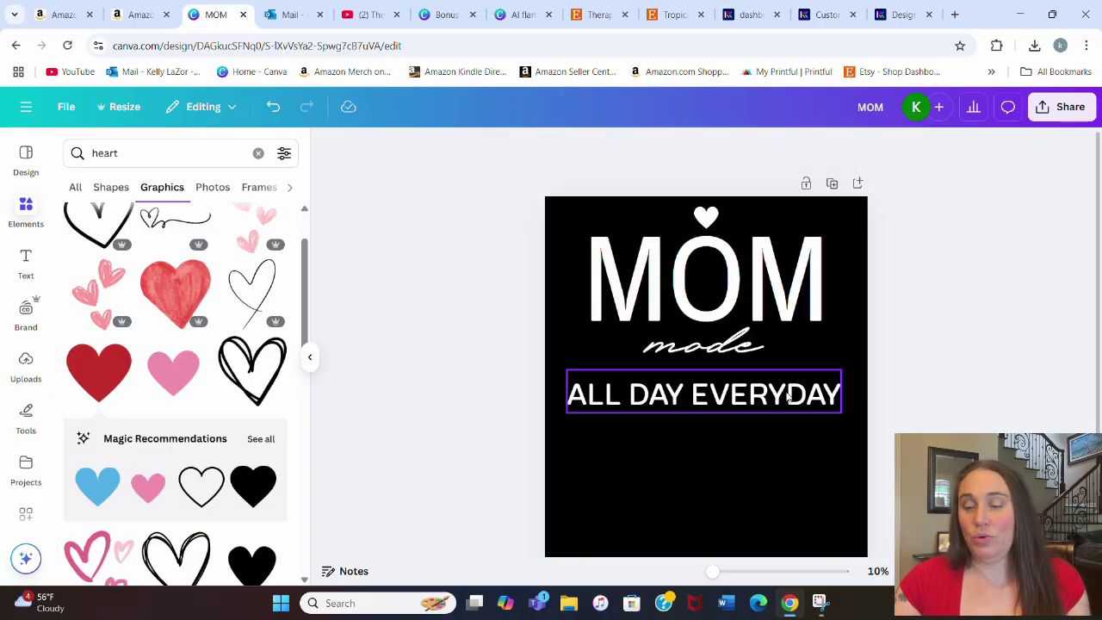
Search elements for 'rec' and add a thin rectangle border to the design.
left_click(169, 152)
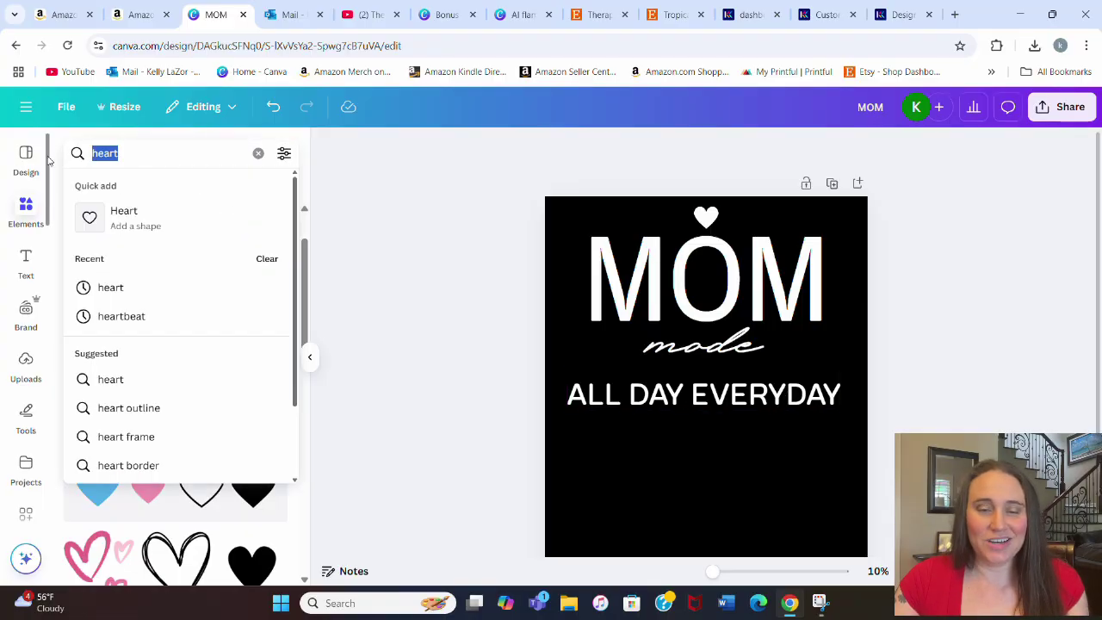
type("b")
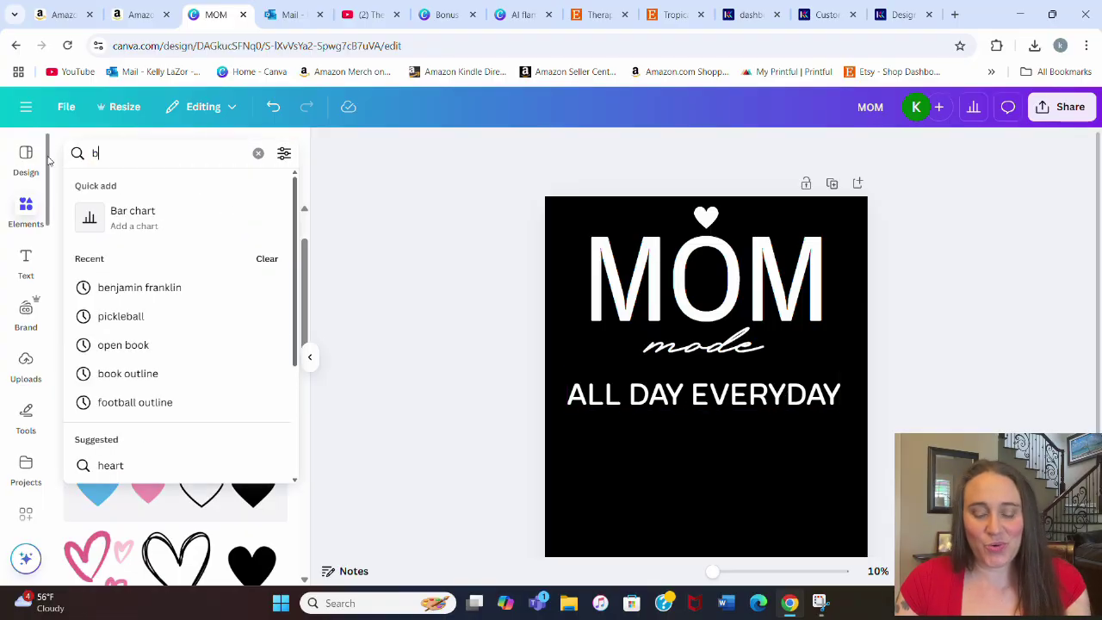
type("o")
key("BackSpace")
key("BackSpace")
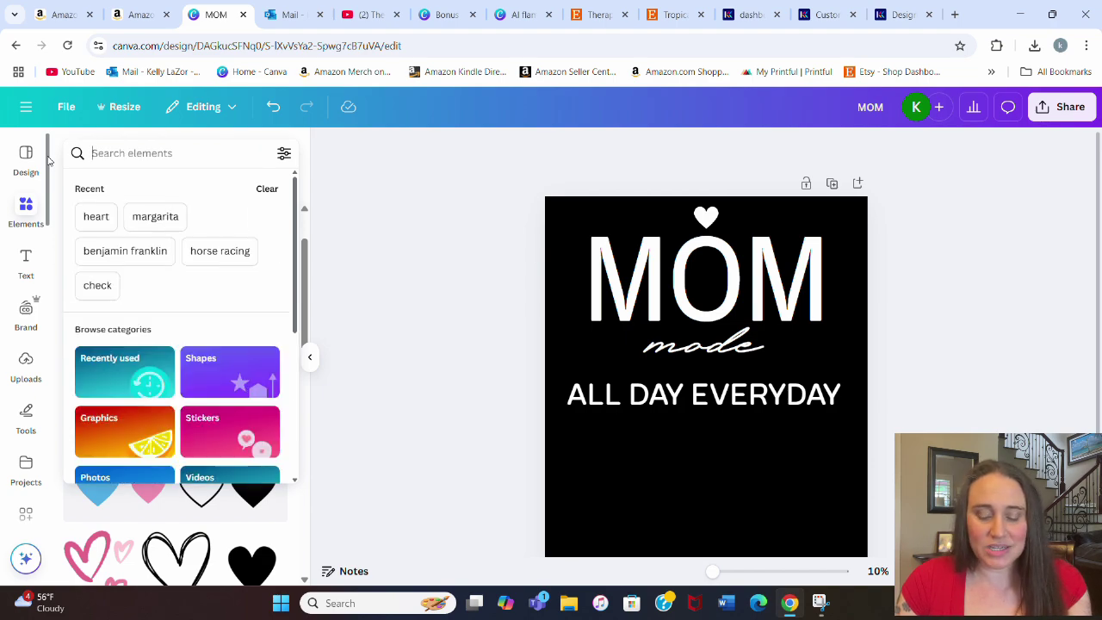
type("rec")
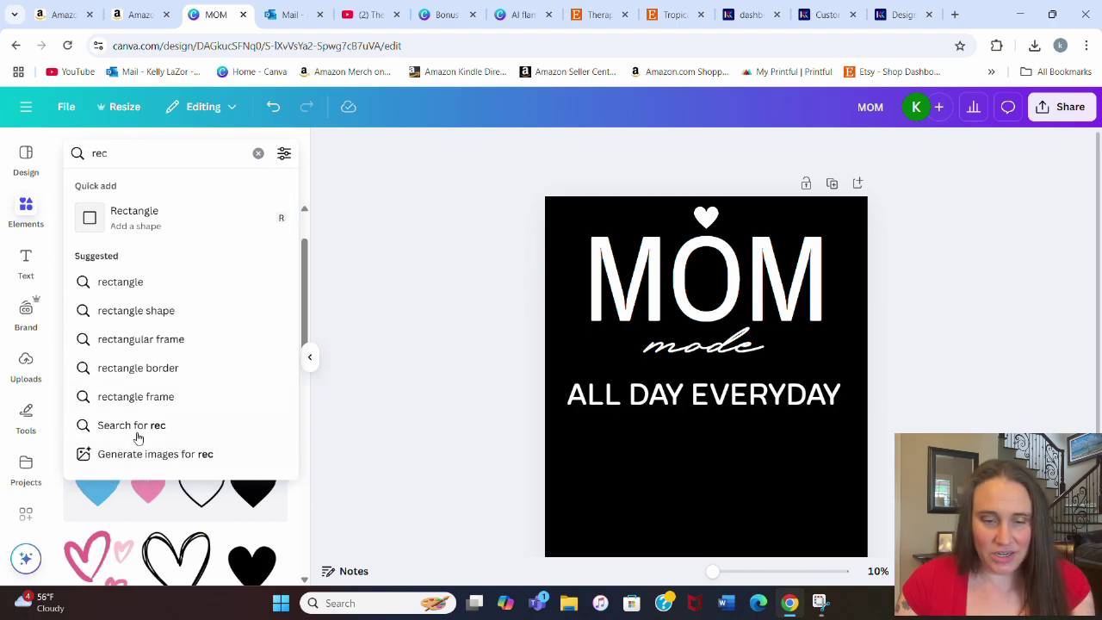
left_click(160, 372)
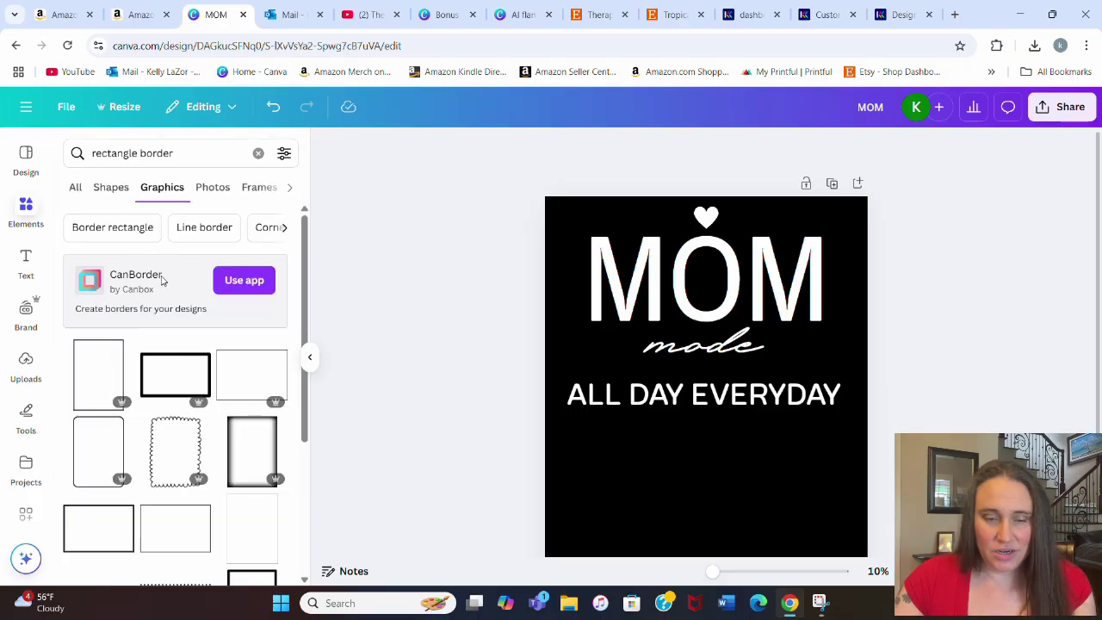
scroll(181, 292, "down", 3)
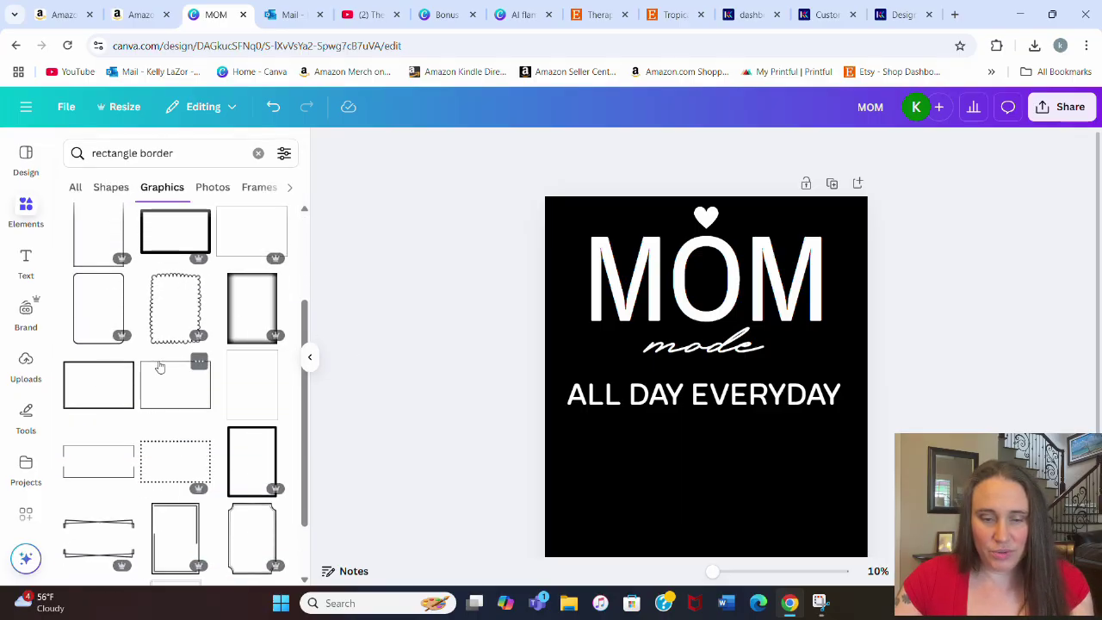
scroll(207, 405, "down", 1)
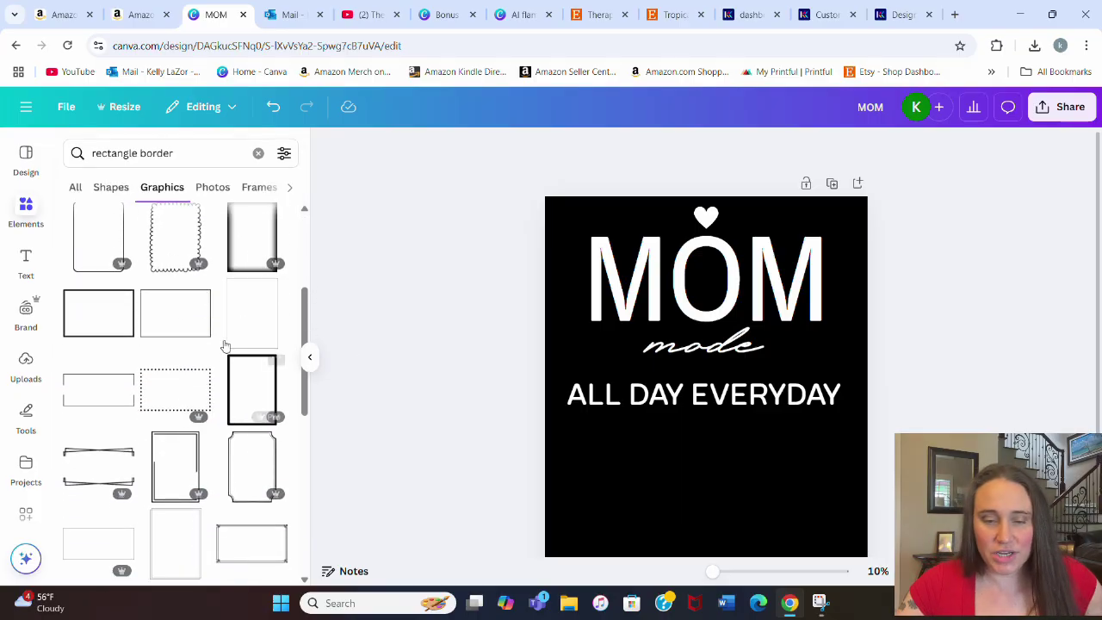
left_click(177, 327)
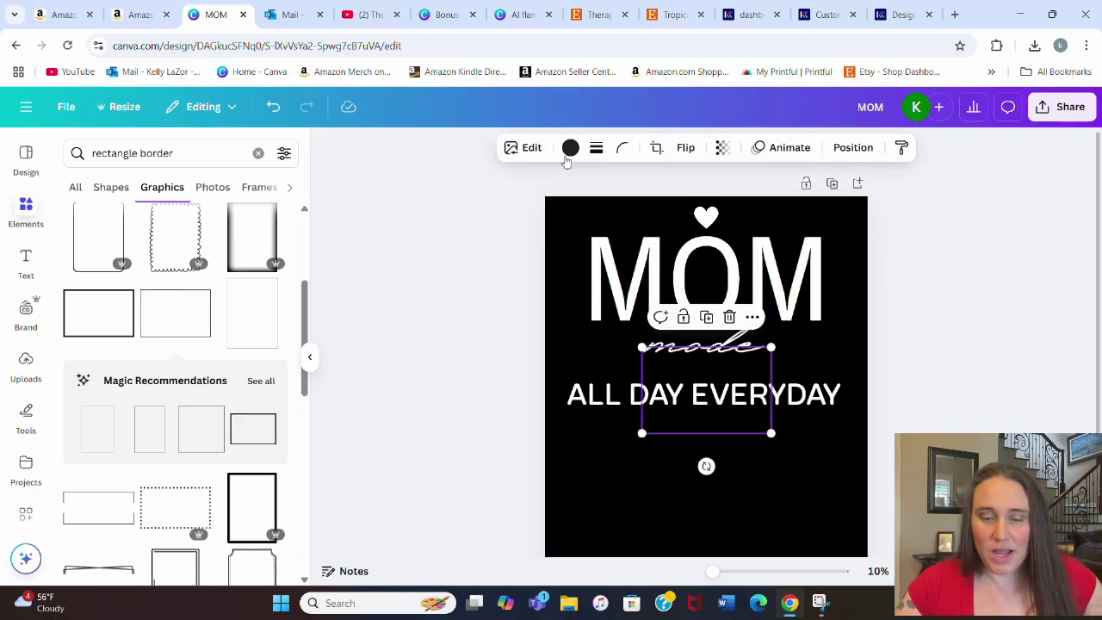
Move and resize the white rectangle border to surround MOM, mode and ALL DAY EVERYDAY.
left_click(569, 148)
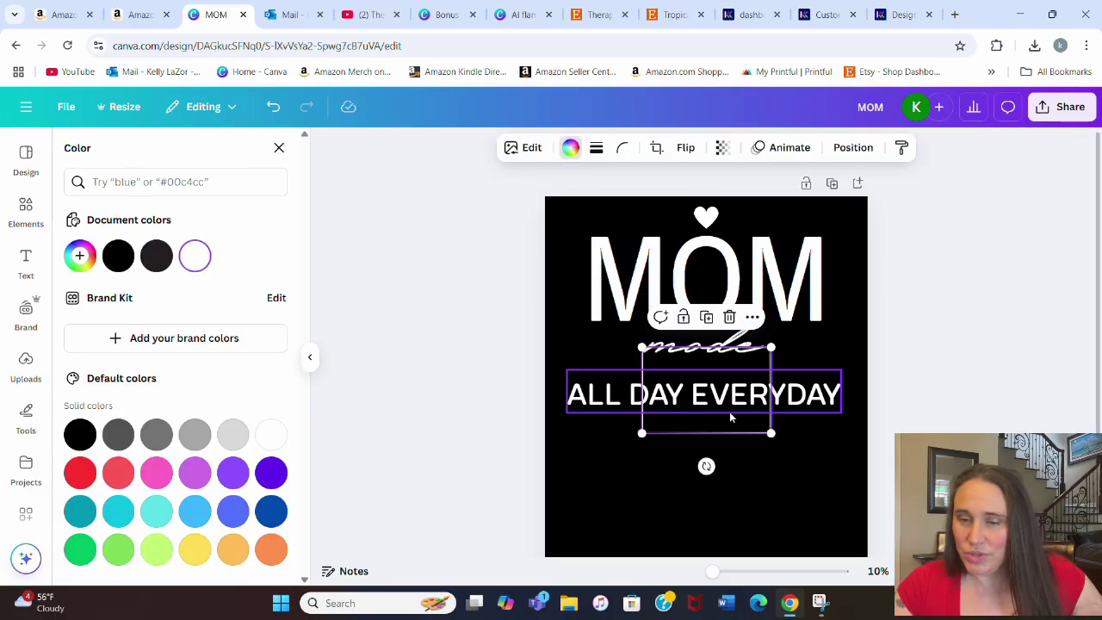
left_click(729, 417)
left_click_drag(711, 428, 629, 292)
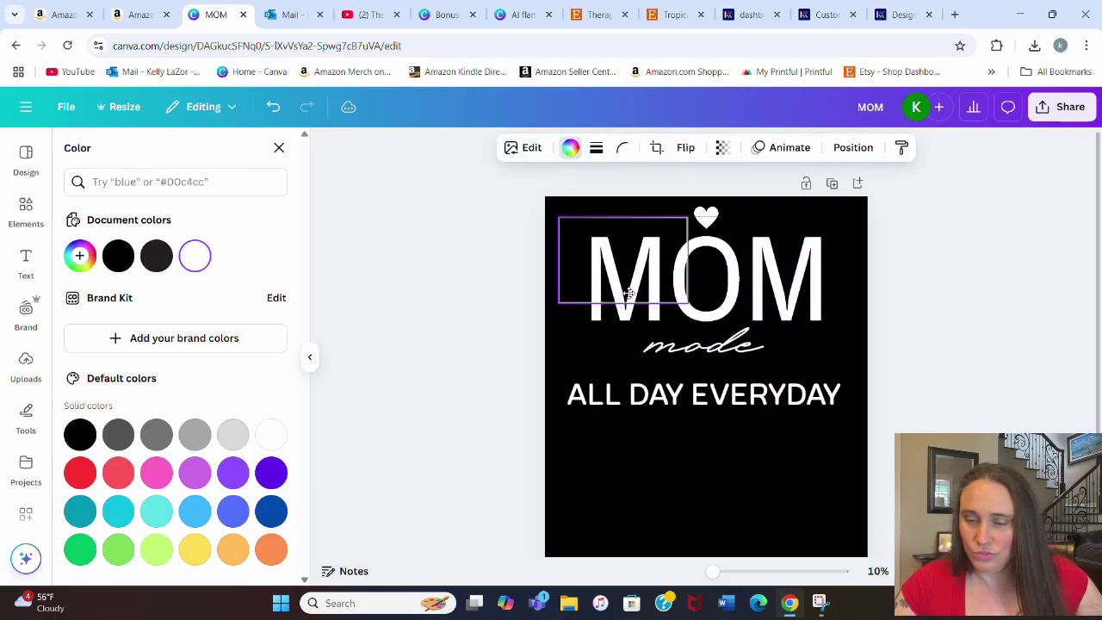
left_click_drag(709, 305, 875, 356)
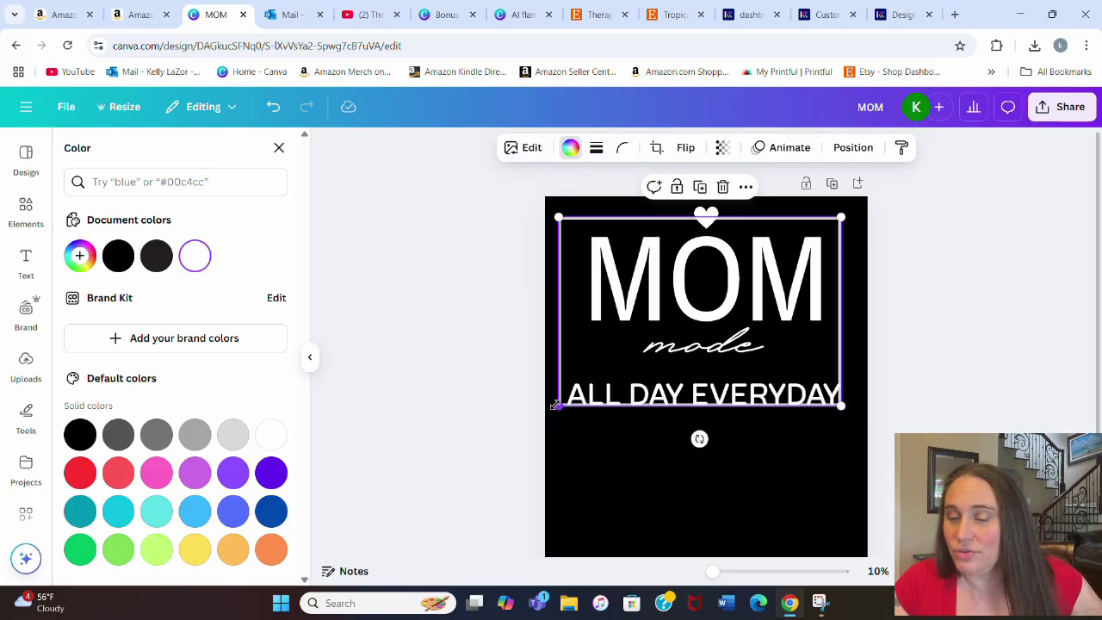
left_click_drag(556, 405, 564, 403)
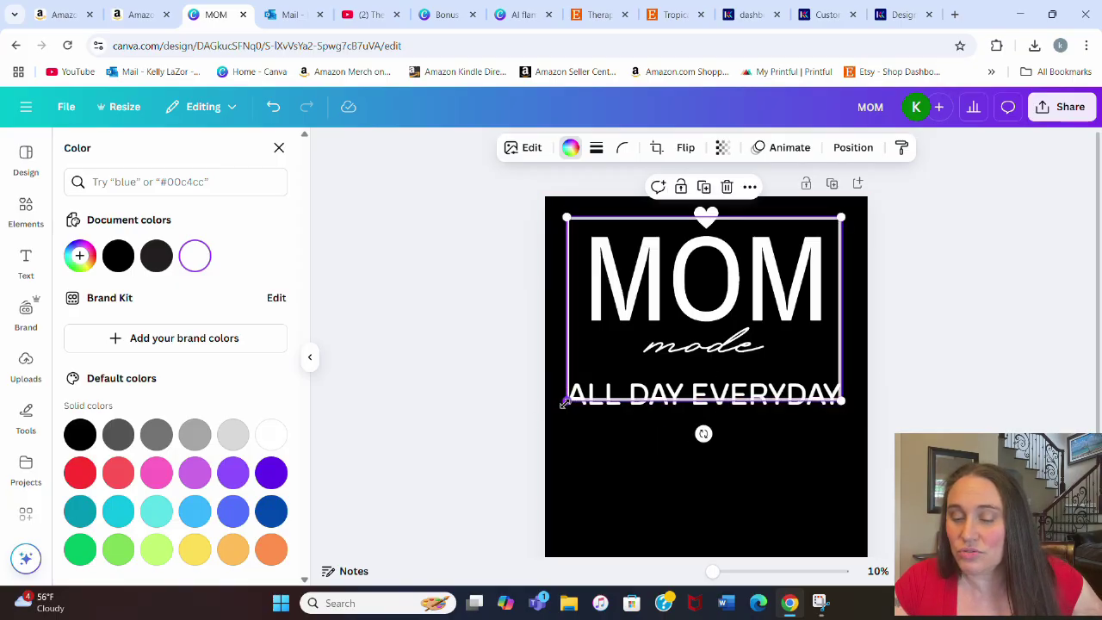
left_click(811, 540)
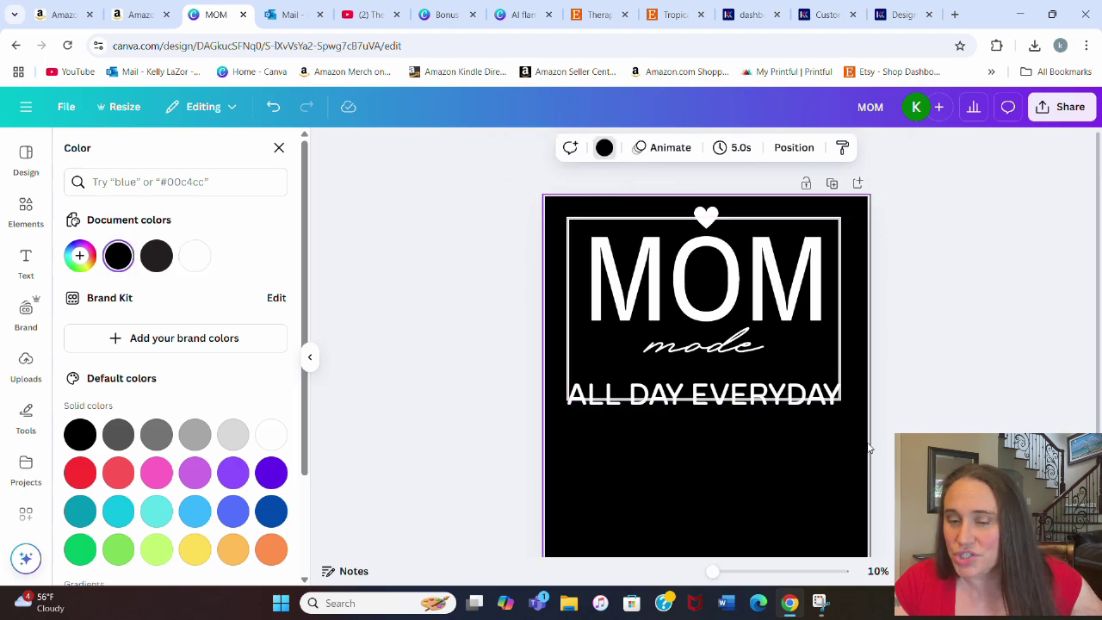
Zoom in on the canvas and select the rectangle border frame.
left_click_drag(714, 572, 732, 572)
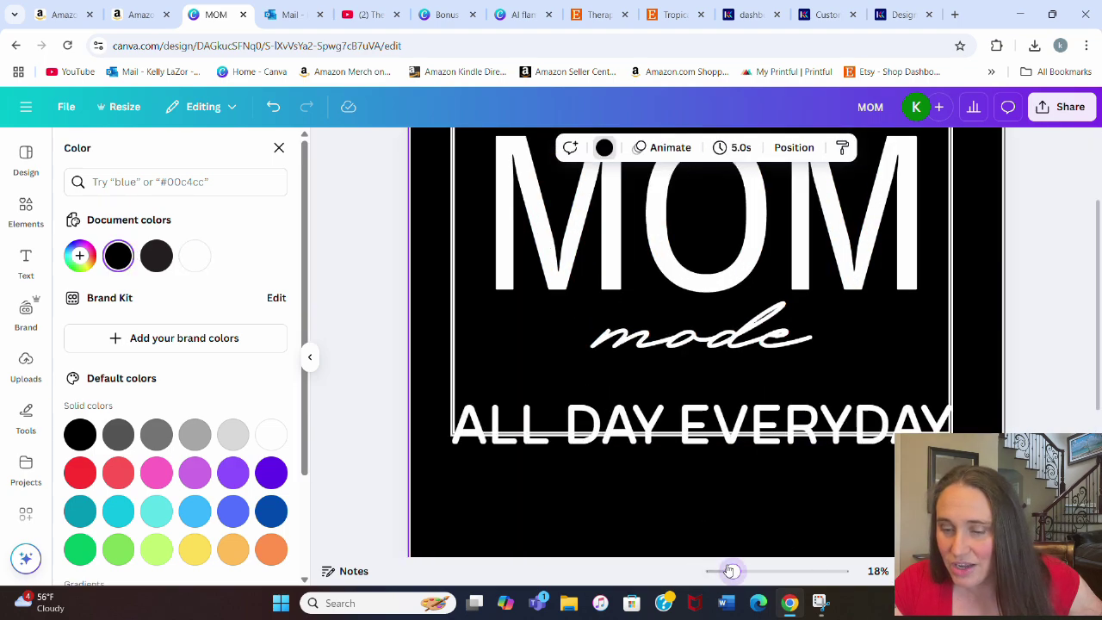
scroll(559, 527, "up", 3)
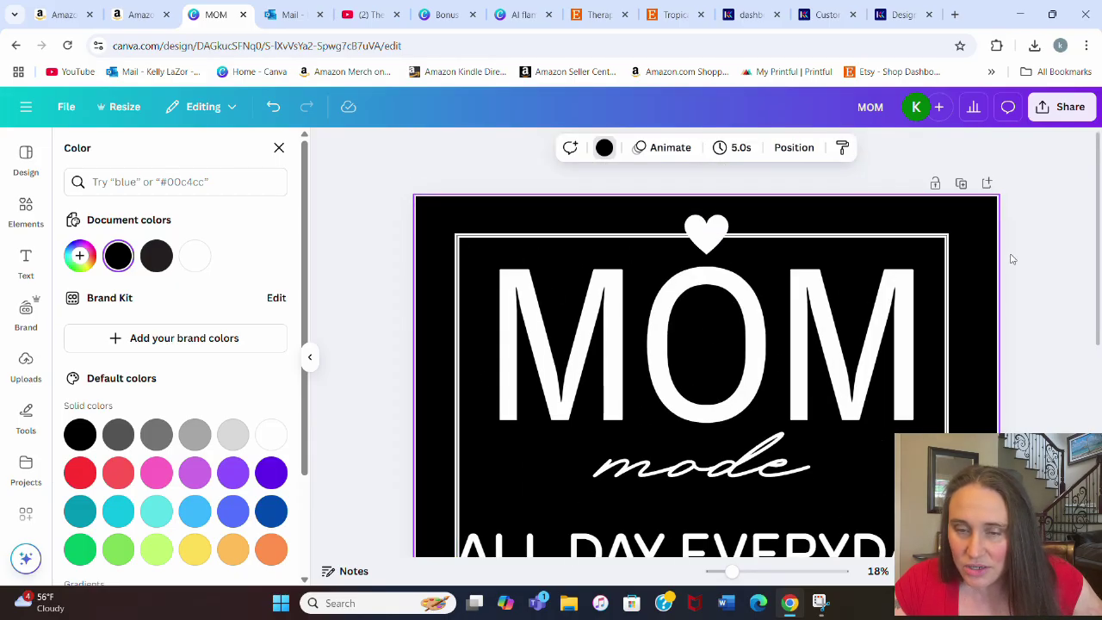
left_click(943, 288)
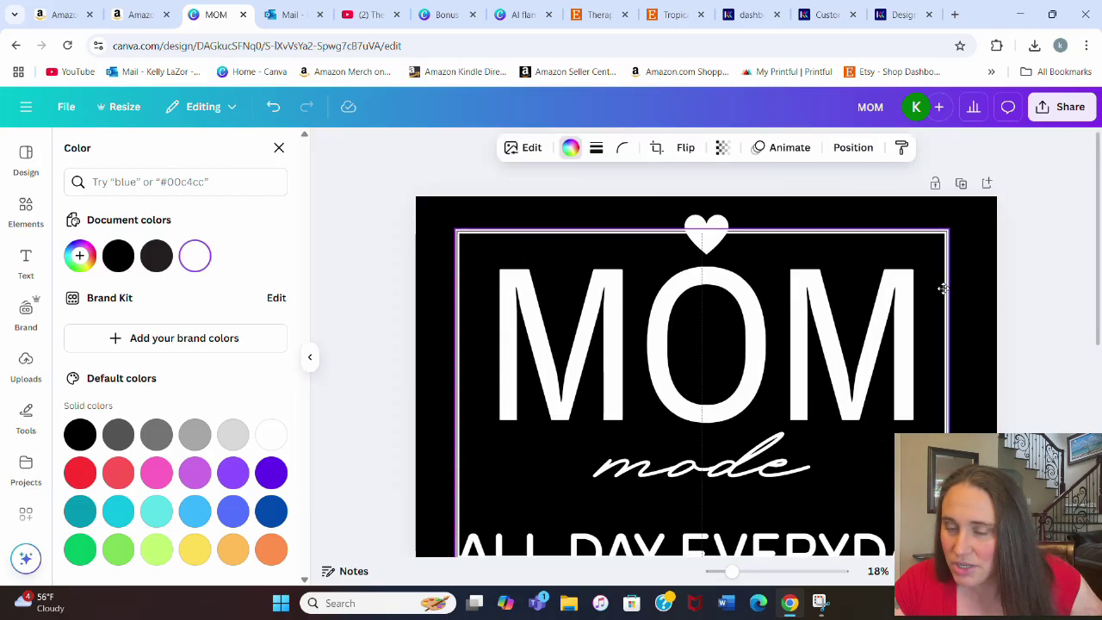
left_click(1052, 308)
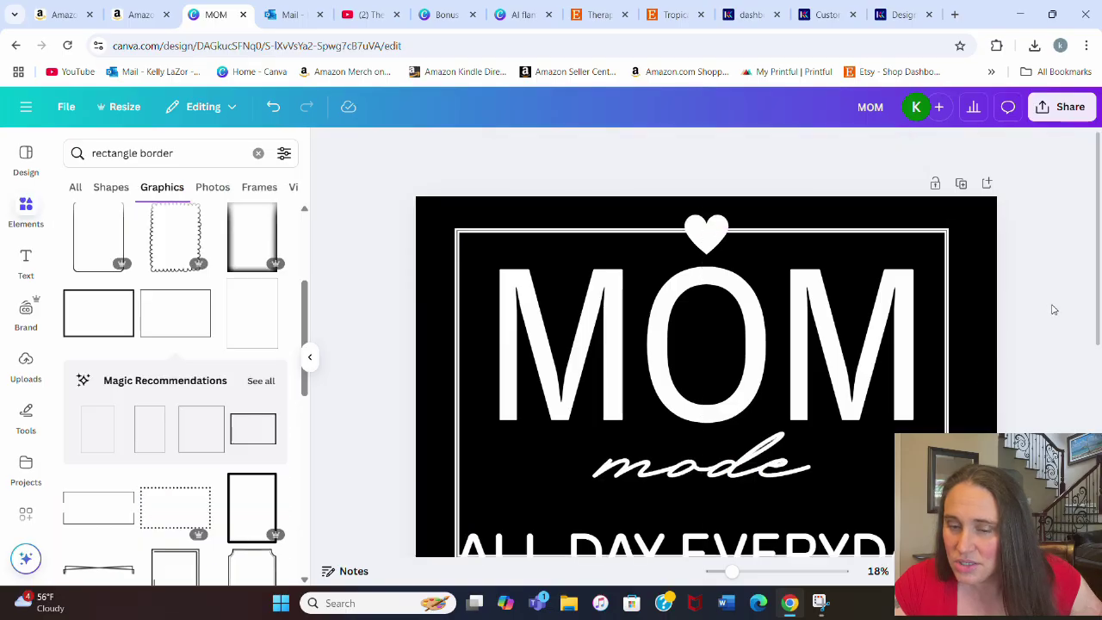
scroll(1052, 308, "down", 2)
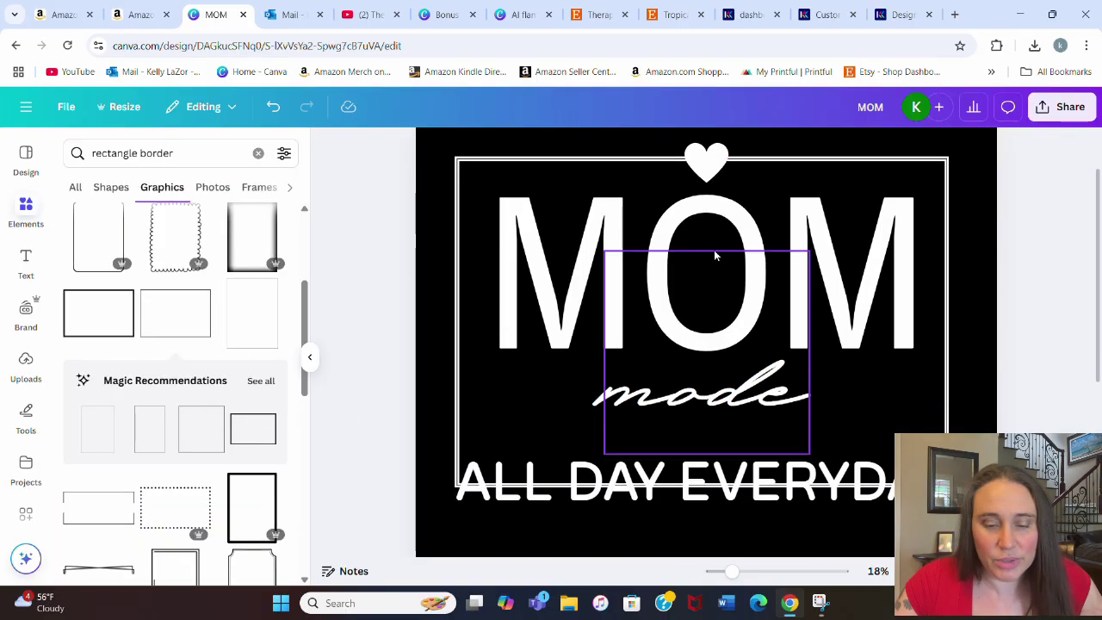
left_click(935, 369)
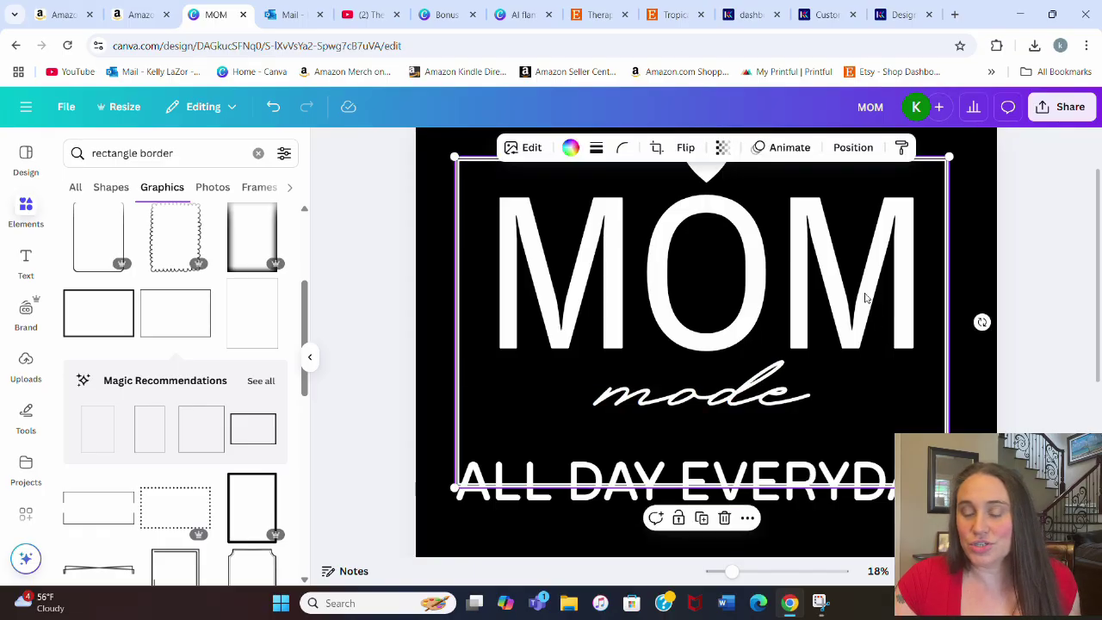
Crop the border's bottom edge up to just below mode.
left_click(658, 151)
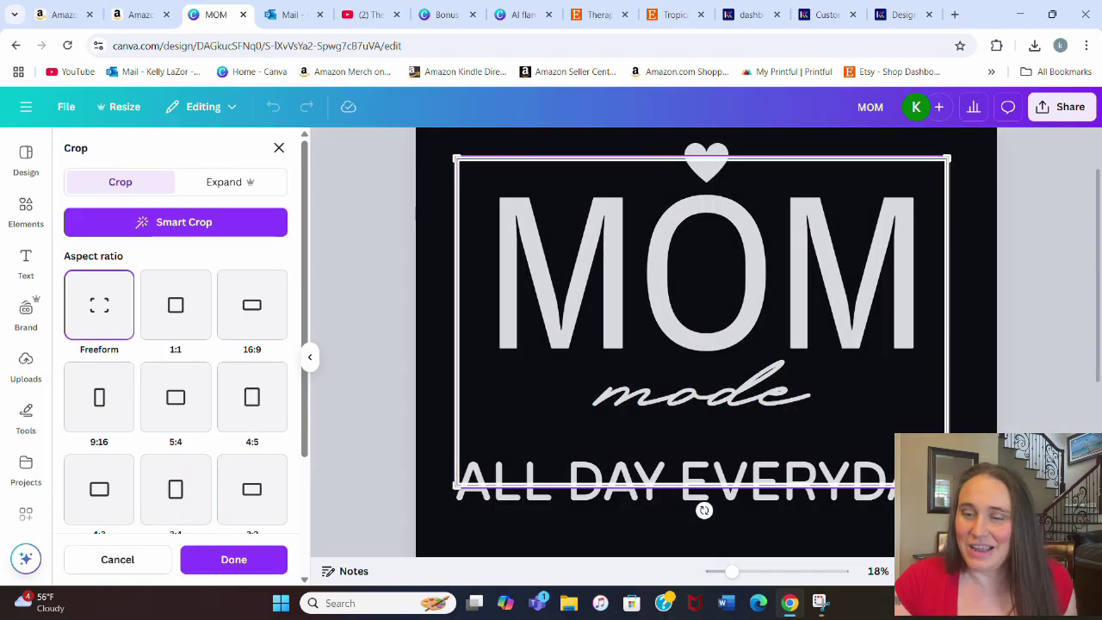
left_click_drag(951, 487, 982, 393)
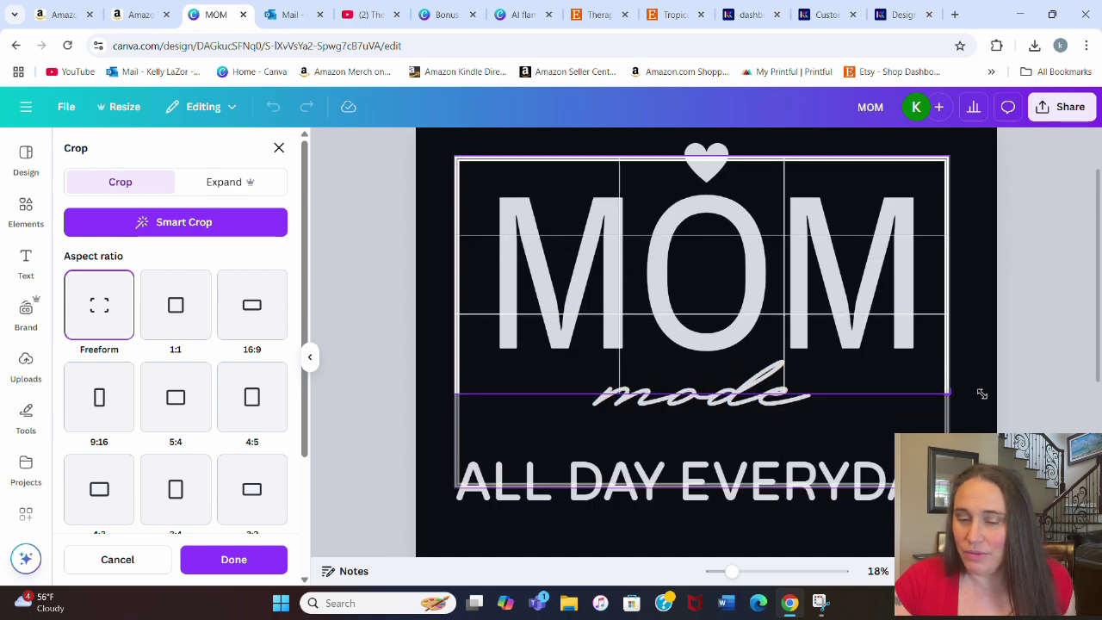
left_click_drag(982, 394, 985, 399)
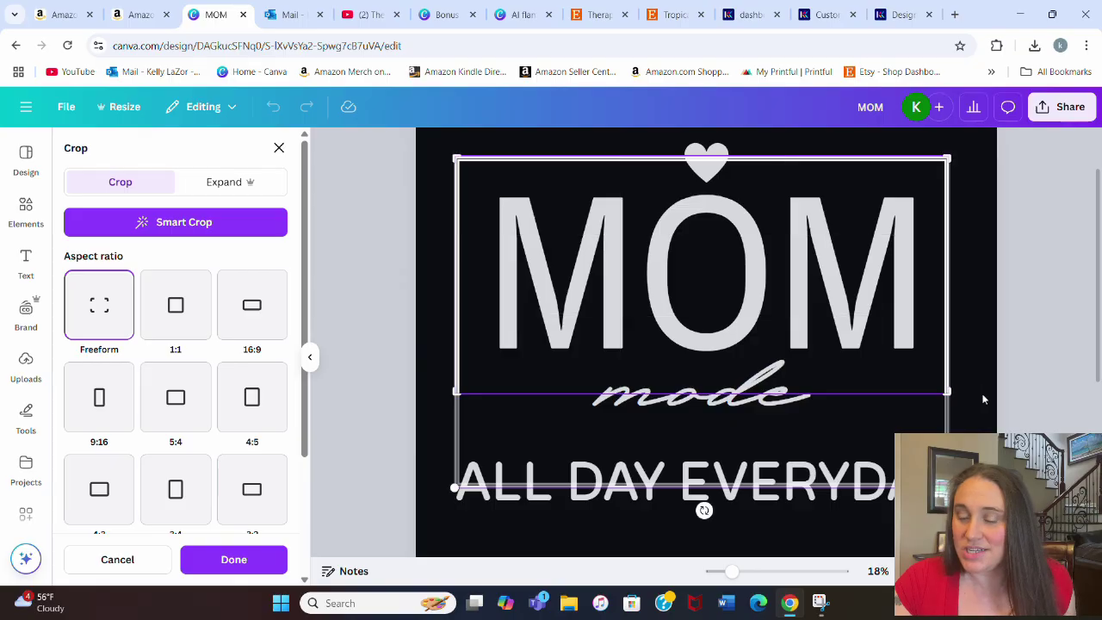
left_click(1050, 380)
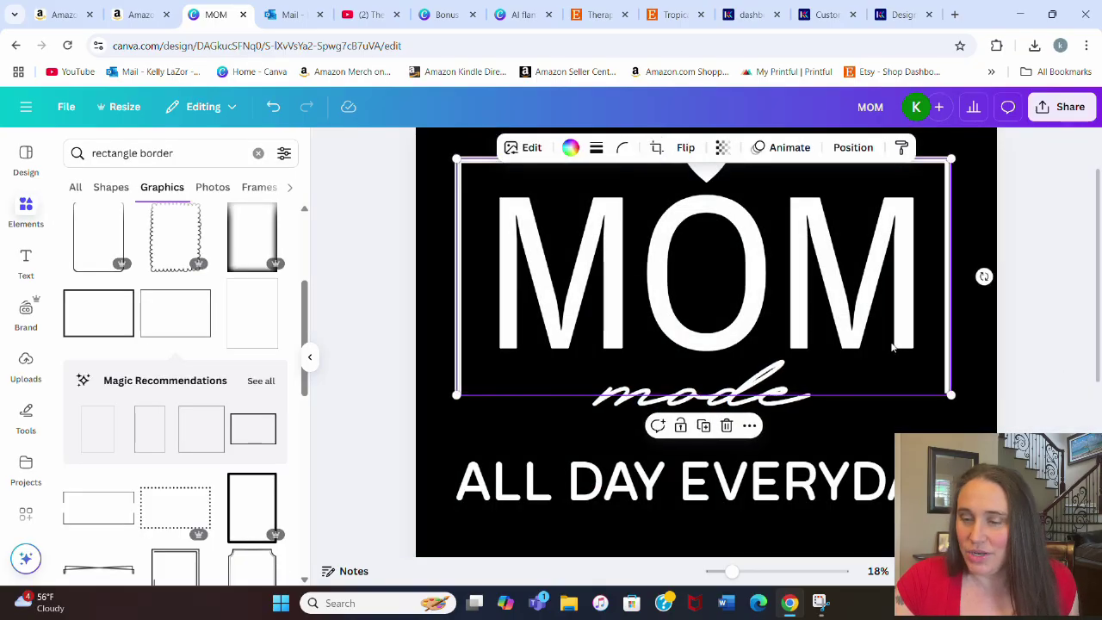
Crop the border down to its left portion, stopping at the heart.
scroll(919, 358, "up", 2)
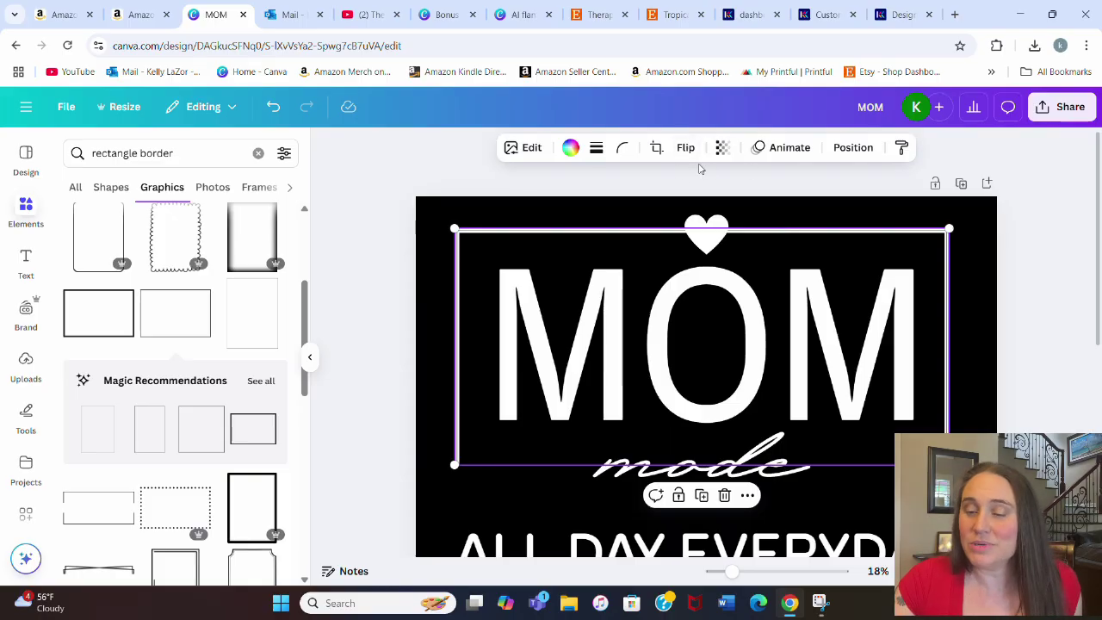
left_click(656, 148)
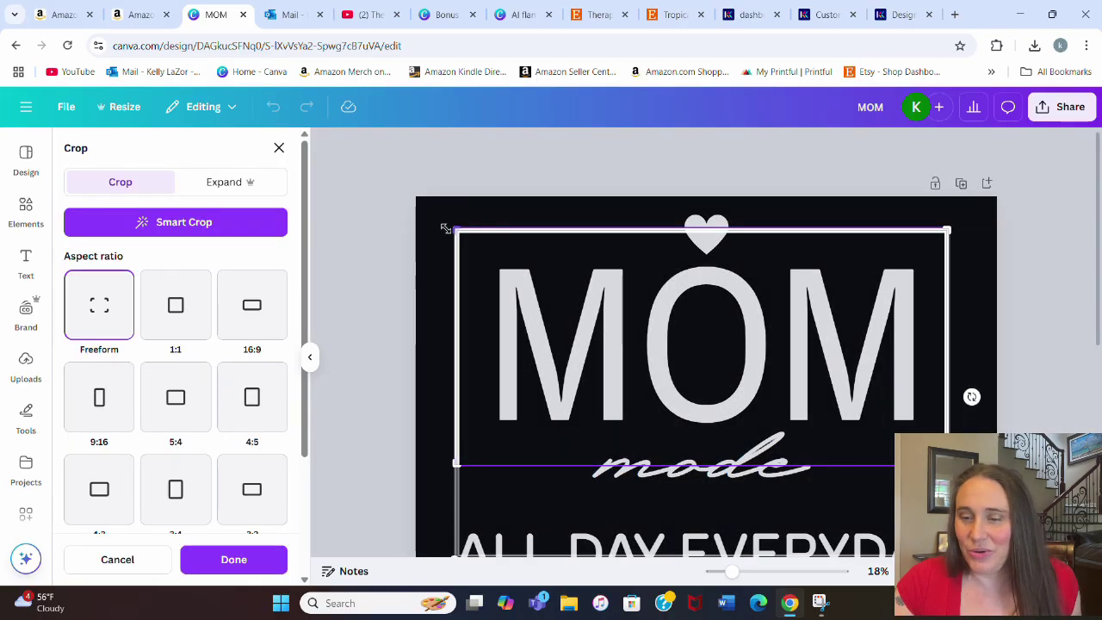
left_click_drag(444, 228, 738, 215)
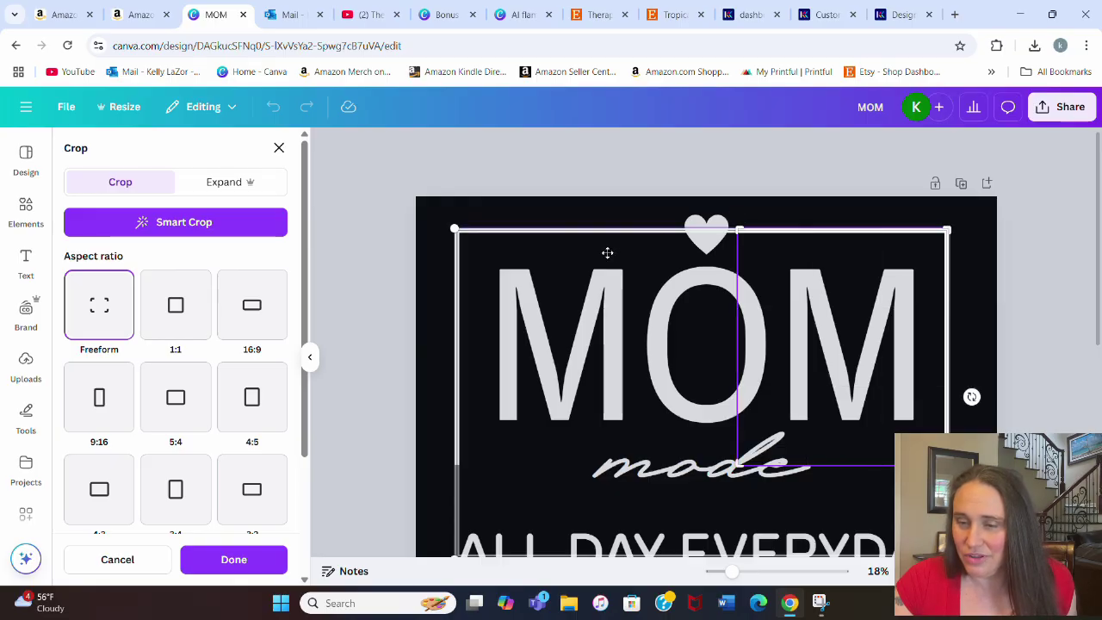
key("Return")
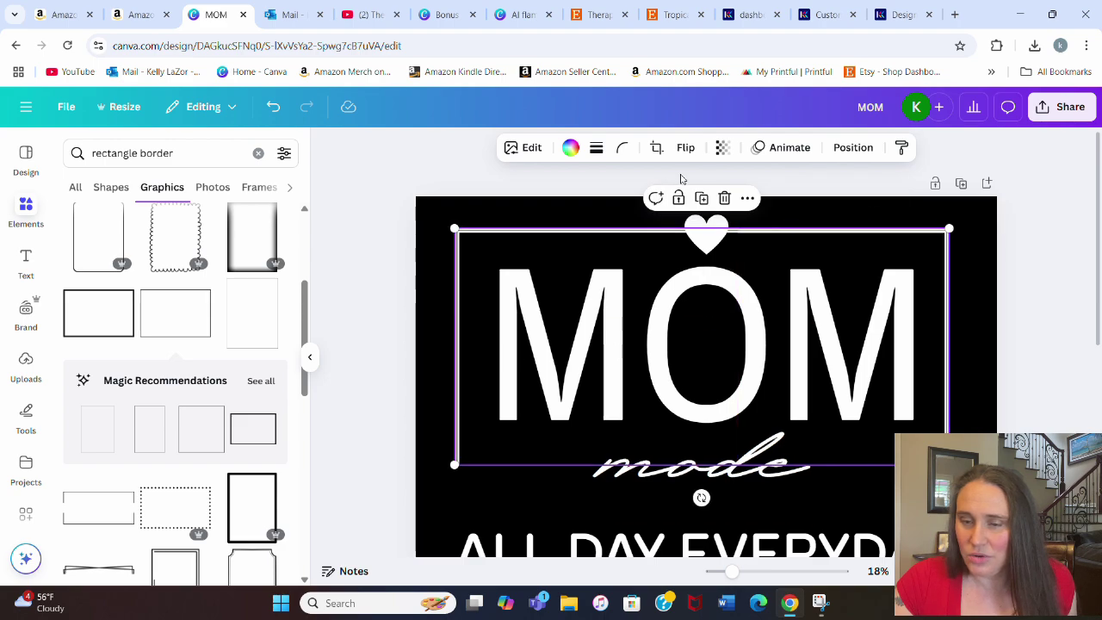
left_click(656, 148)
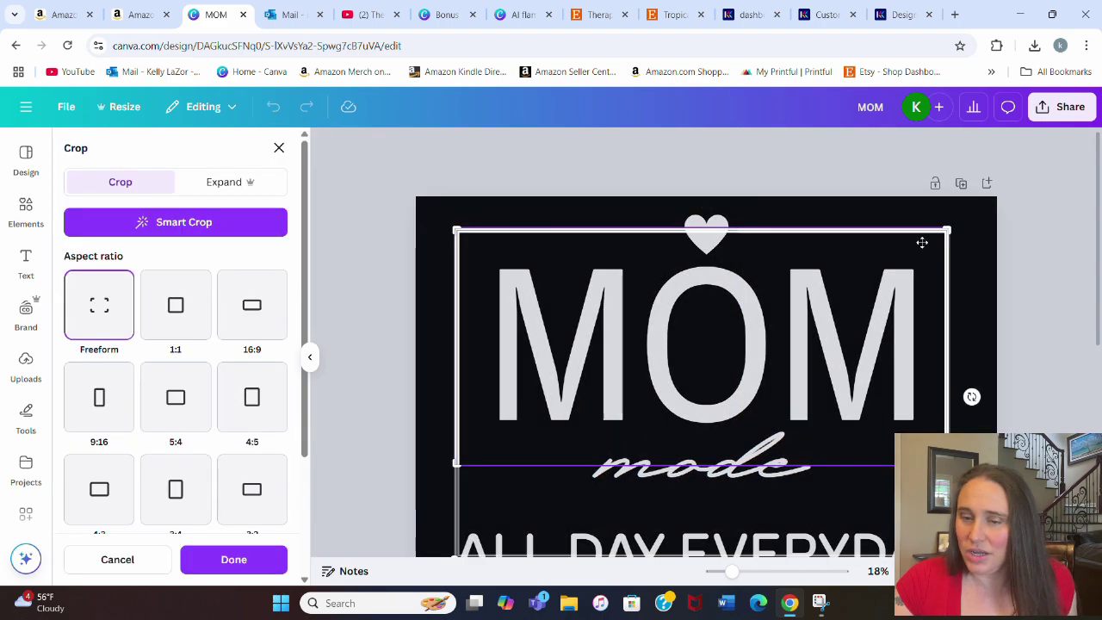
left_click_drag(945, 228, 675, 225)
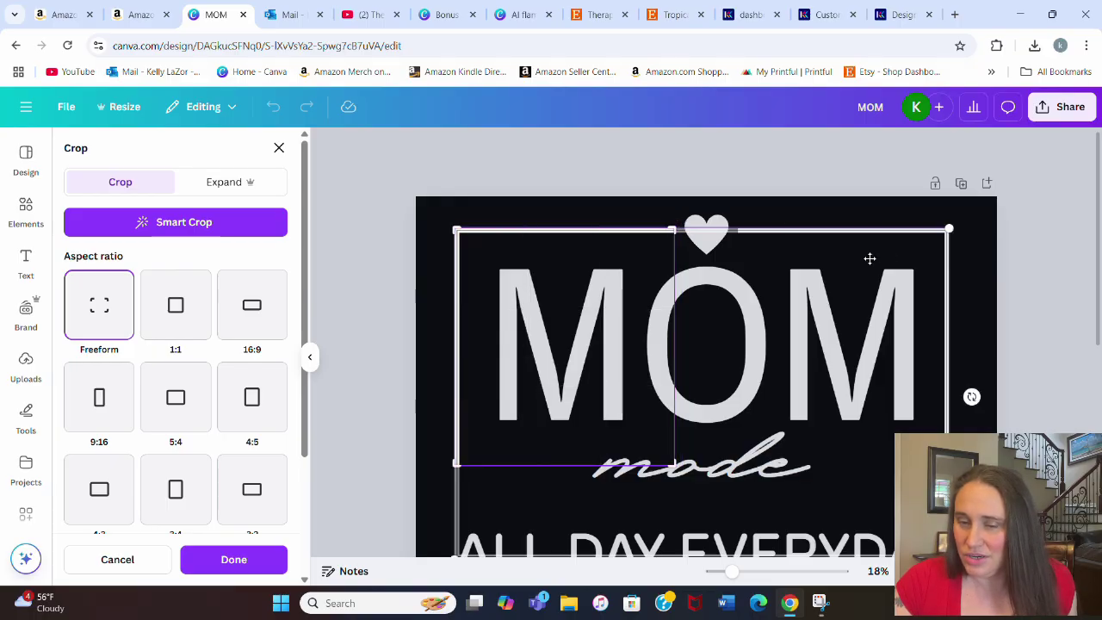
left_click(982, 266)
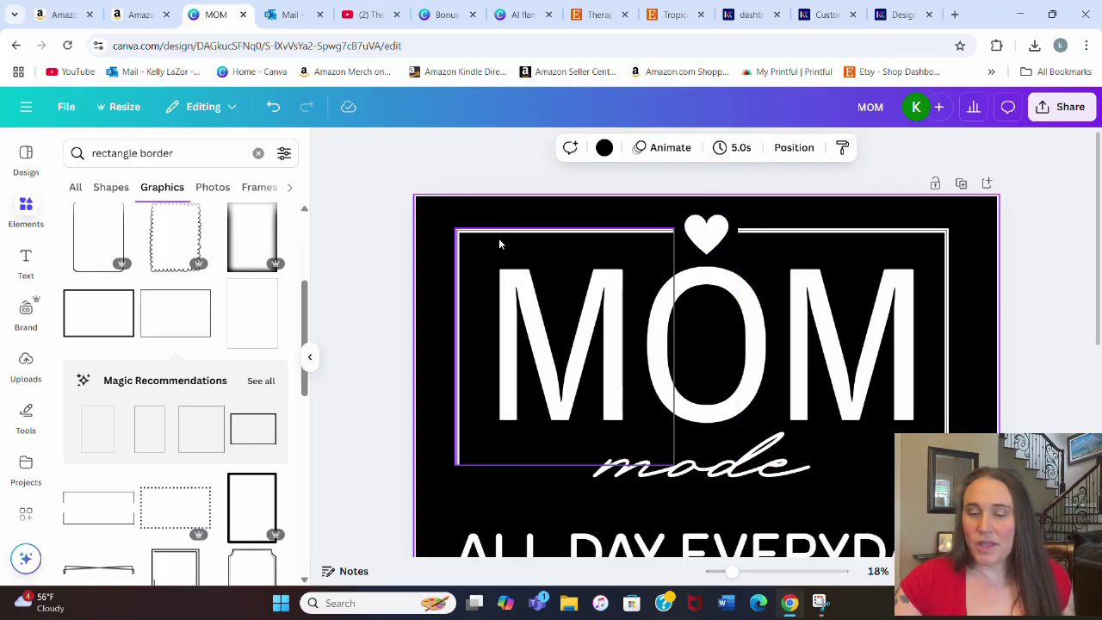
Extend the left border piece's crop down to the ALL DAY line, then move it up.
left_click(499, 244)
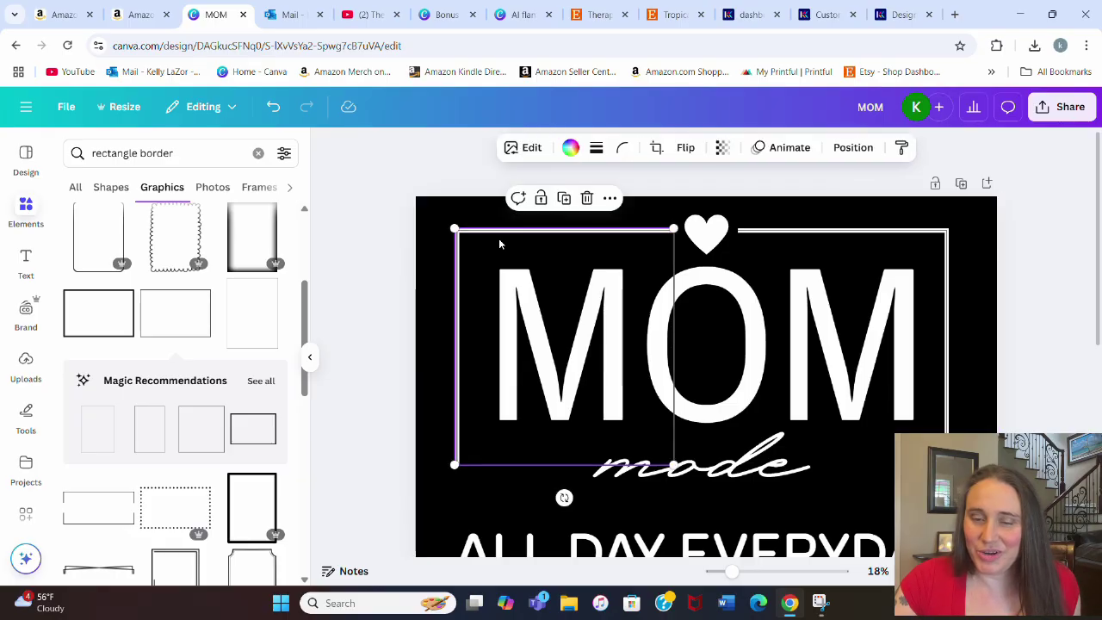
left_click_drag(499, 244, 498, 249)
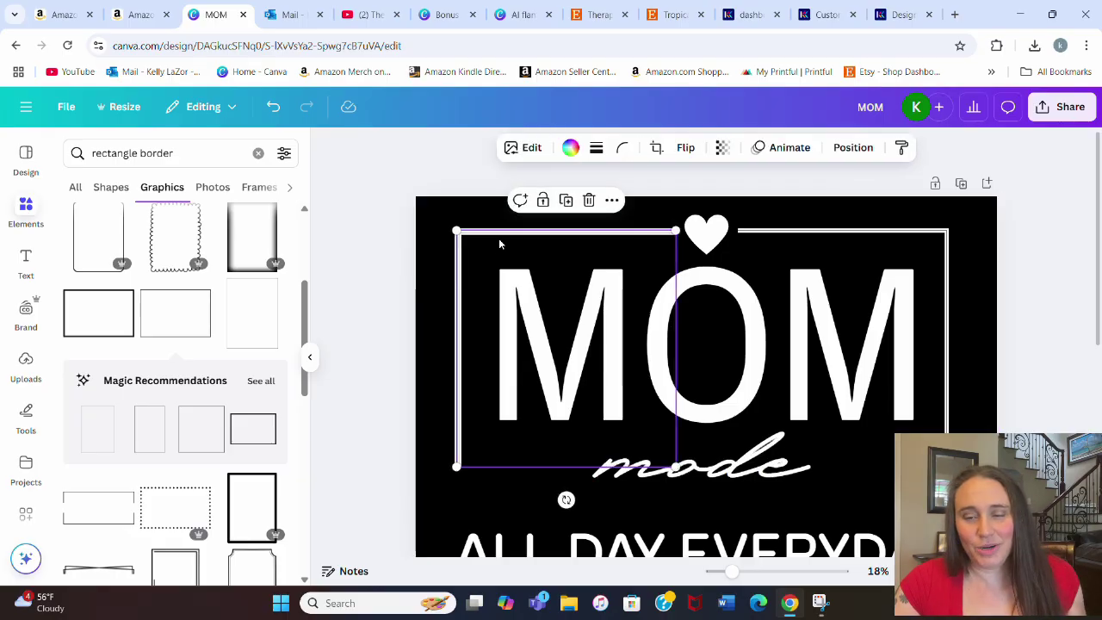
left_click(656, 147)
scroll(659, 214, "down", 2)
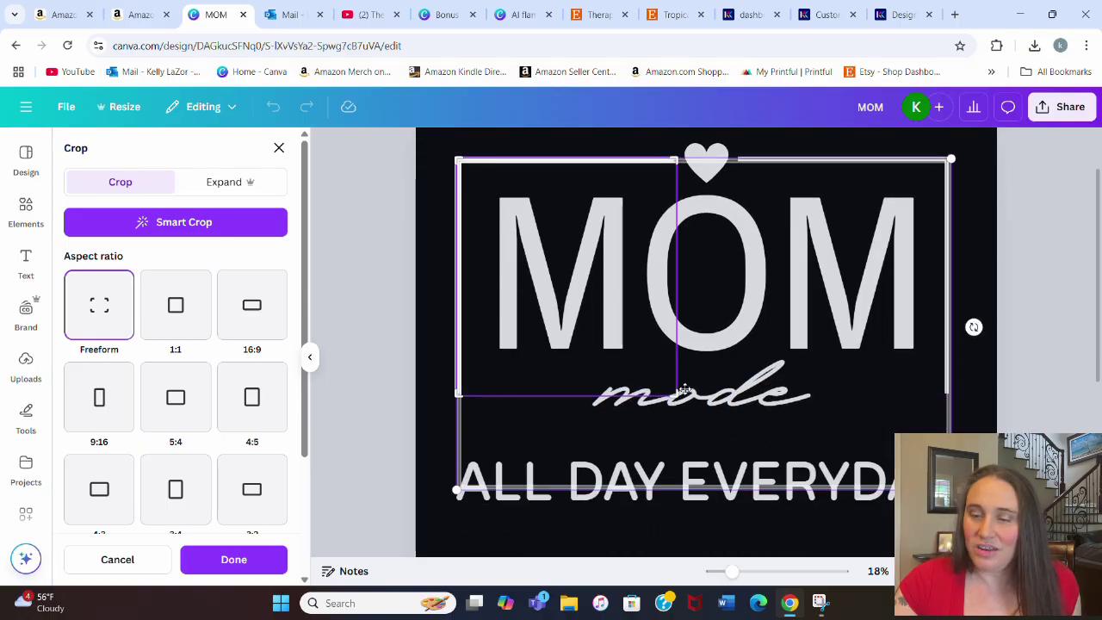
left_click_drag(678, 397, 580, 535)
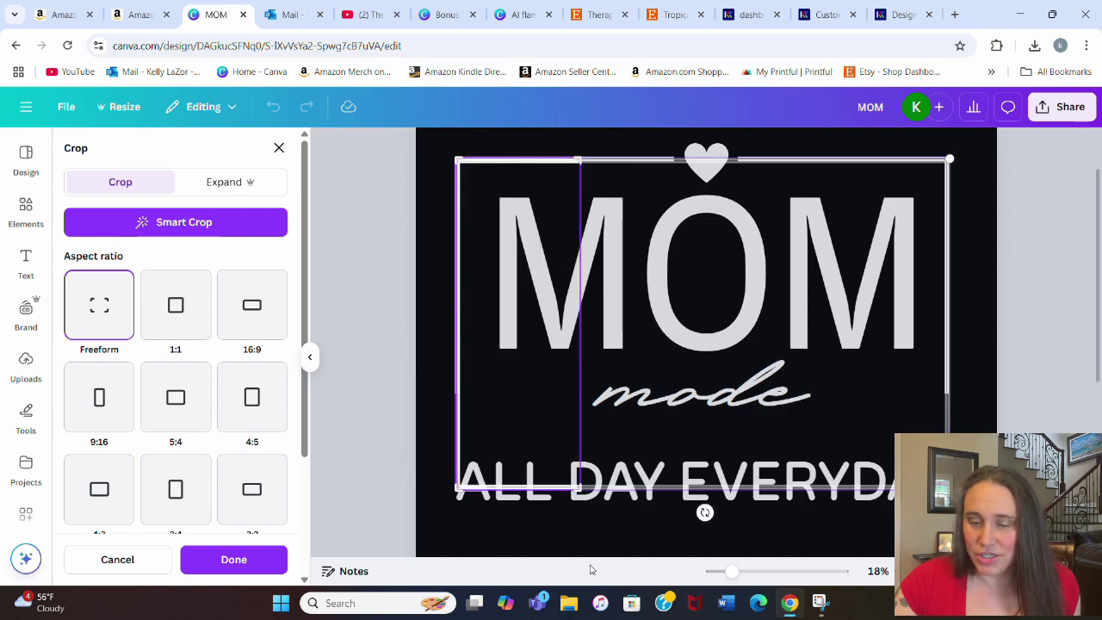
left_click(228, 559)
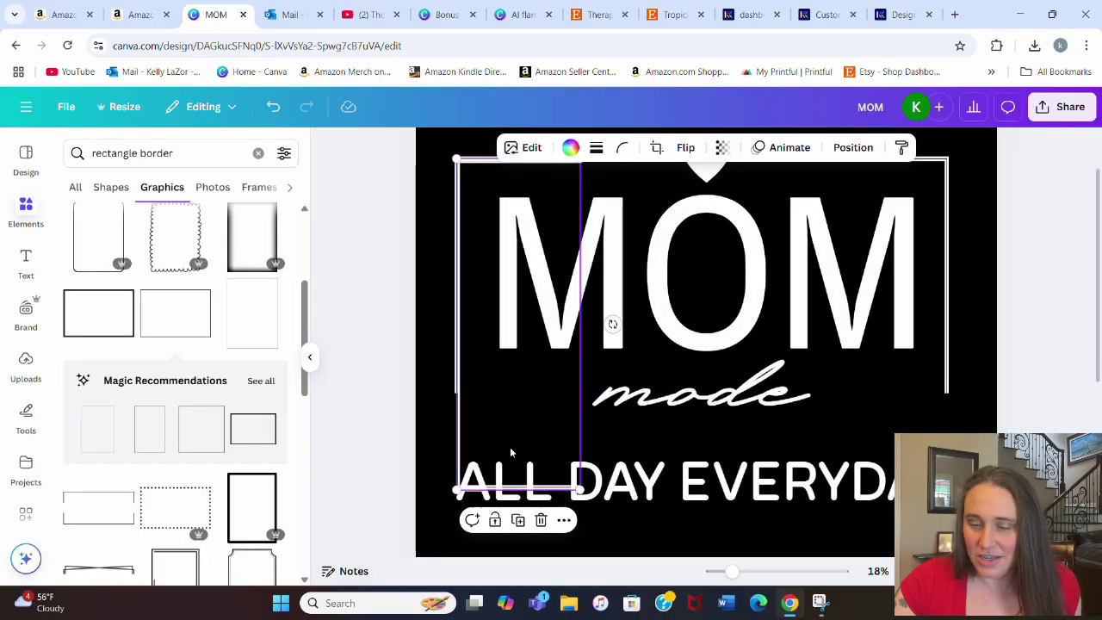
left_click_drag(510, 451, 510, 345)
Shorten the left piece from the top and align it with the frame's top-left corner.
scroll(713, 129, "up", 1)
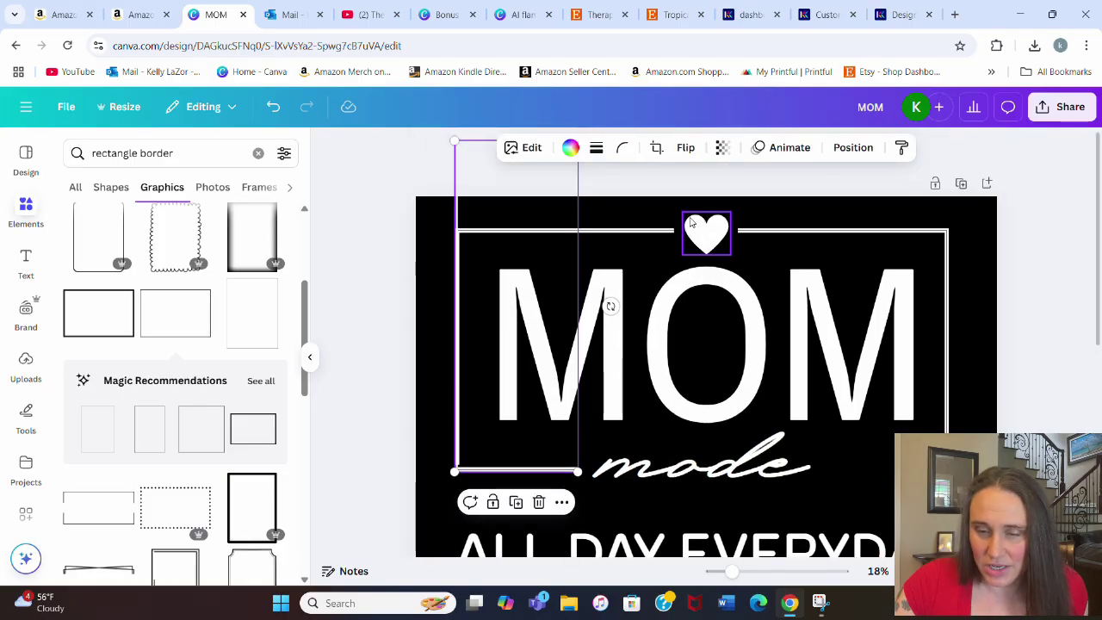
left_click(656, 147)
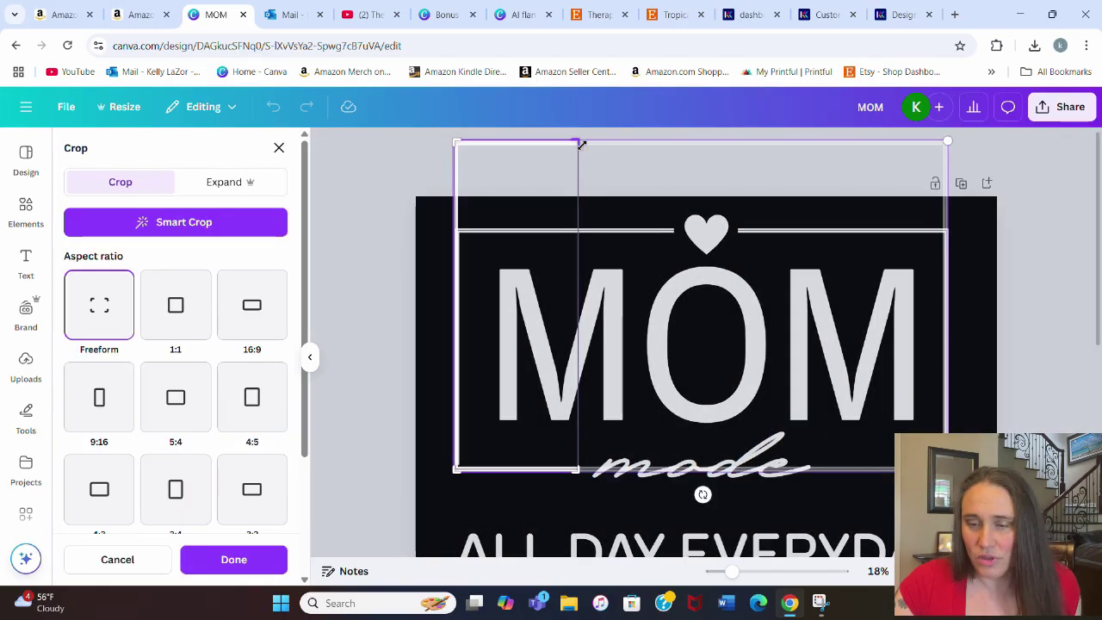
left_click_drag(578, 145, 588, 238)
key("Return")
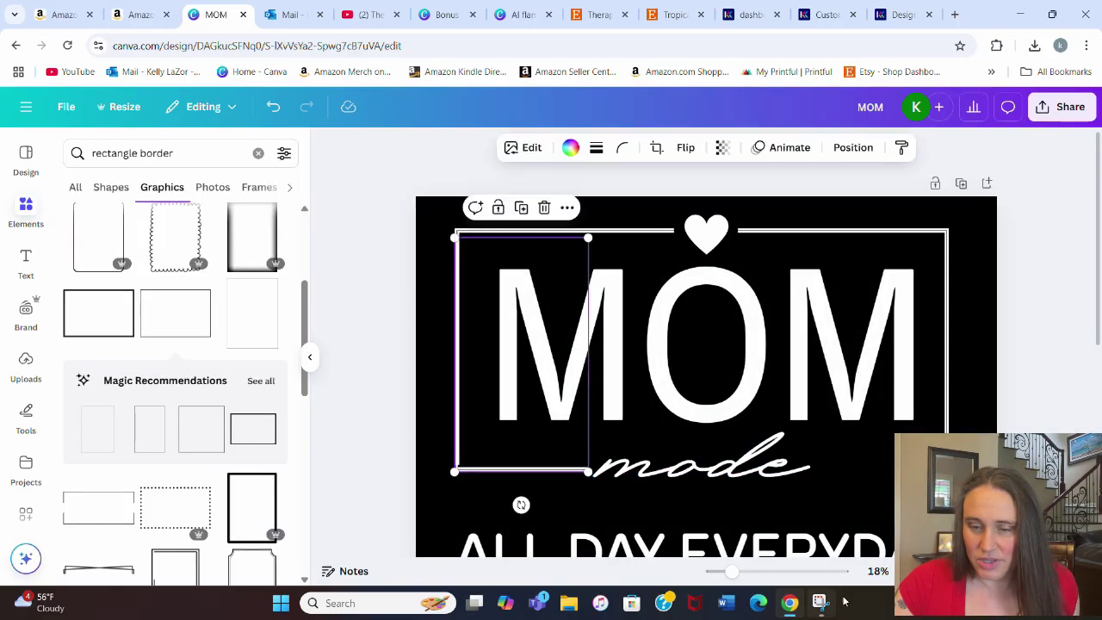
left_click_drag(732, 571, 758, 570)
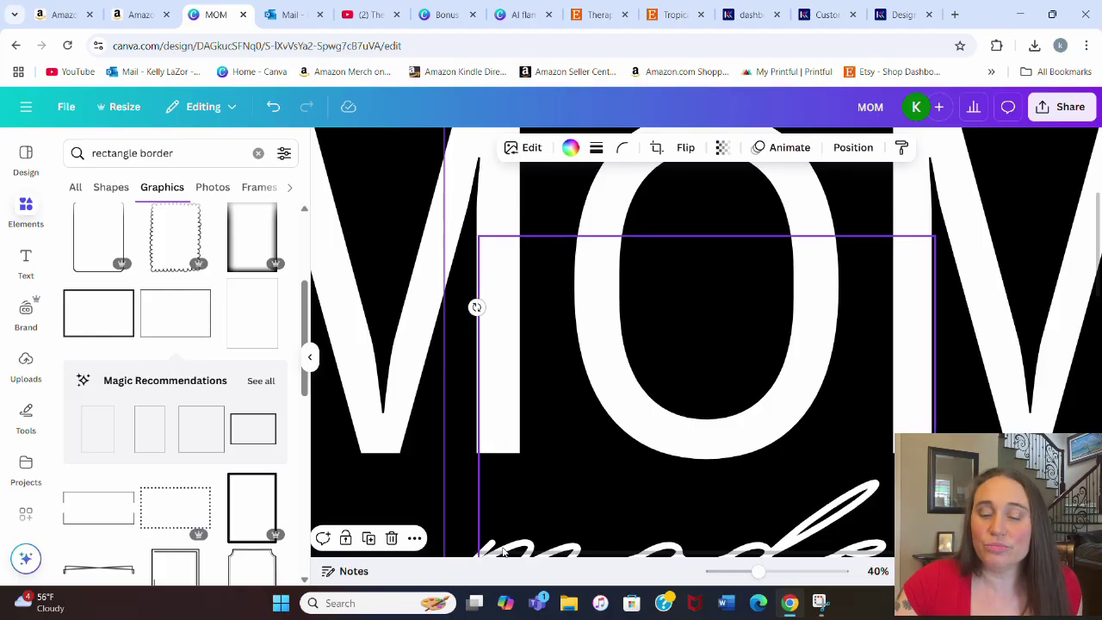
left_click_drag(758, 571, 738, 571)
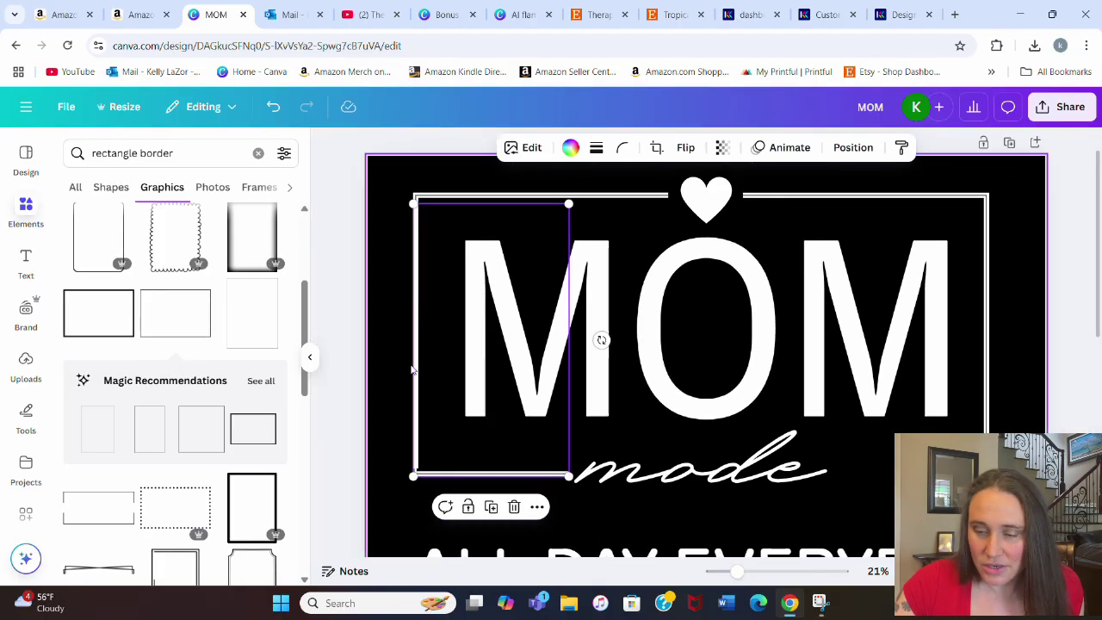
mouse_move(431, 363)
left_mouse_down()
mouse_move(447, 363)
mouse_move(437, 362)
left_mouse_up()
left_click(437, 363)
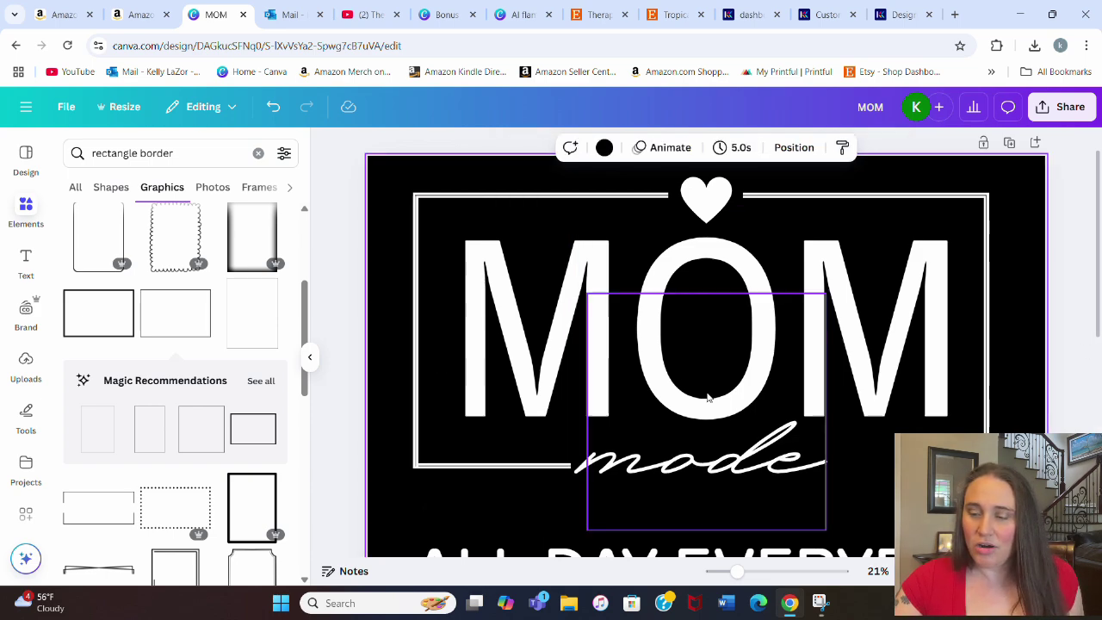
Nudge the right border piece down-right and crop it to just its bottom-right corner.
left_click(975, 215)
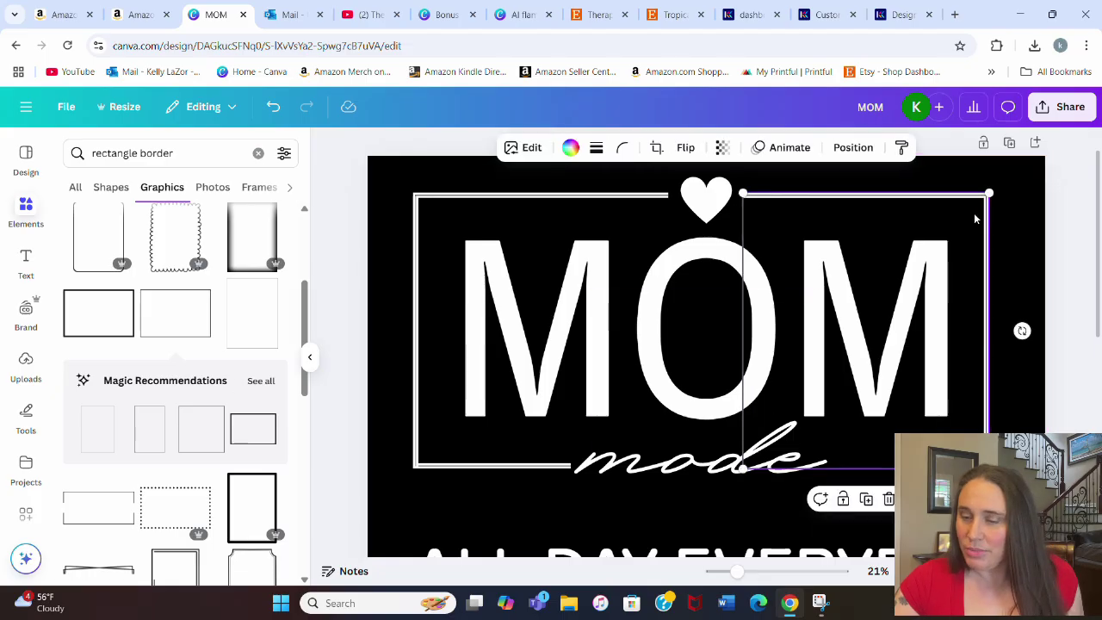
key("shift+Right")
key("shift+Down")
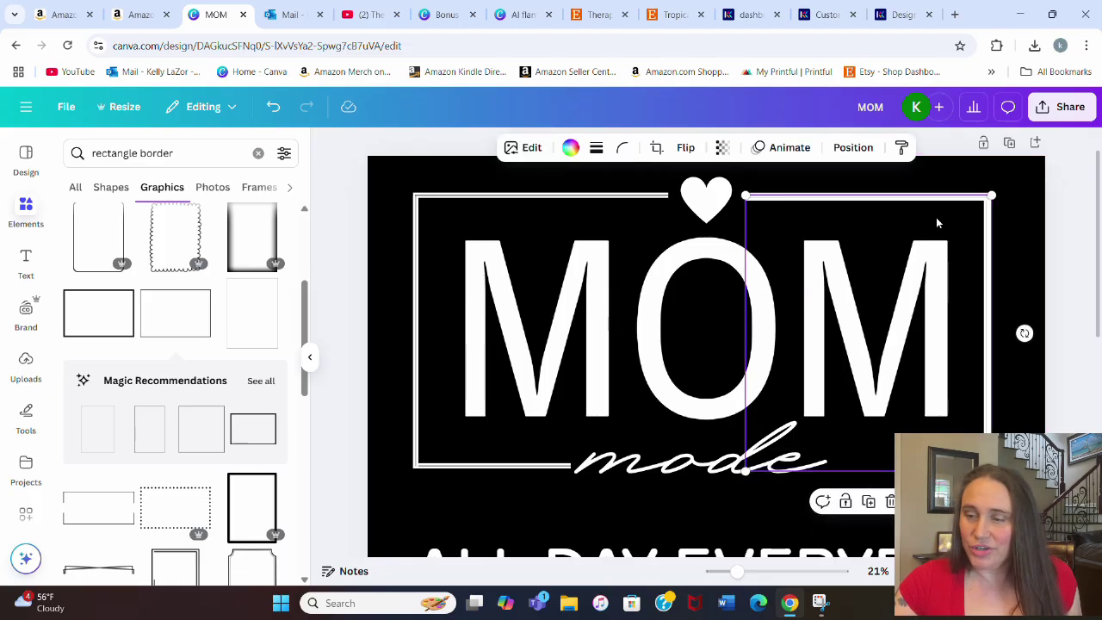
left_click(656, 147)
scroll(967, 359, "down", 3)
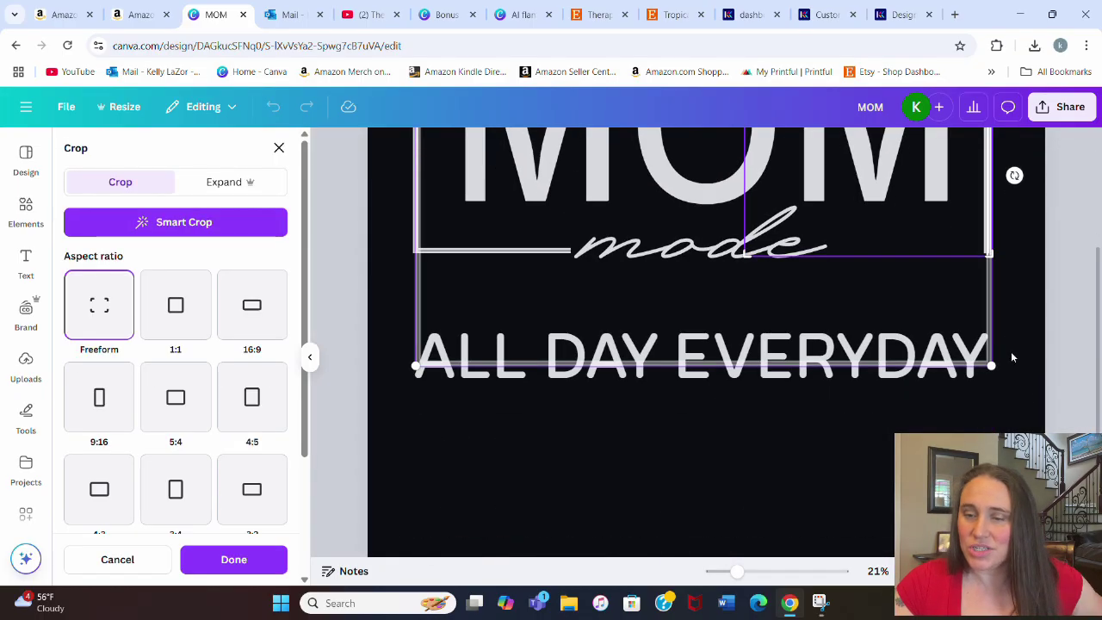
left_click_drag(989, 255, 1014, 410)
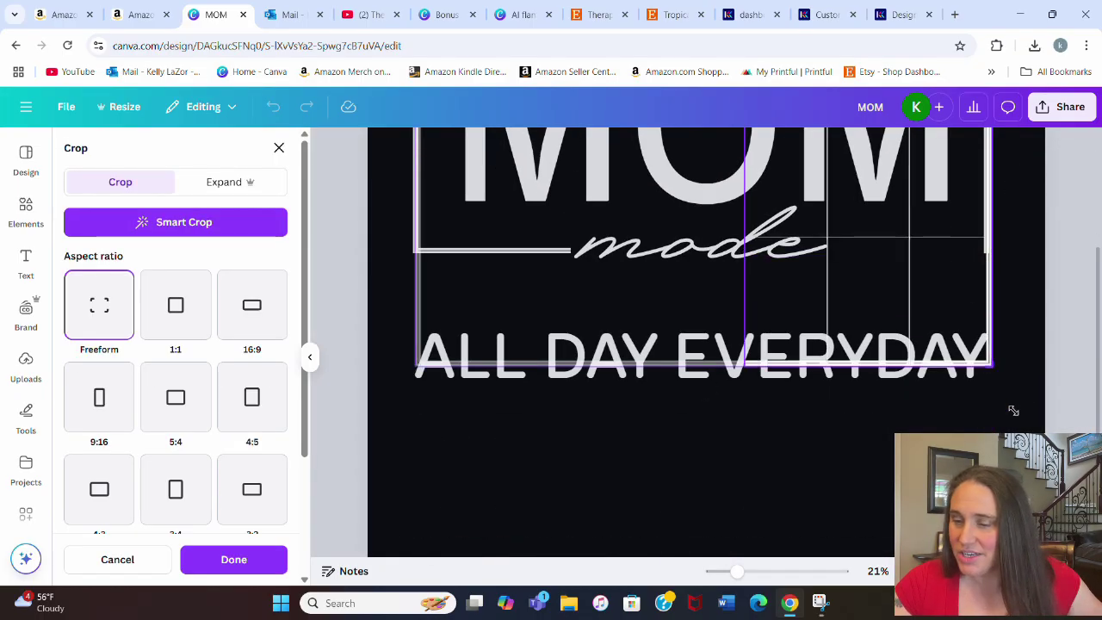
scroll(1019, 395, "up", 4)
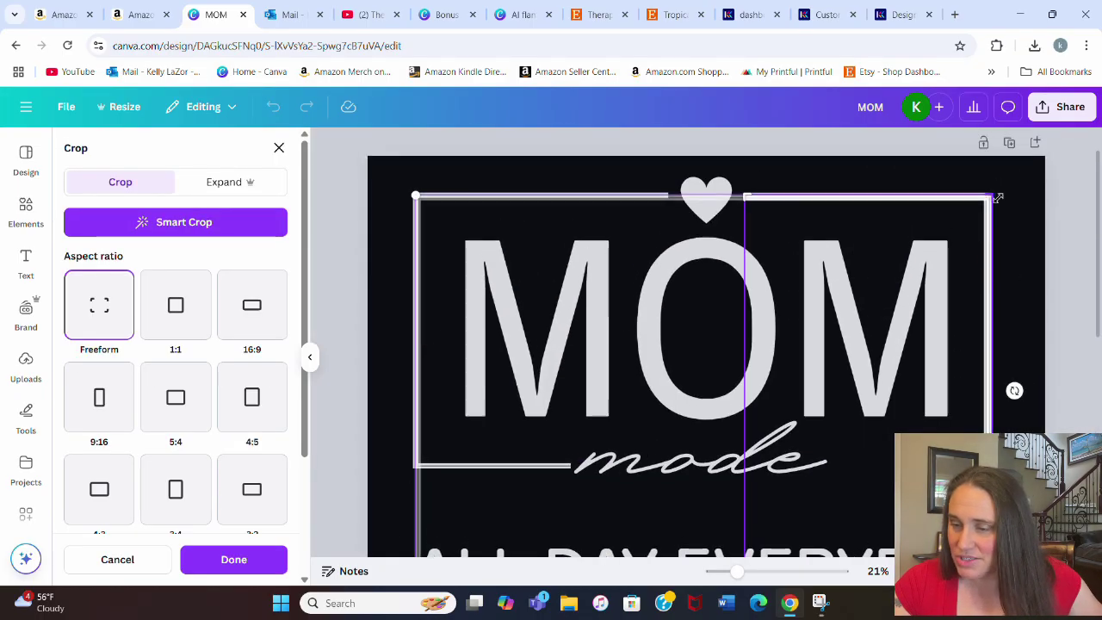
left_click_drag(998, 198, 1020, 370)
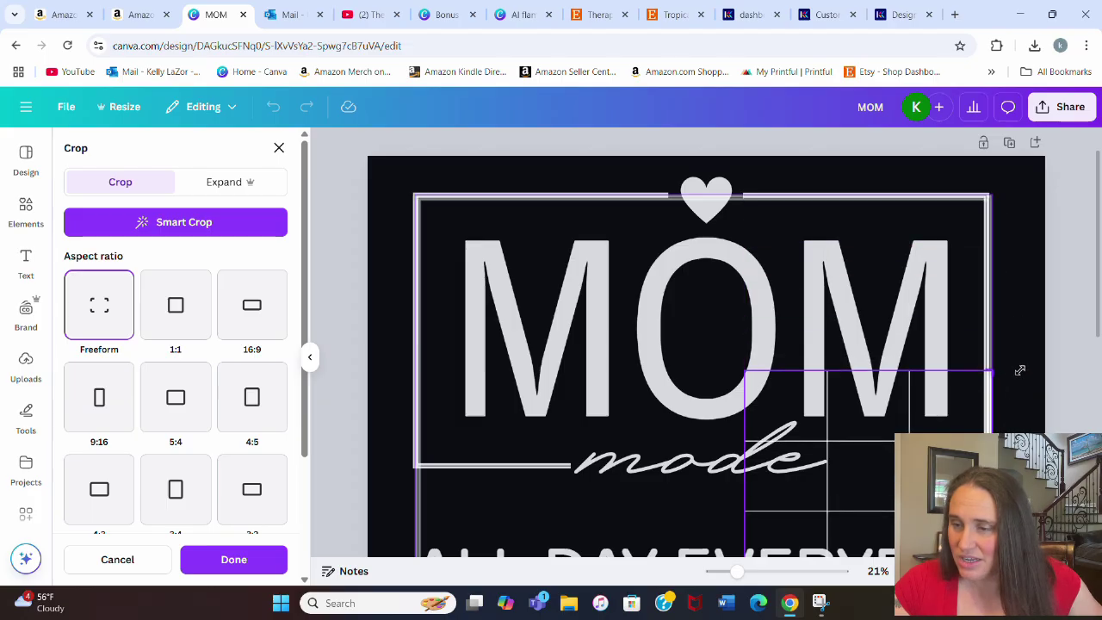
scroll(1016, 344, "down", 3)
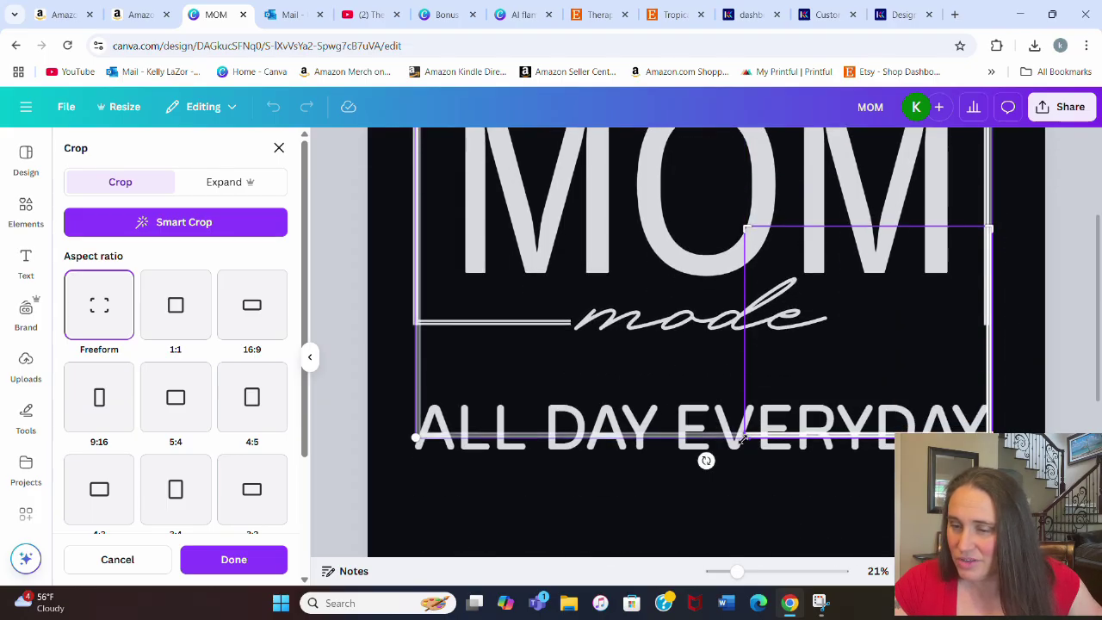
left_click_drag(744, 438, 833, 459)
key("Return")
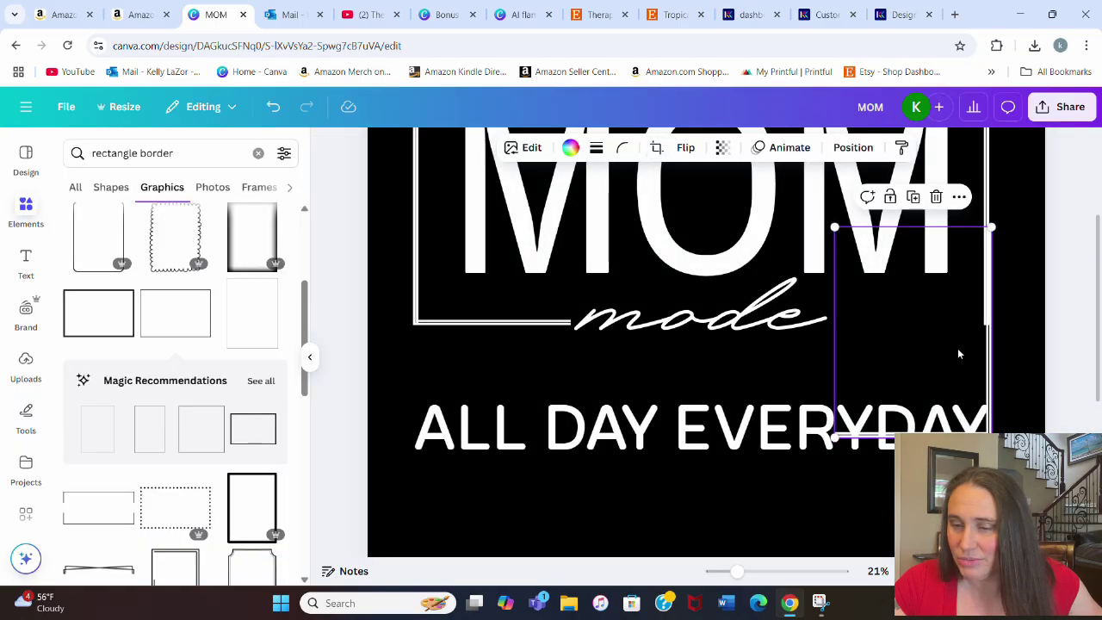
Move the cropped corner up so the frame closes level with mode, then zoom out.
left_click_drag(958, 353, 958, 238)
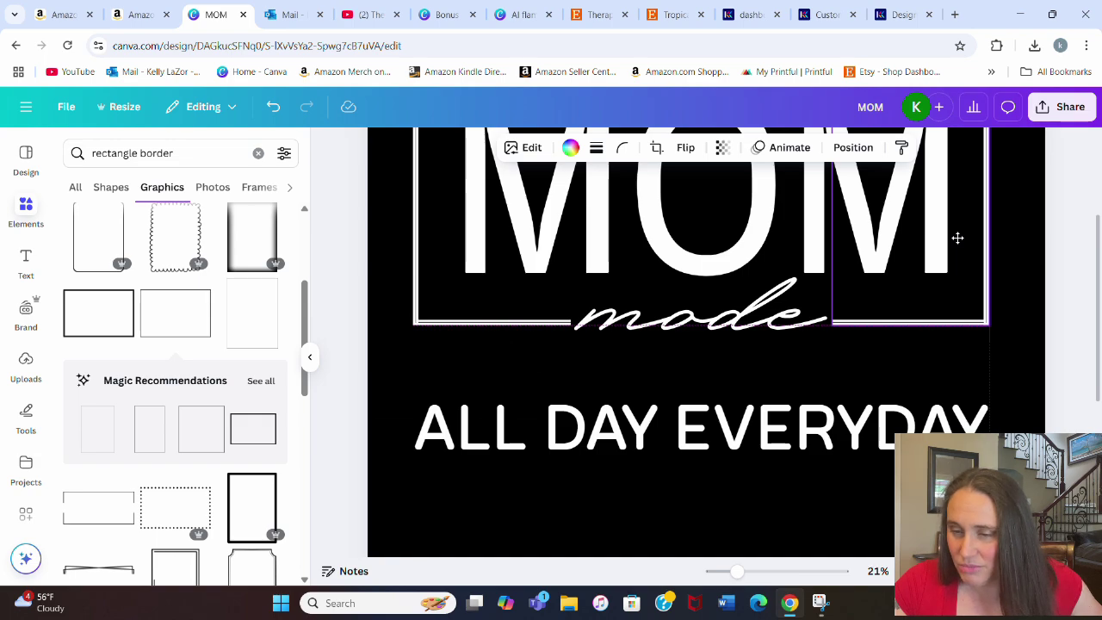
left_click(1034, 304)
scroll(1034, 344, "up", 1)
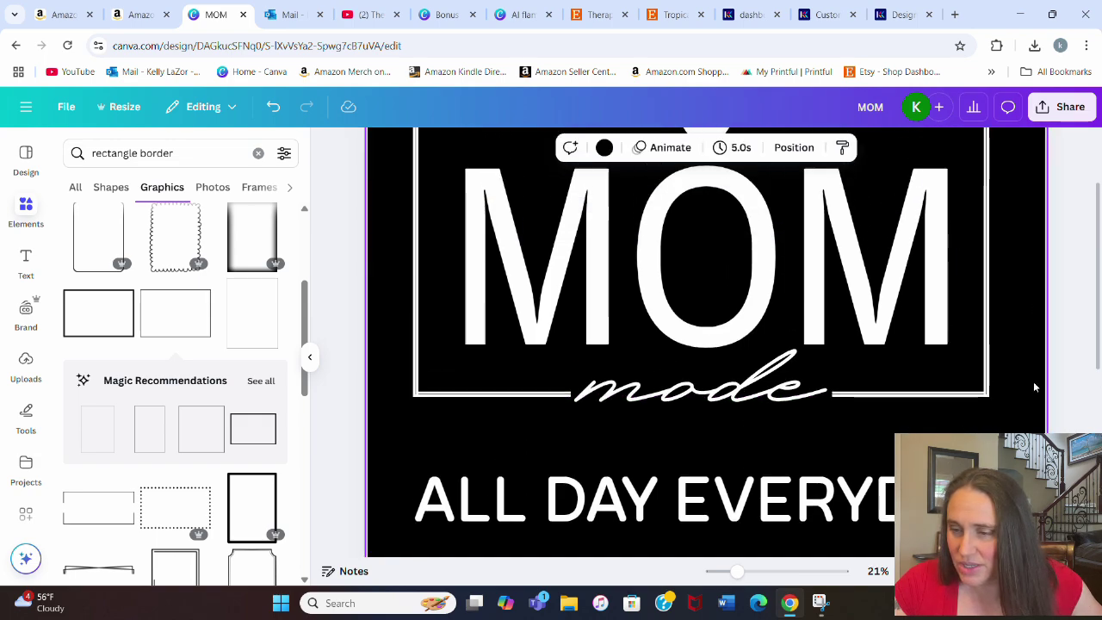
scroll(1037, 370, "up", 1)
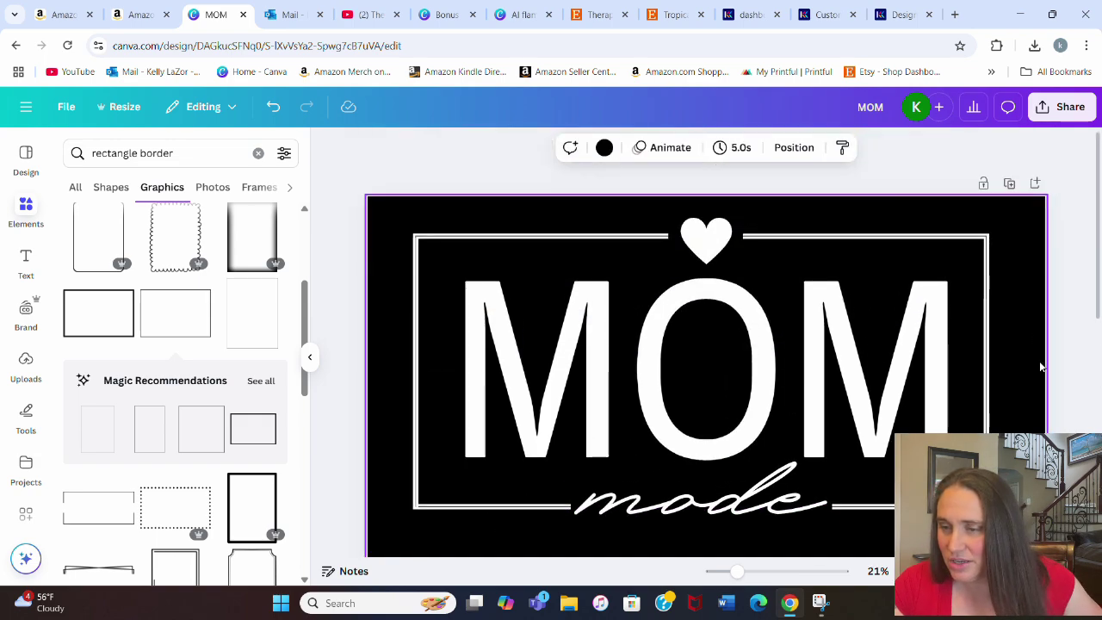
scroll(1066, 369, "up", 1)
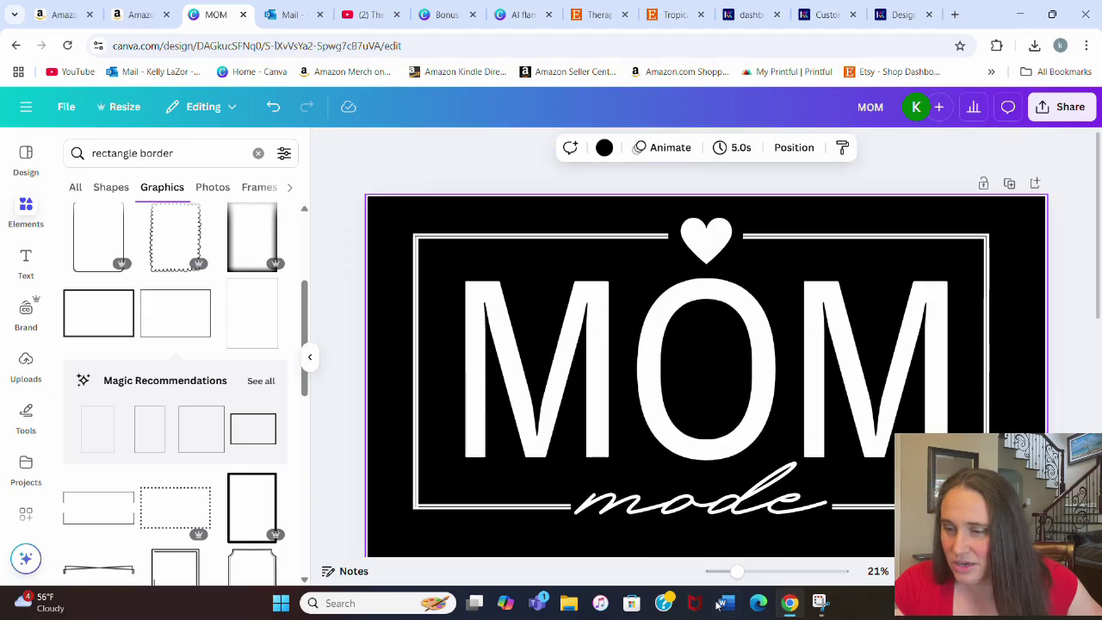
left_click_drag(730, 572, 712, 572)
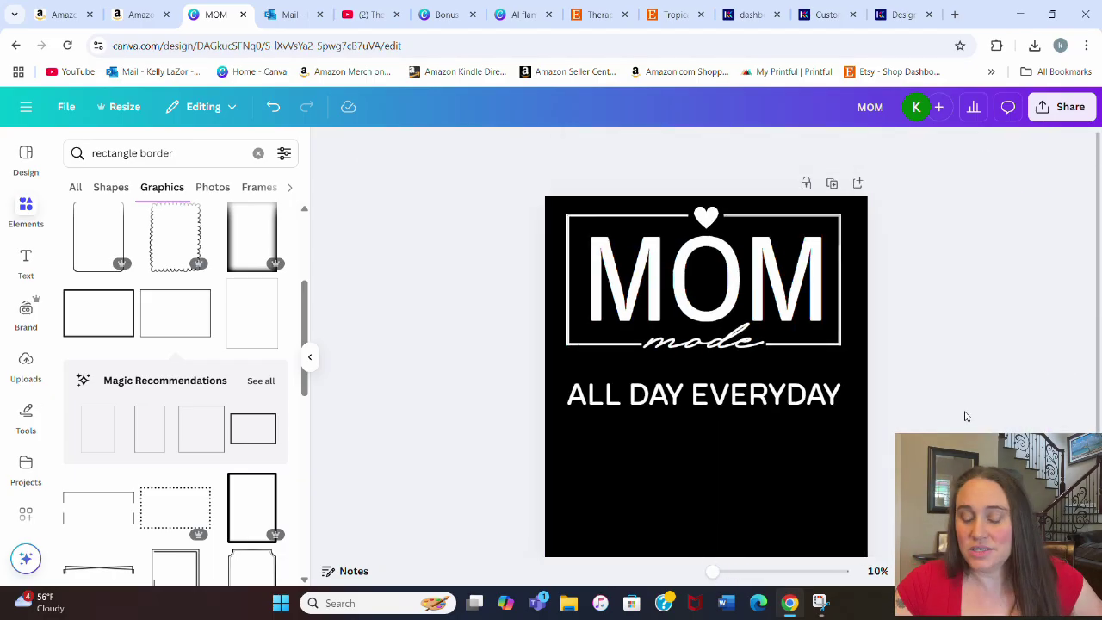
Move ALL DAY EVERYDAY up closer to the box and shrink it slightly.
left_click(310, 357)
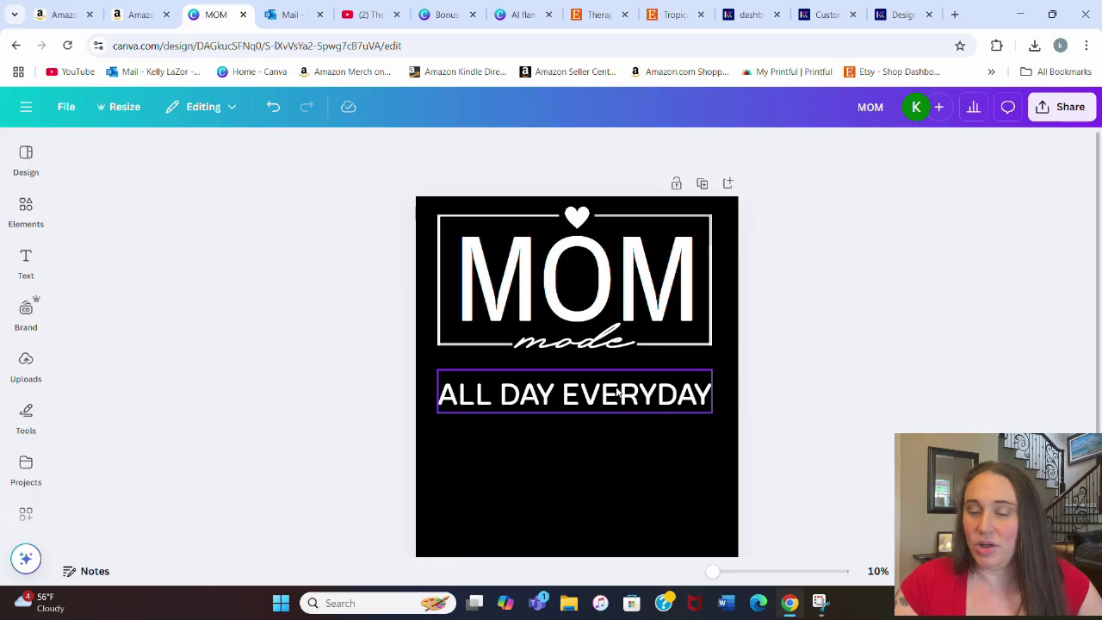
left_click_drag(610, 401, 612, 384)
left_click(691, 462)
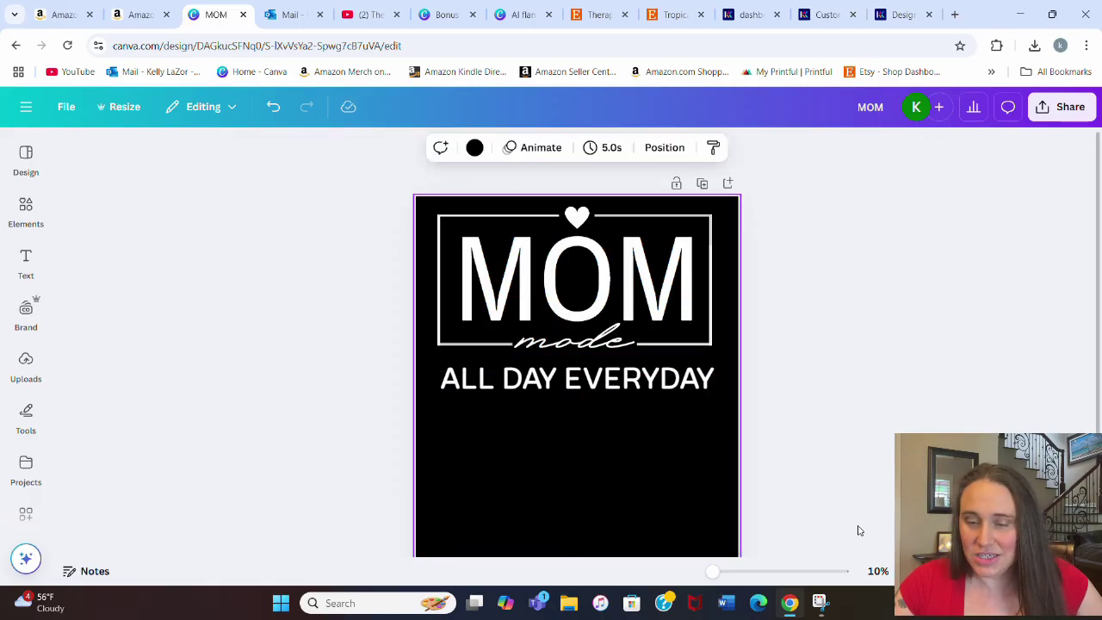
left_click(698, 392)
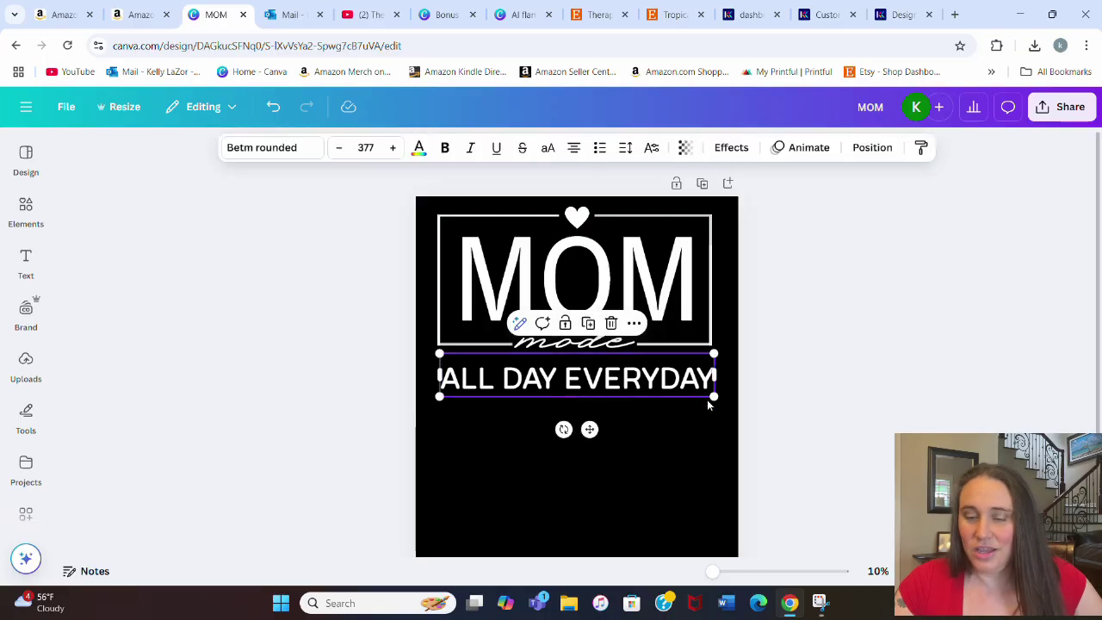
left_click_drag(714, 396, 662, 389)
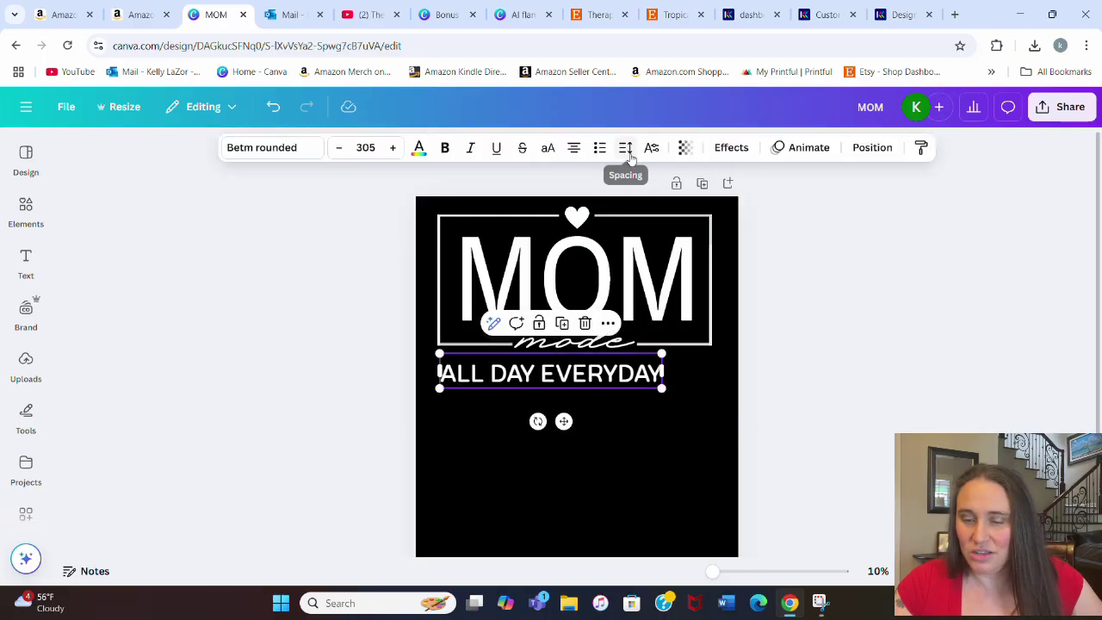
Widen ALL DAY EVERYDAY's letter spacing, keep it on one line, and centre it horizontally.
left_click(626, 148)
left_click_drag(589, 209, 585, 207)
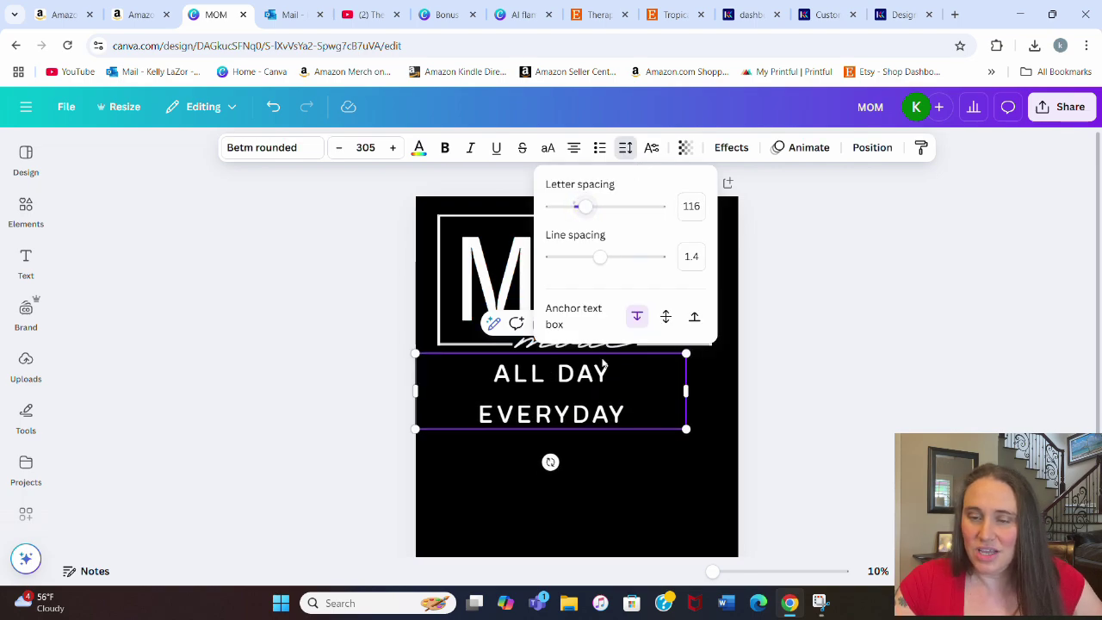
left_click_drag(686, 391, 707, 390)
left_click(554, 399)
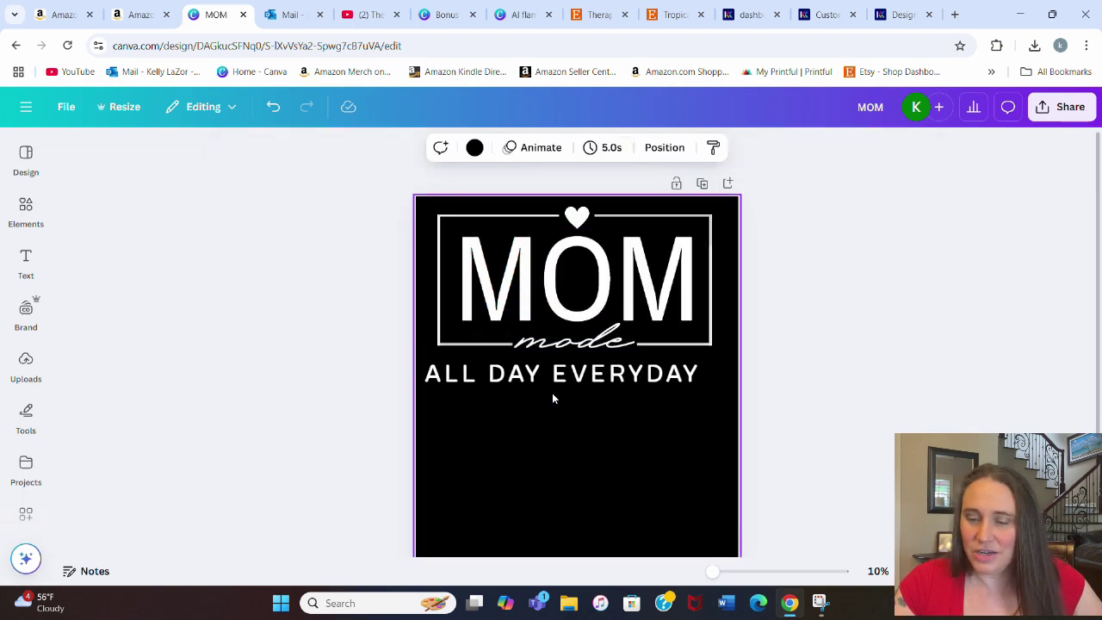
left_click_drag(558, 380, 572, 379)
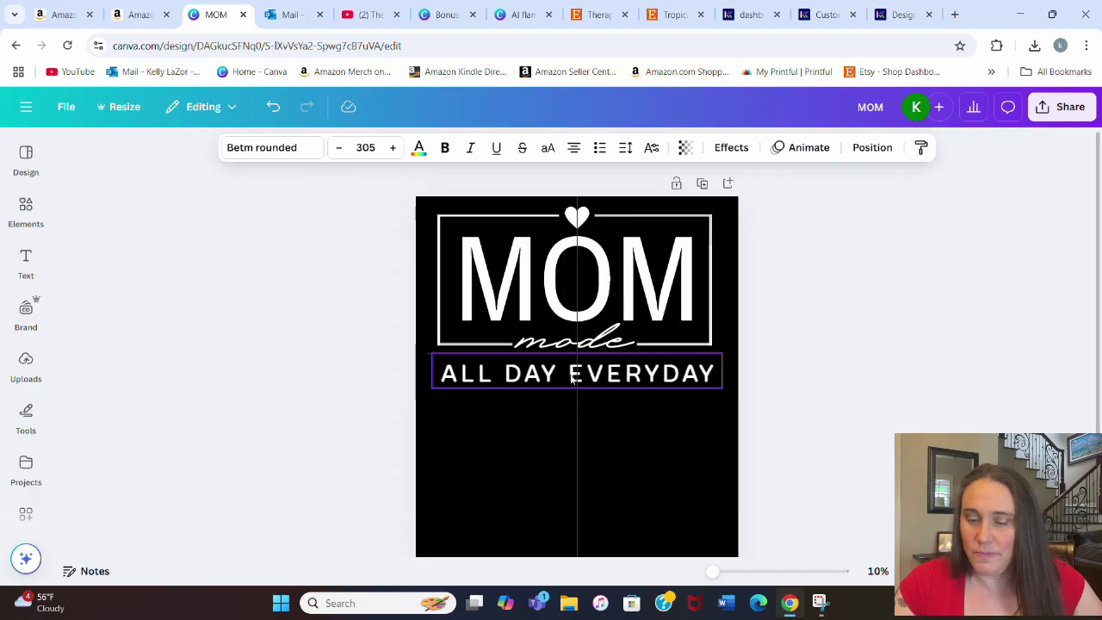
left_click(737, 488)
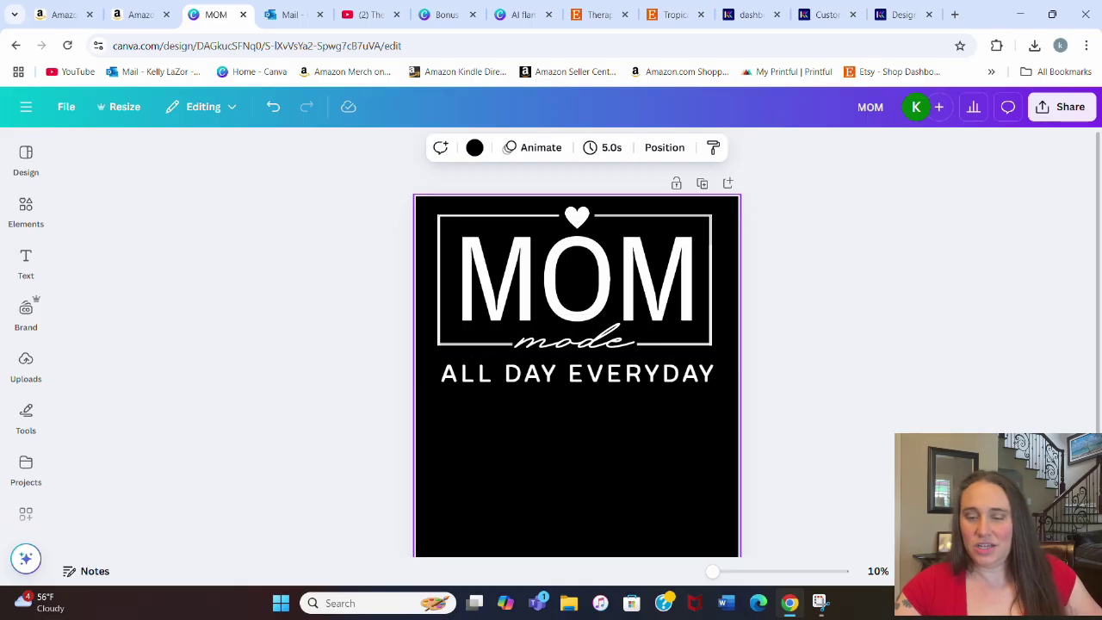
left_click(915, 411)
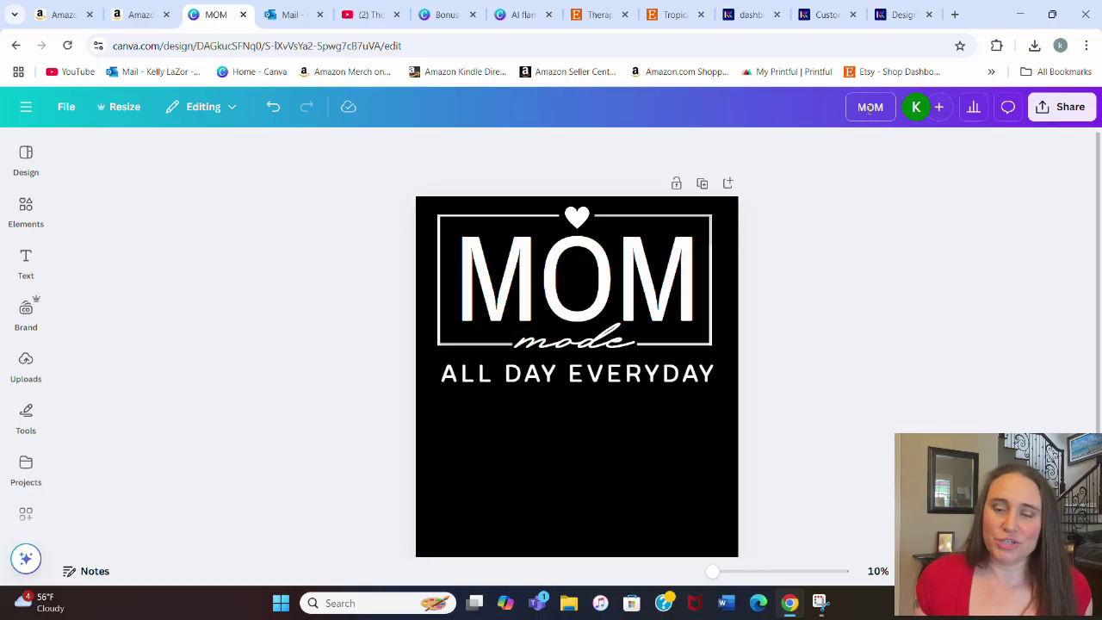
Rename the design to 'MOM mode' and download it as a transparent-background PNG.
left_click(894, 106)
type("mode")
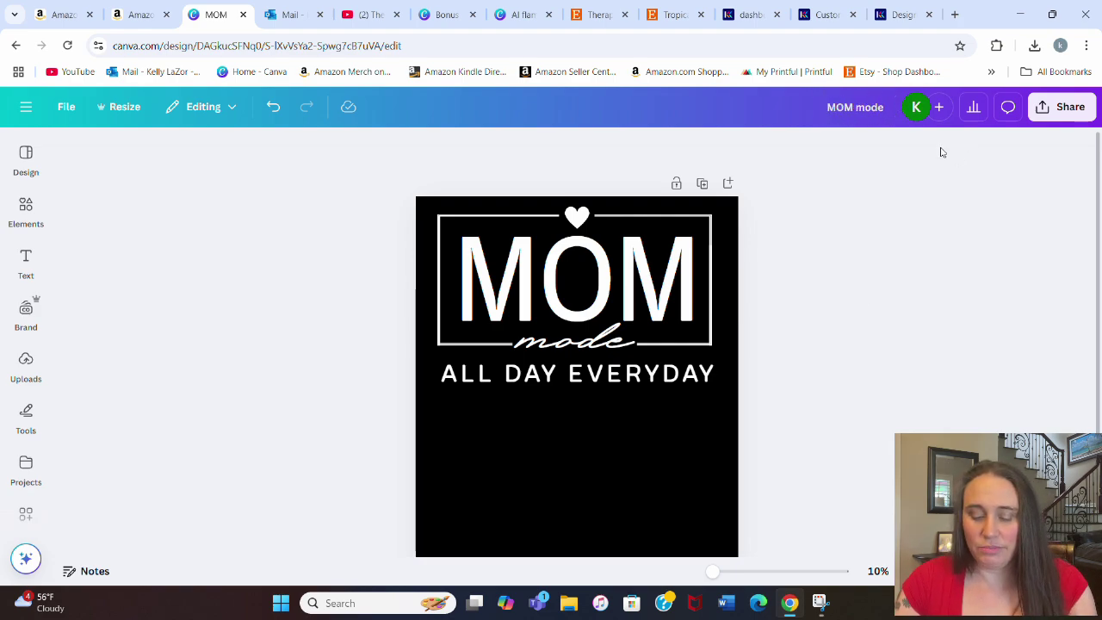
left_click(1050, 108)
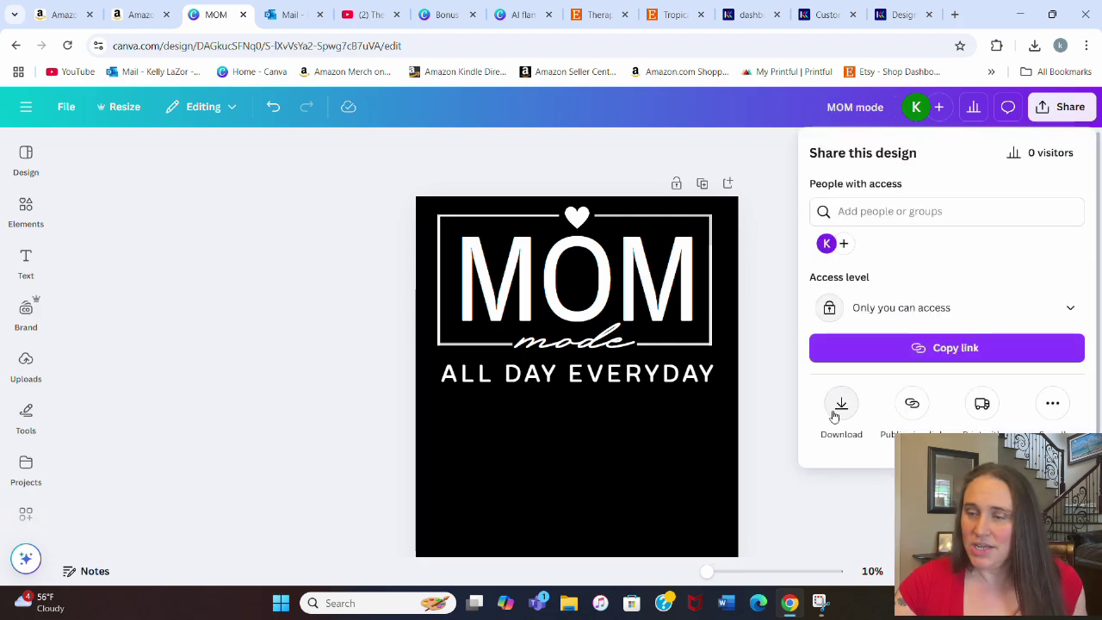
left_click(833, 412)
left_click(863, 355)
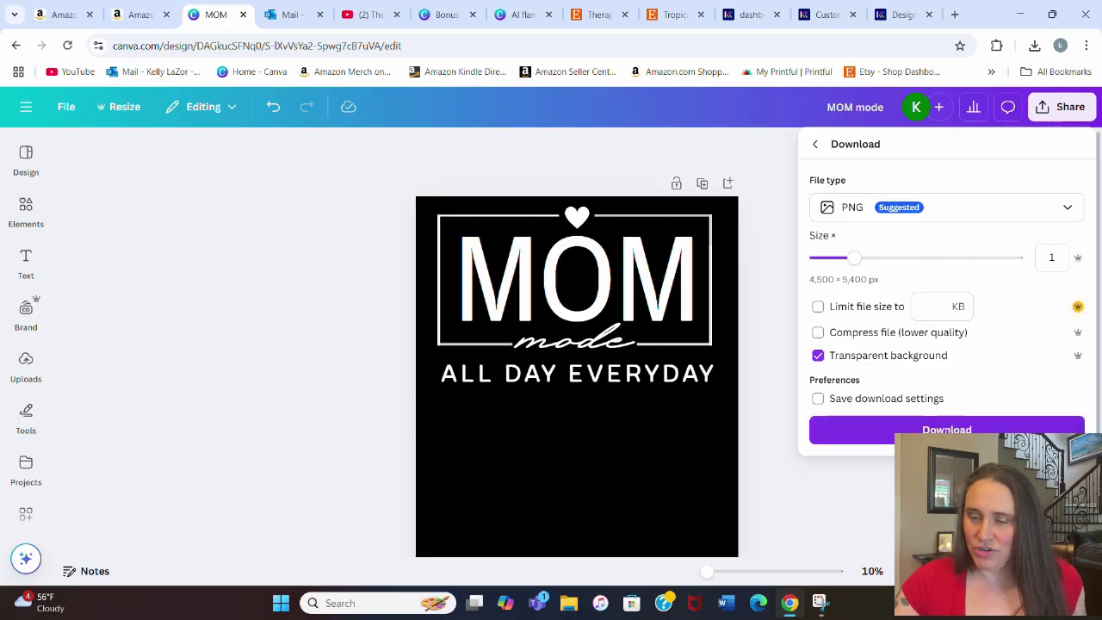
left_click(947, 430)
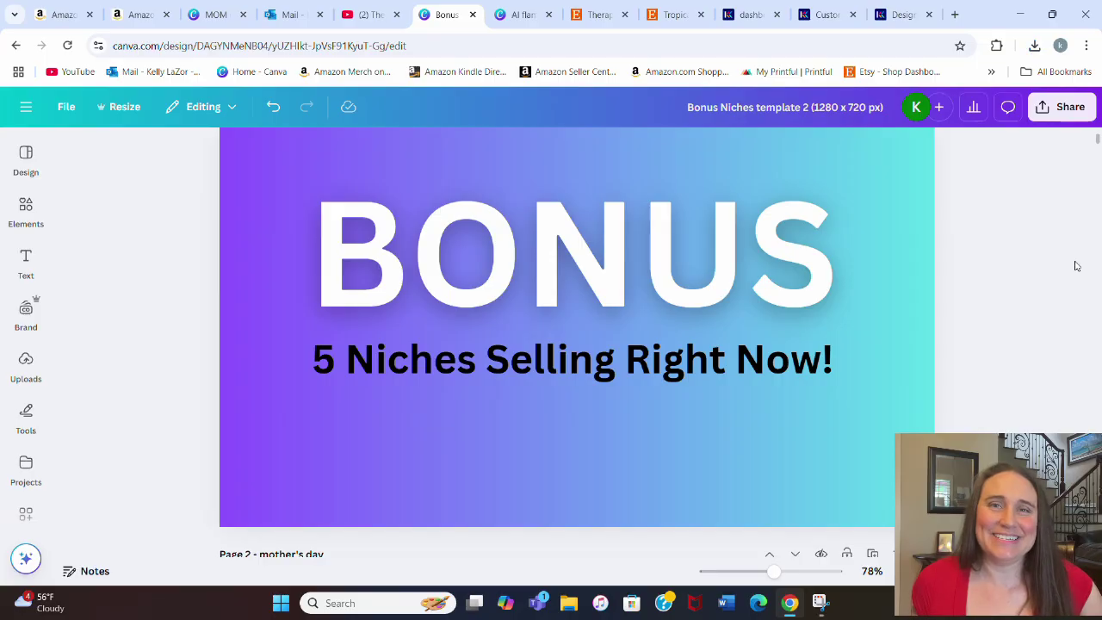
Scroll down to page 2 listing the five mom niches, from MAMA to FERAL MOM SOCIAL CLUB.
scroll(1068, 268, "down", 5)
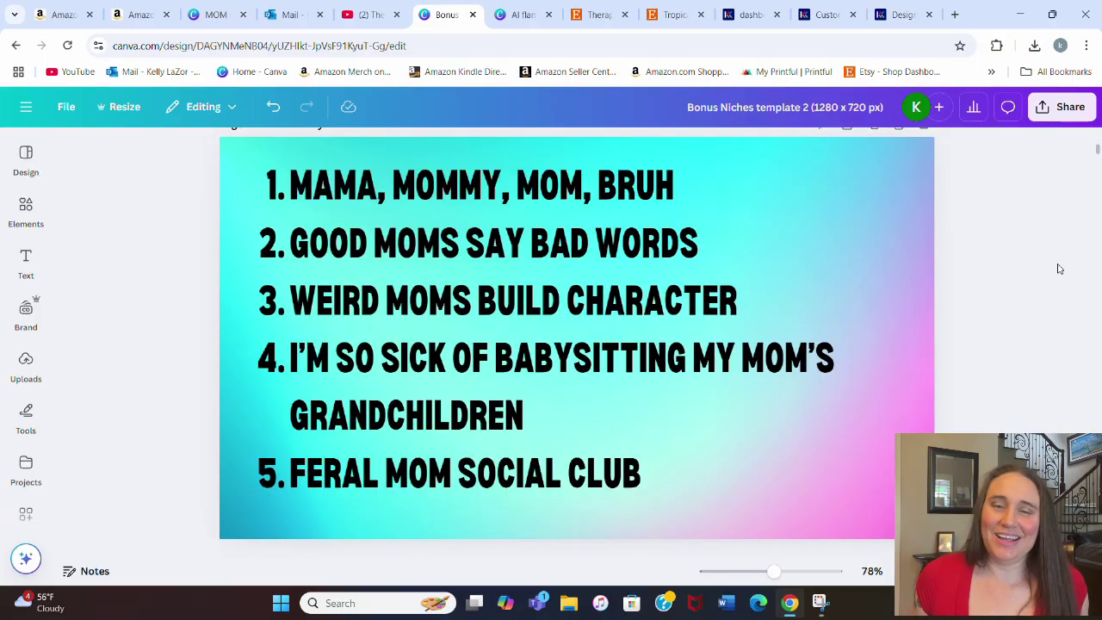